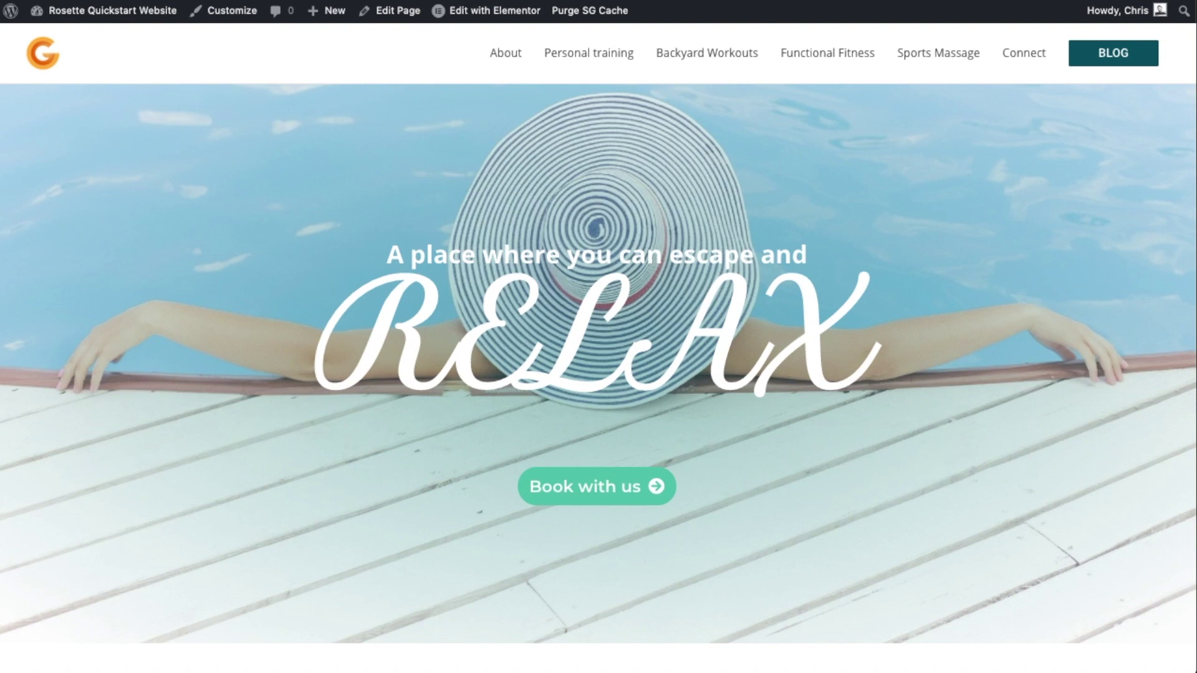
- Open the site's Blog page and examine its post listing and the sidebar's categories, recent posts and archives
{"action": "left_click", "coordinate": [1111, 59]}
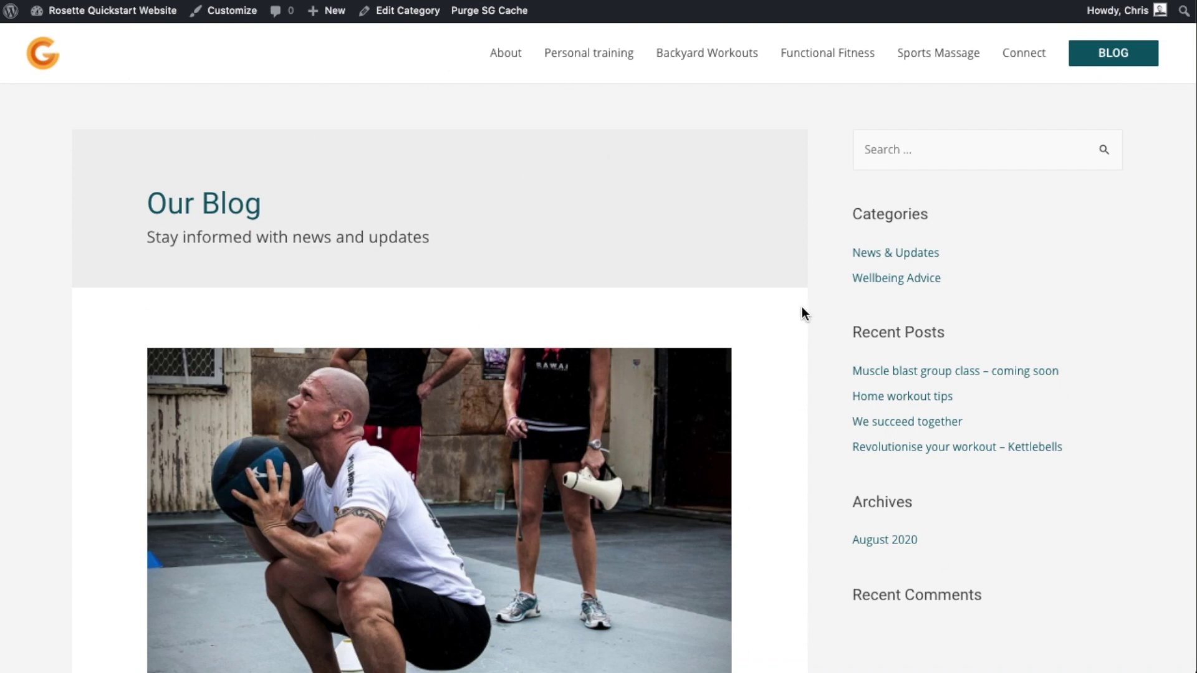
{"action": "scroll", "coordinate": [801, 318], "scroll_direction": "down", "scroll_amount": 10}
{"action": "scroll", "coordinate": [799, 328], "scroll_direction": "up", "scroll_amount": 10}
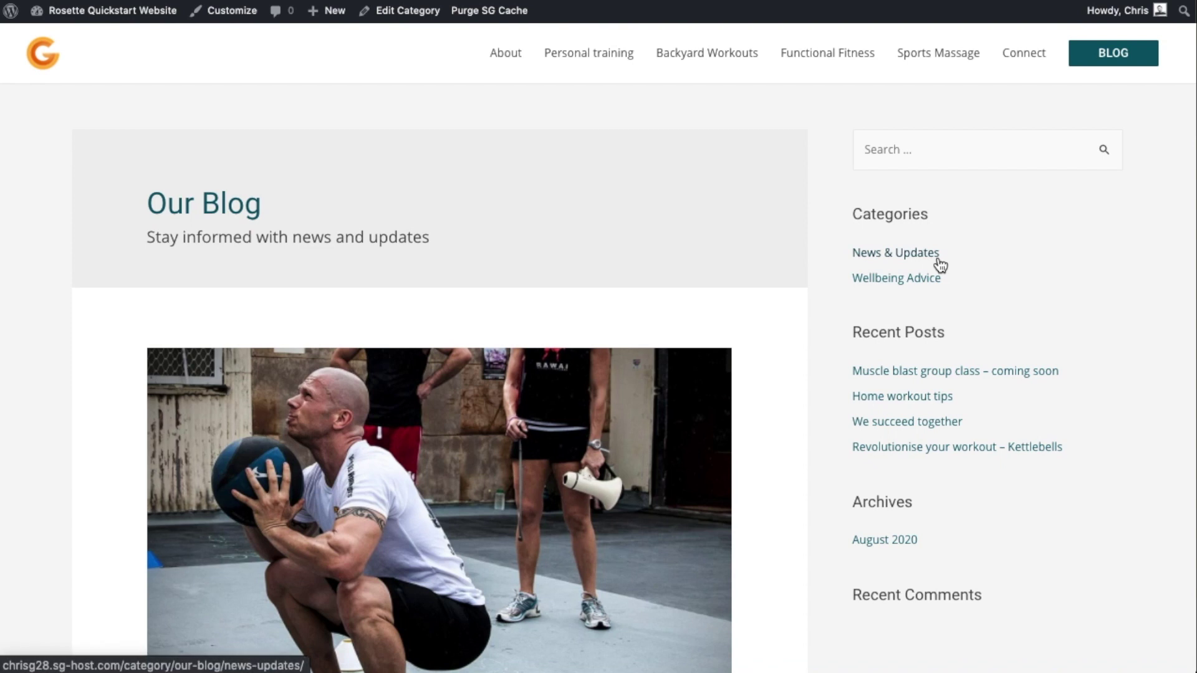
{"action": "mouse_move", "coordinate": [931, 292]}
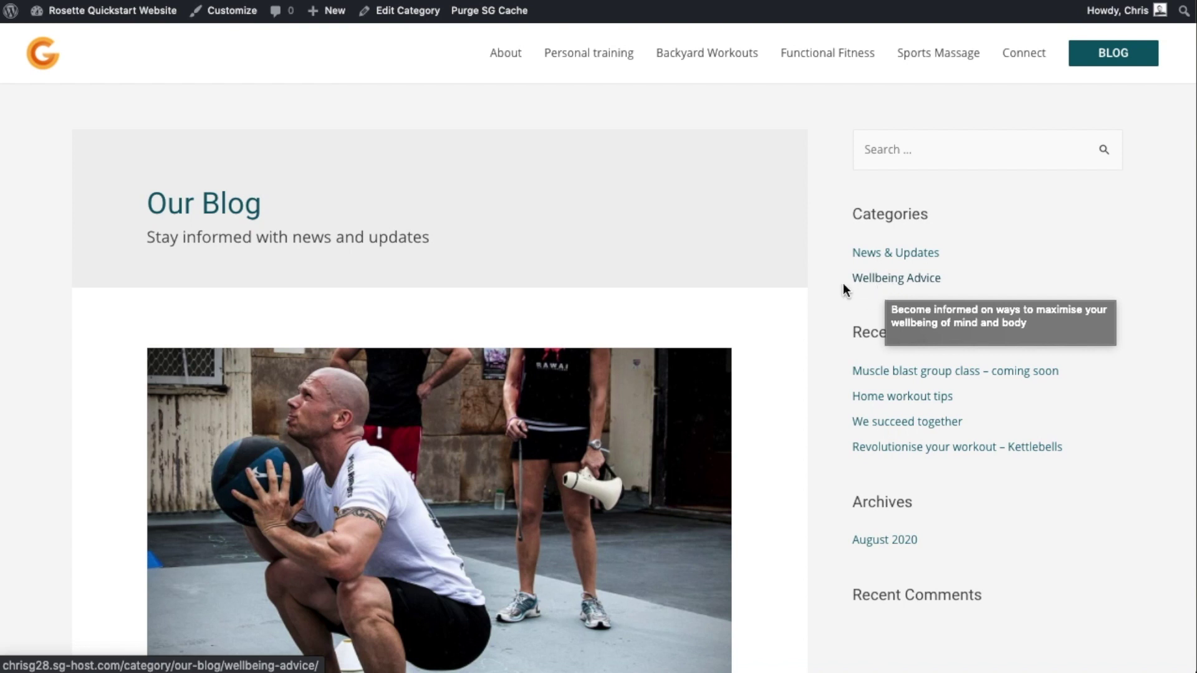
{"action": "scroll", "coordinate": [814, 284], "scroll_direction": "down", "scroll_amount": 6}
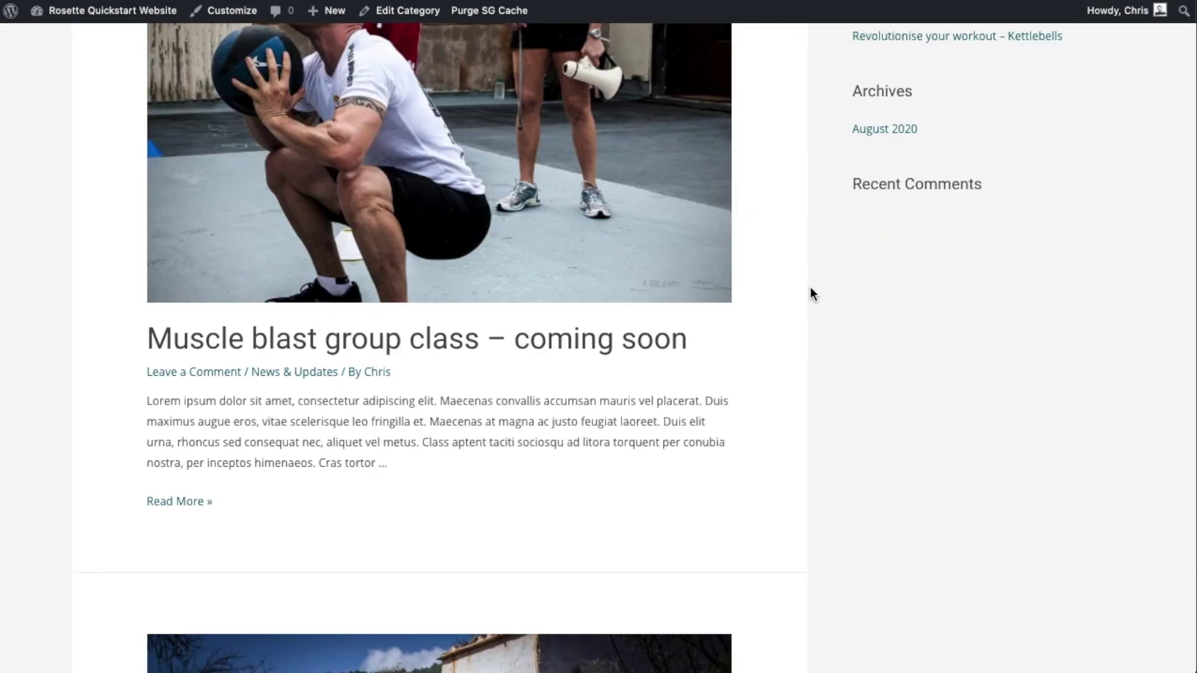
{"action": "scroll", "coordinate": [374, 262], "scroll_direction": "up", "scroll_amount": 6}
{"action": "scroll", "coordinate": [458, 290], "scroll_direction": "down", "scroll_amount": 3}
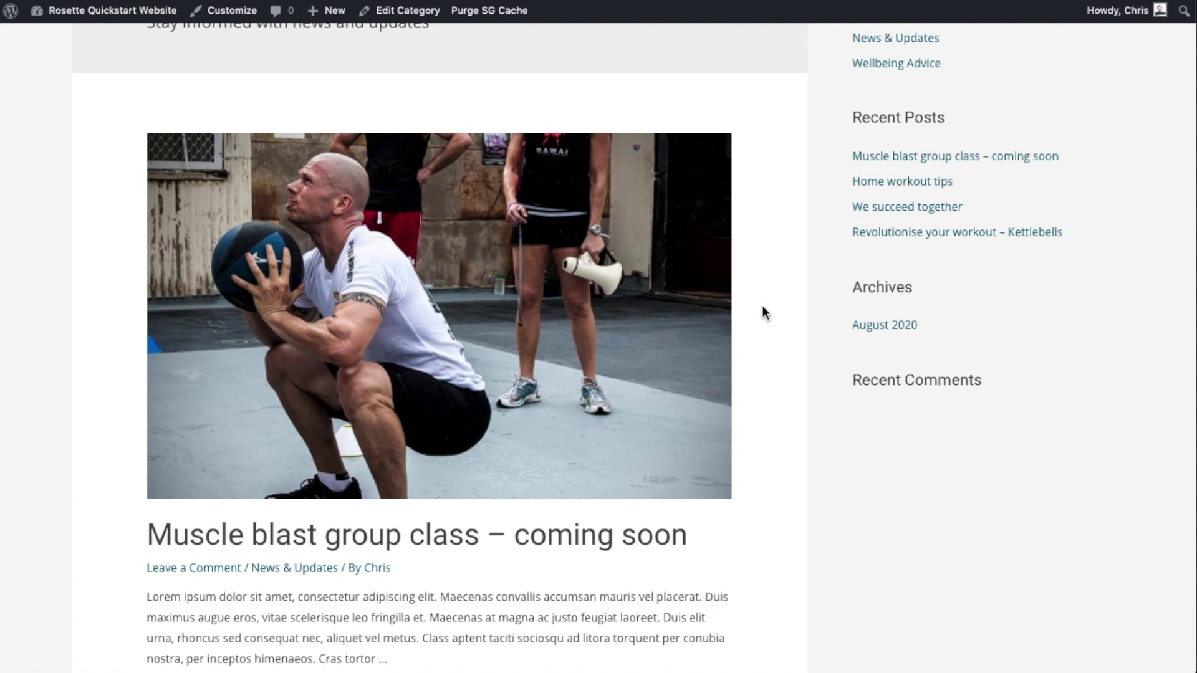
{"action": "scroll", "coordinate": [761, 307], "scroll_direction": "down", "scroll_amount": 1}
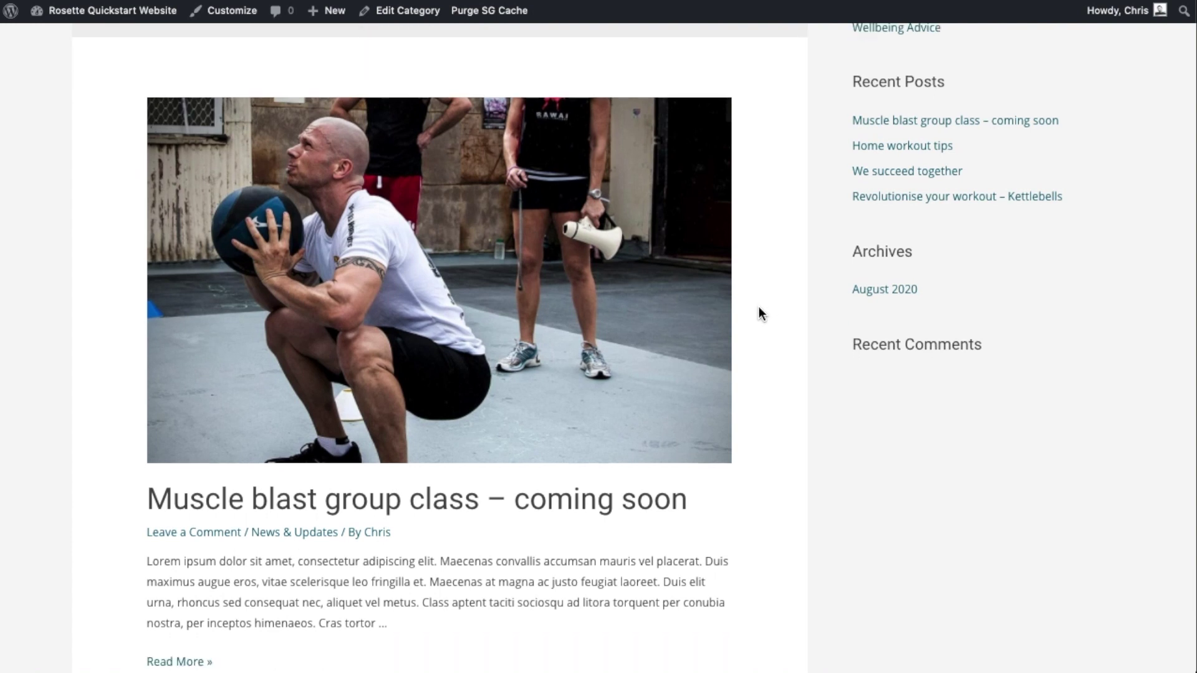
{"action": "scroll", "coordinate": [762, 306], "scroll_direction": "down", "scroll_amount": 1}
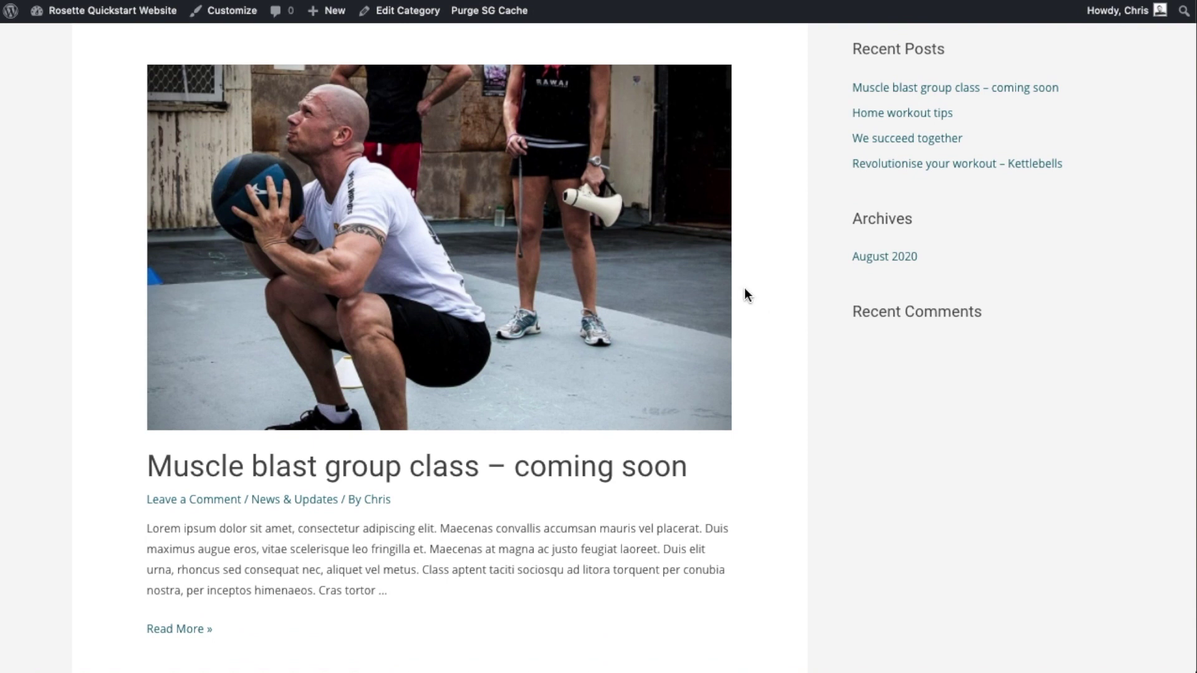
{"action": "scroll", "coordinate": [744, 293], "scroll_direction": "down", "scroll_amount": 1}
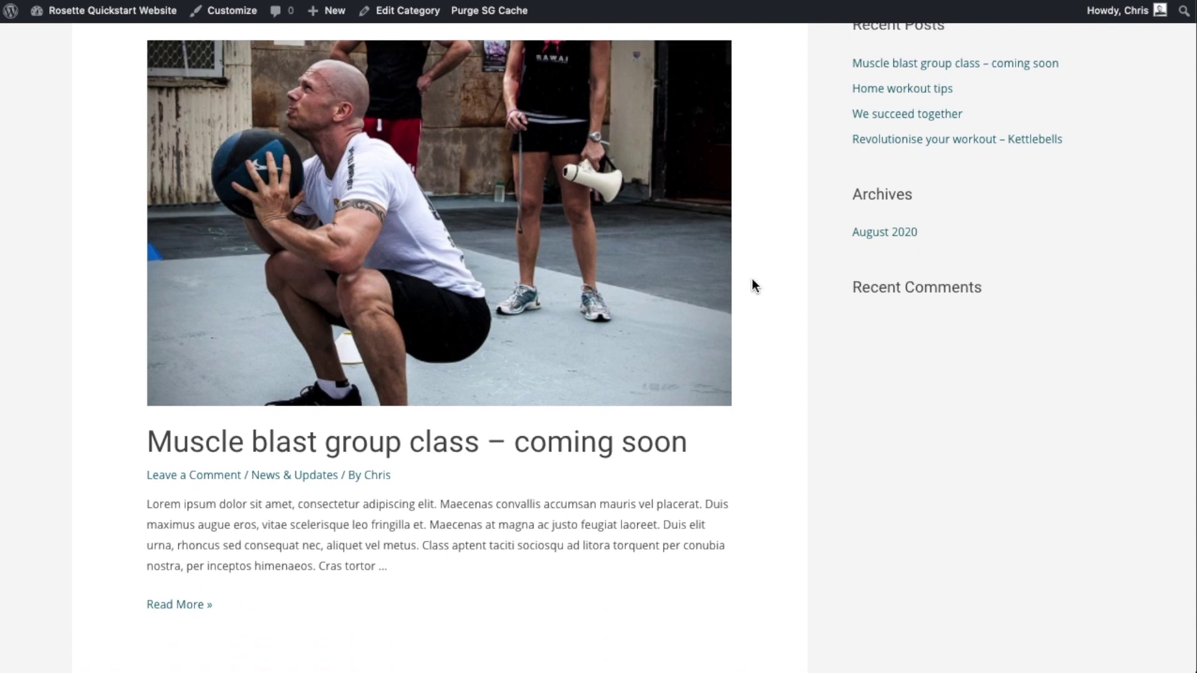
- Open the "Muscle blast group class – coming soon" post and look through its content, sharing links and comment section
{"action": "left_click", "coordinate": [465, 292]}
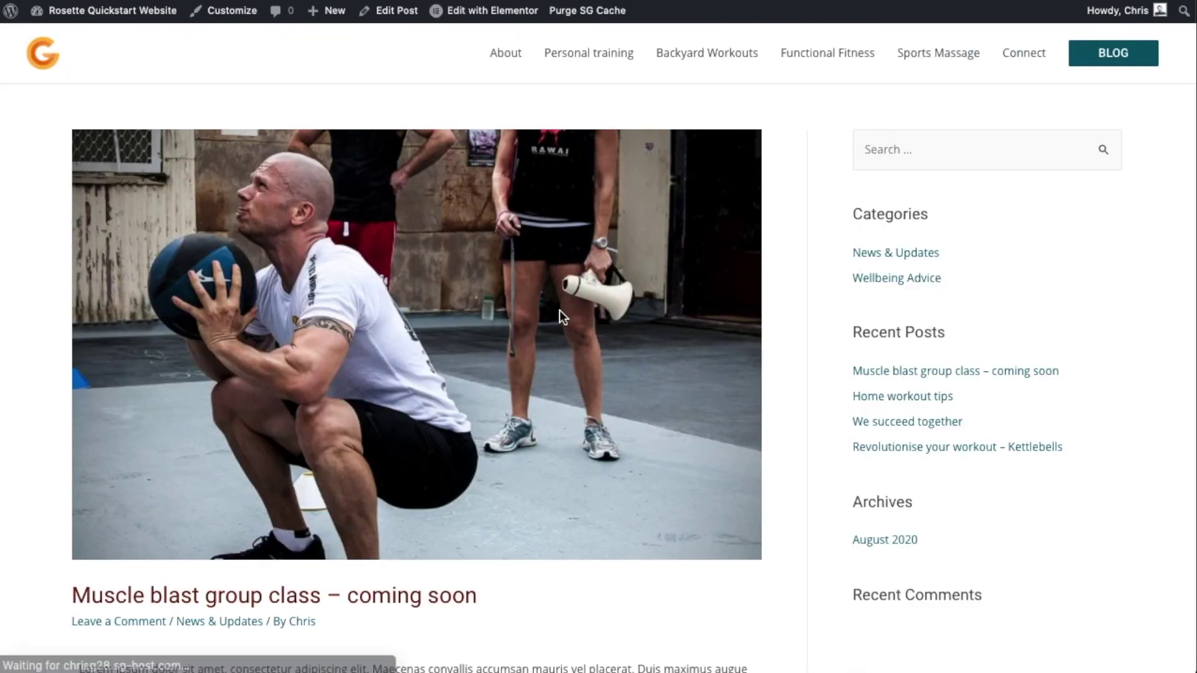
{"action": "scroll", "coordinate": [499, 302], "scroll_direction": "down", "scroll_amount": 4}
{"action": "scroll", "coordinate": [441, 279], "scroll_direction": "down", "scroll_amount": 1}
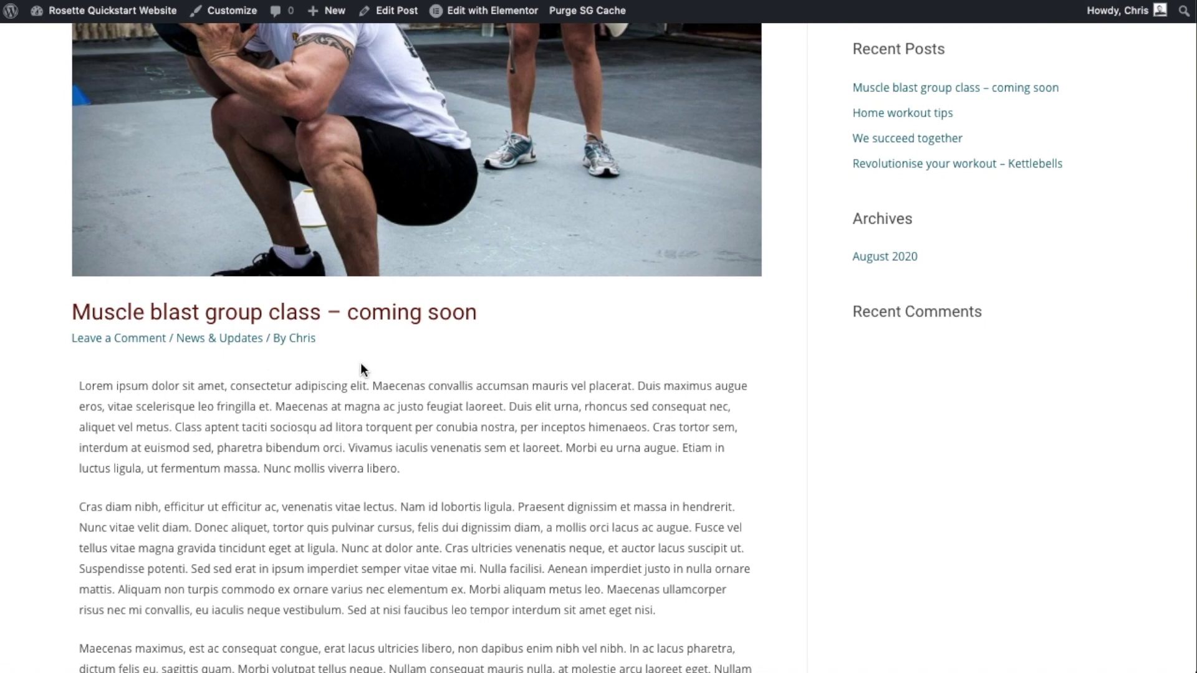
{"action": "scroll", "coordinate": [360, 364], "scroll_direction": "up", "scroll_amount": 1}
{"action": "scroll", "coordinate": [306, 377], "scroll_direction": "down", "scroll_amount": 8}
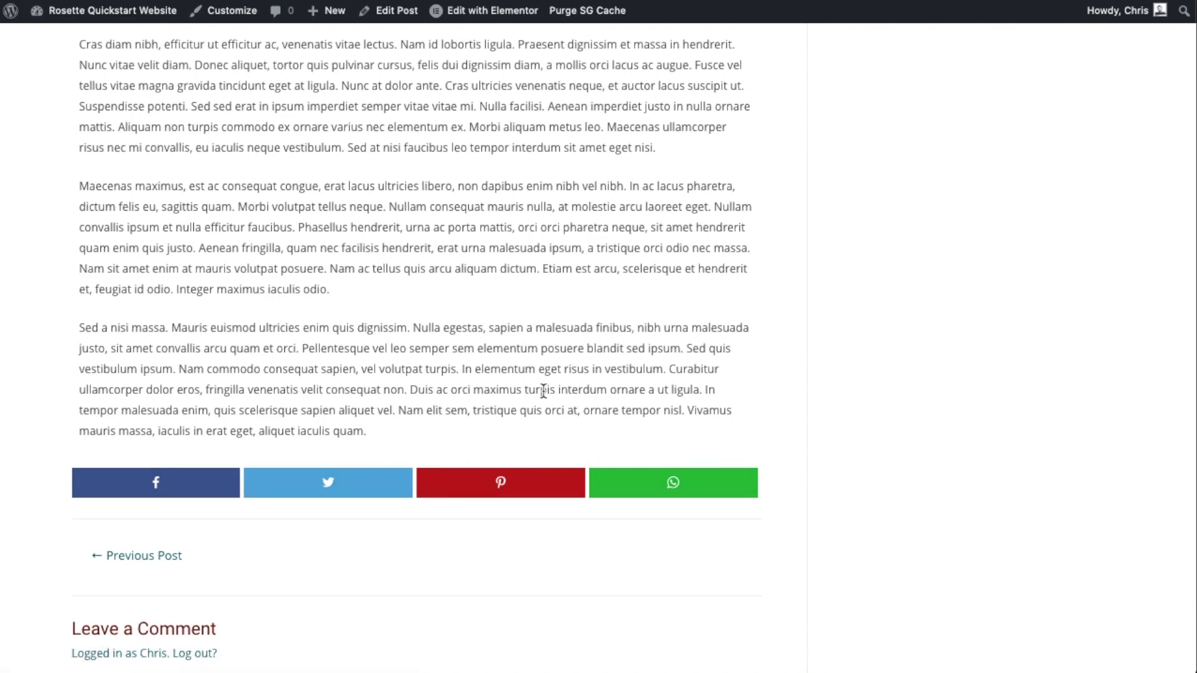
{"action": "scroll", "coordinate": [535, 389], "scroll_direction": "up", "scroll_amount": 20}
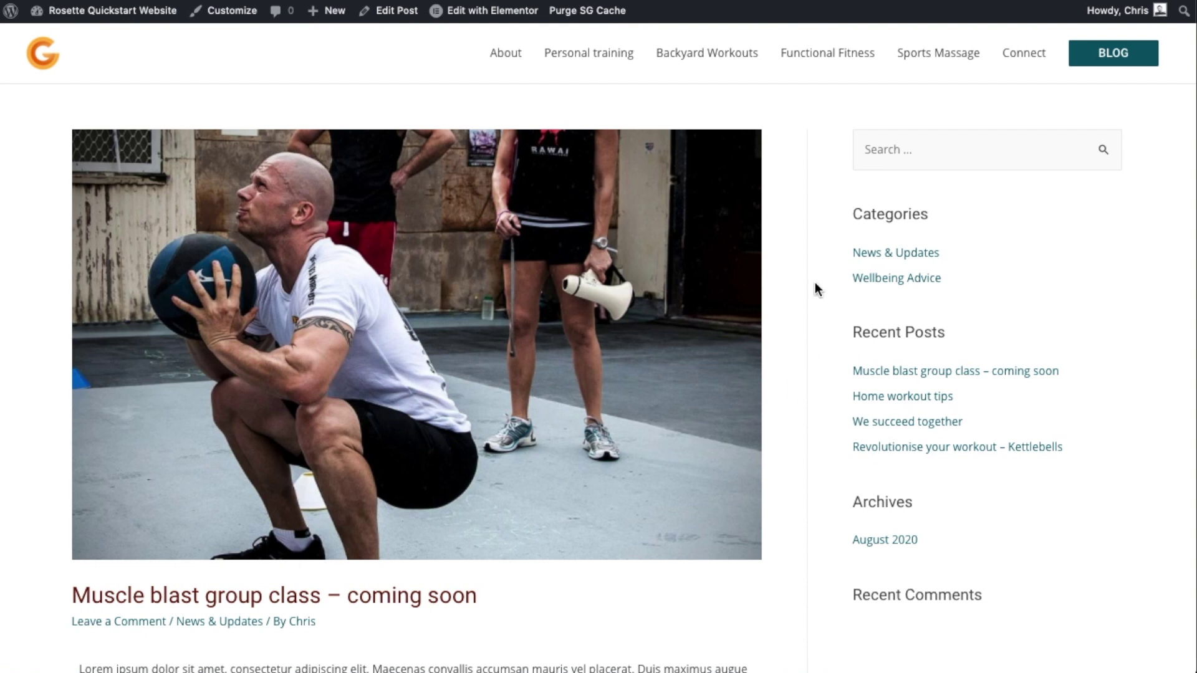
- Return to the Blog page and compare the listed posts with the sidebar's recent posts and categories
{"action": "left_click", "coordinate": [1091, 56]}
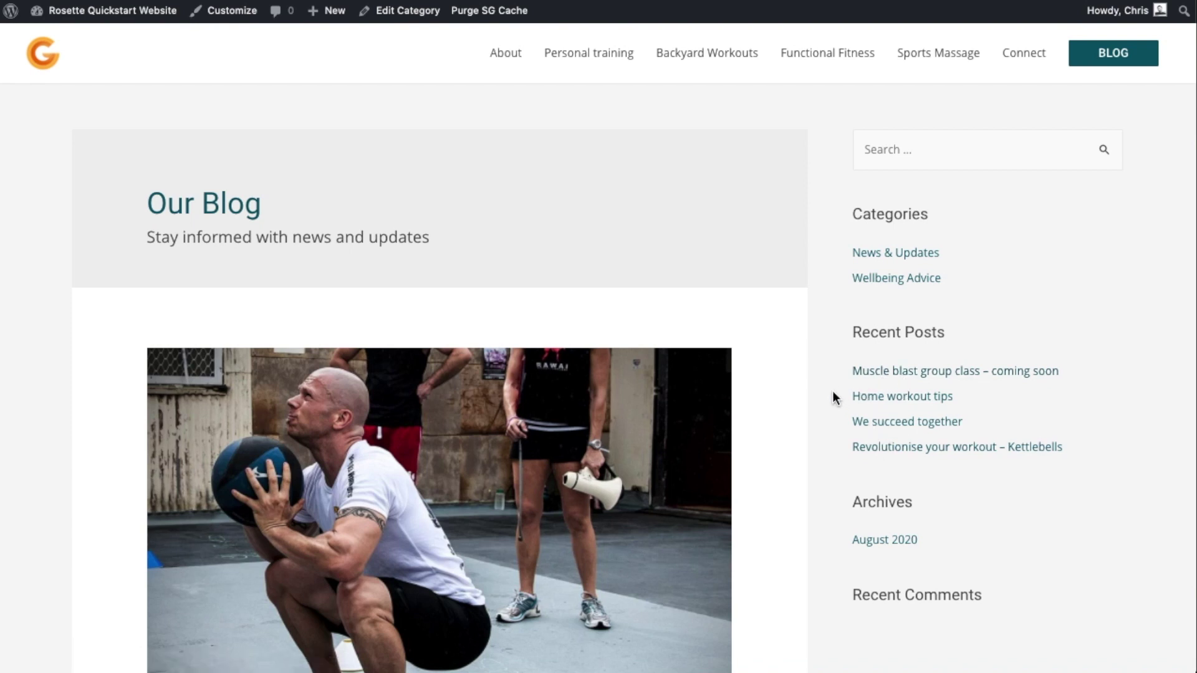
{"action": "scroll", "coordinate": [833, 394], "scroll_direction": "down", "scroll_amount": 4}
{"action": "scroll", "coordinate": [833, 391], "scroll_direction": "up", "scroll_amount": 4}
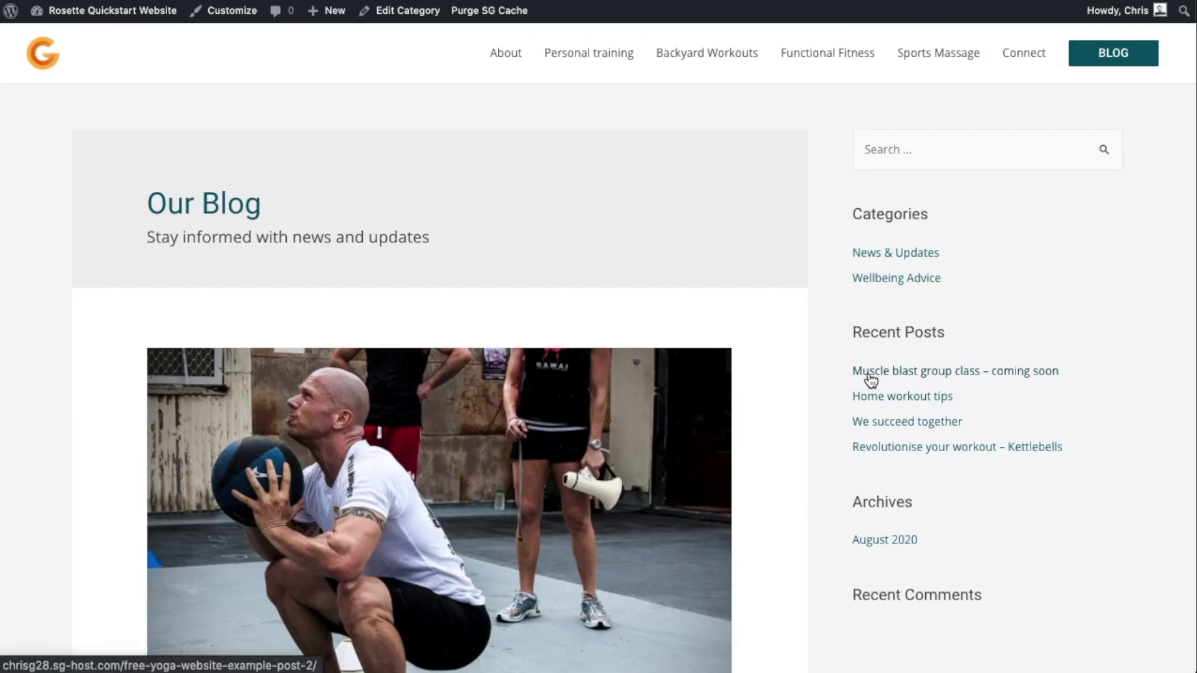
{"action": "scroll", "coordinate": [543, 424], "scroll_direction": "down", "scroll_amount": 14}
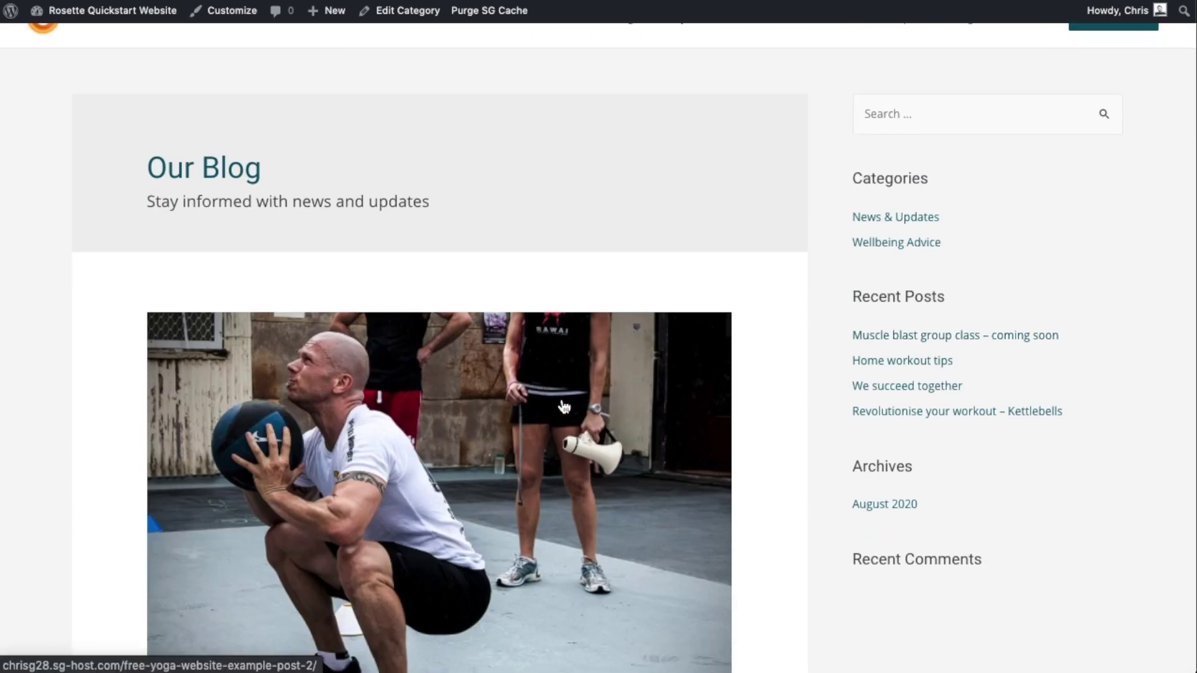
{"action": "scroll", "coordinate": [526, 396], "scroll_direction": "up", "scroll_amount": 14}
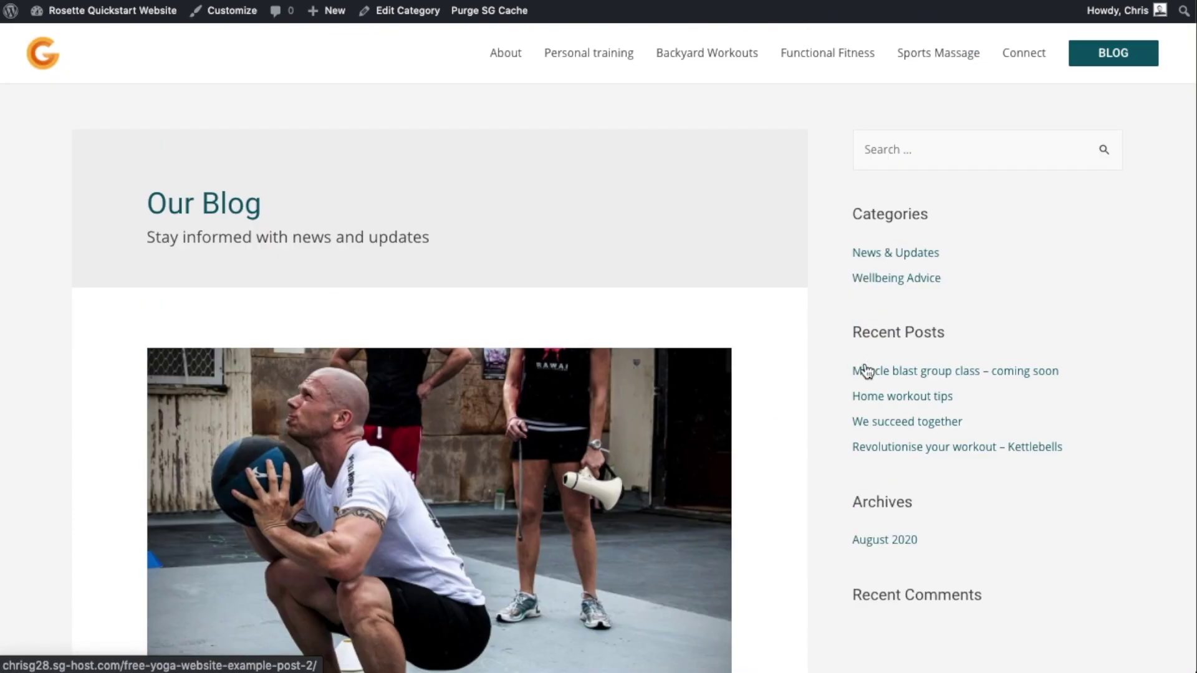
{"action": "scroll", "coordinate": [612, 430], "scroll_direction": "down", "scroll_amount": 5}
{"action": "scroll", "coordinate": [684, 256], "scroll_direction": "up", "scroll_amount": 5}
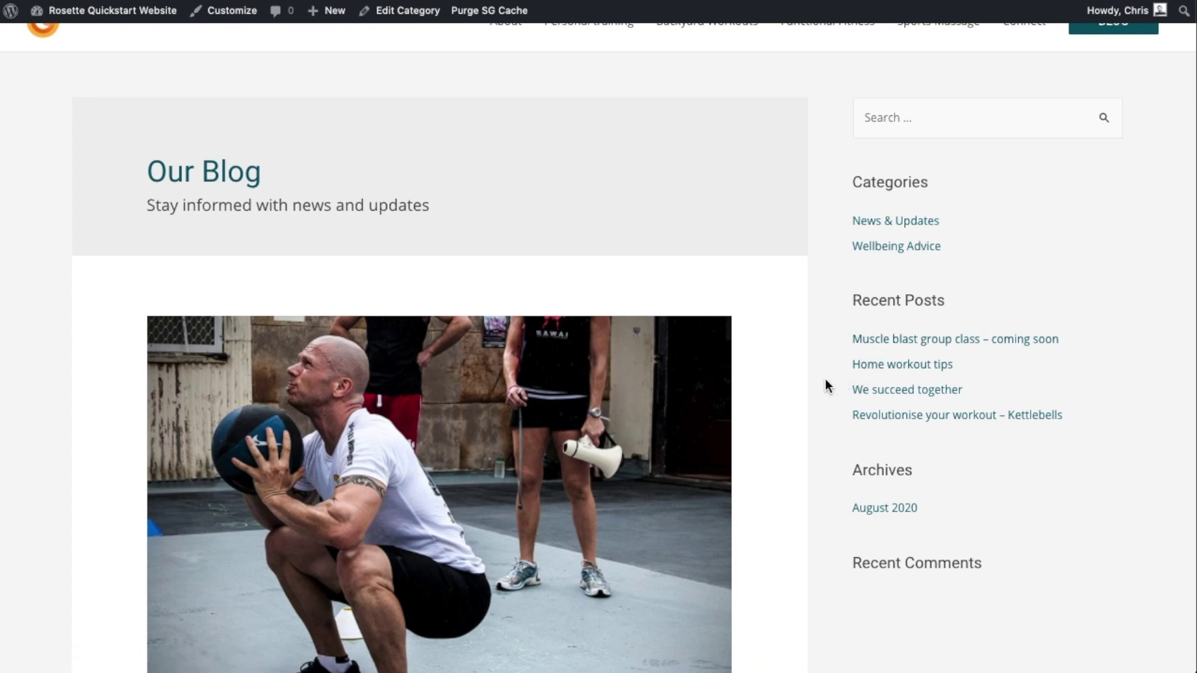
{"action": "scroll", "coordinate": [825, 379], "scroll_direction": "up", "scroll_amount": 1}
{"action": "scroll", "coordinate": [825, 379], "scroll_direction": "down", "scroll_amount": 2}
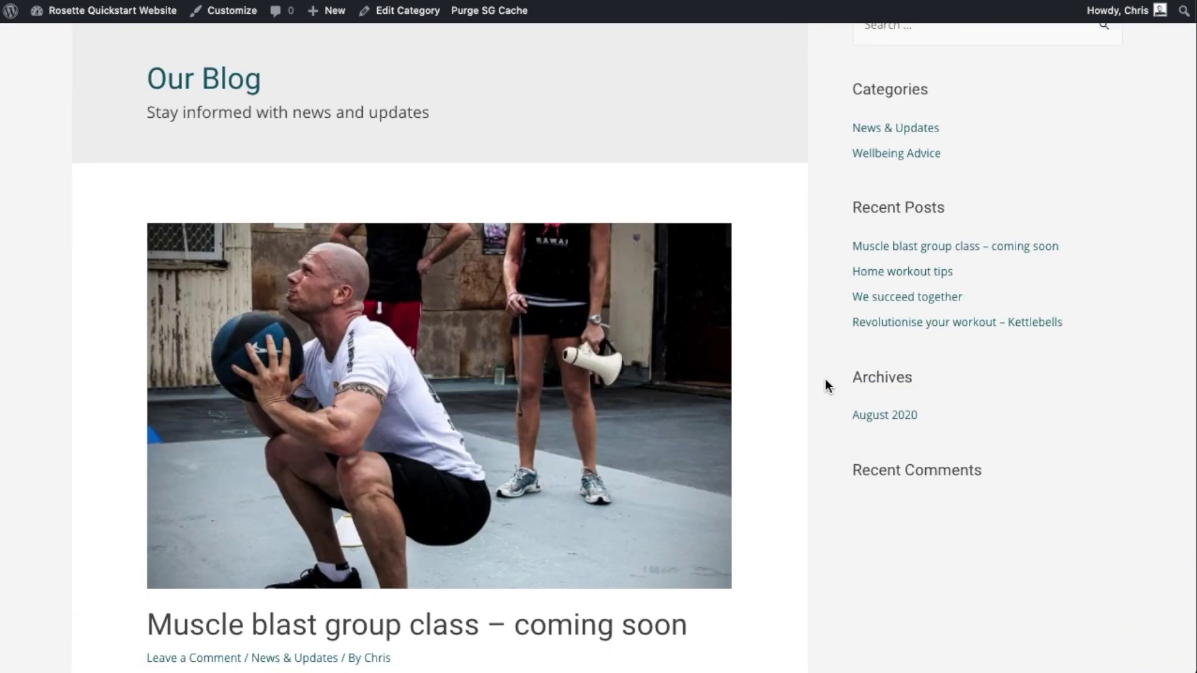
{"action": "scroll", "coordinate": [825, 379], "scroll_direction": "up", "scroll_amount": 2}
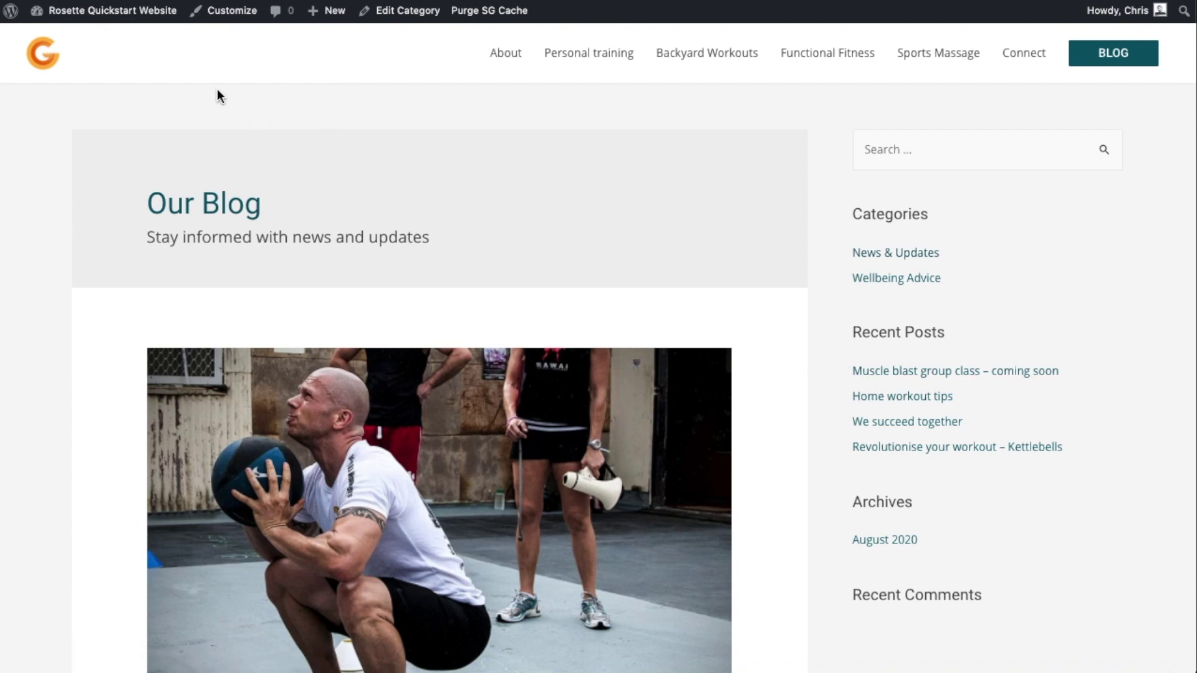
- In the dashboard's post list, quick-edit the muscle blast post's title to "Muscle blast group class – coming very soon" and save it
{"action": "mouse_move", "coordinate": [95, 13]}
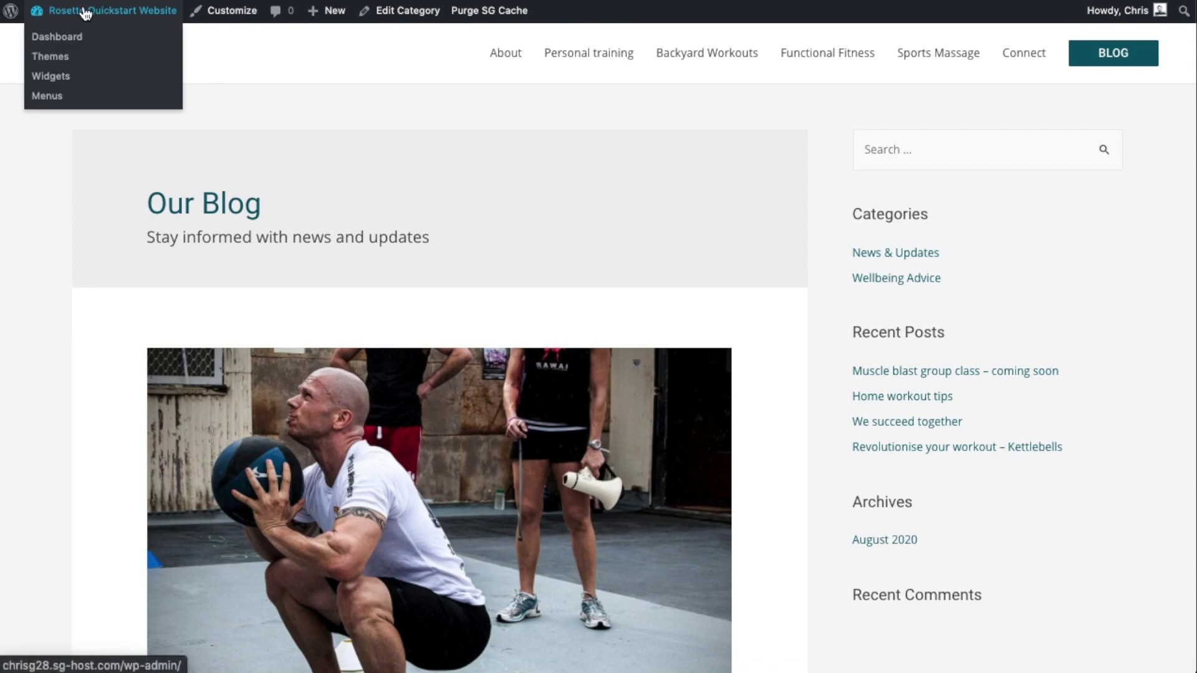
{"action": "left_click", "coordinate": [150, 41]}
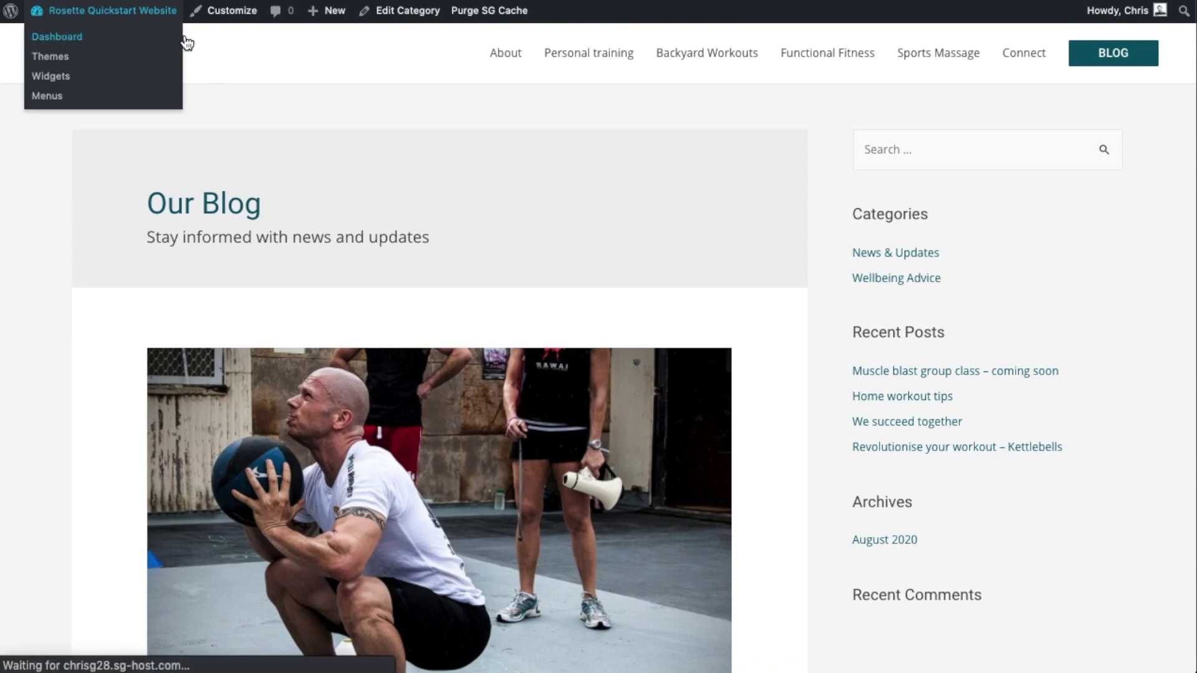
{"action": "mouse_move", "coordinate": [32, 139]}
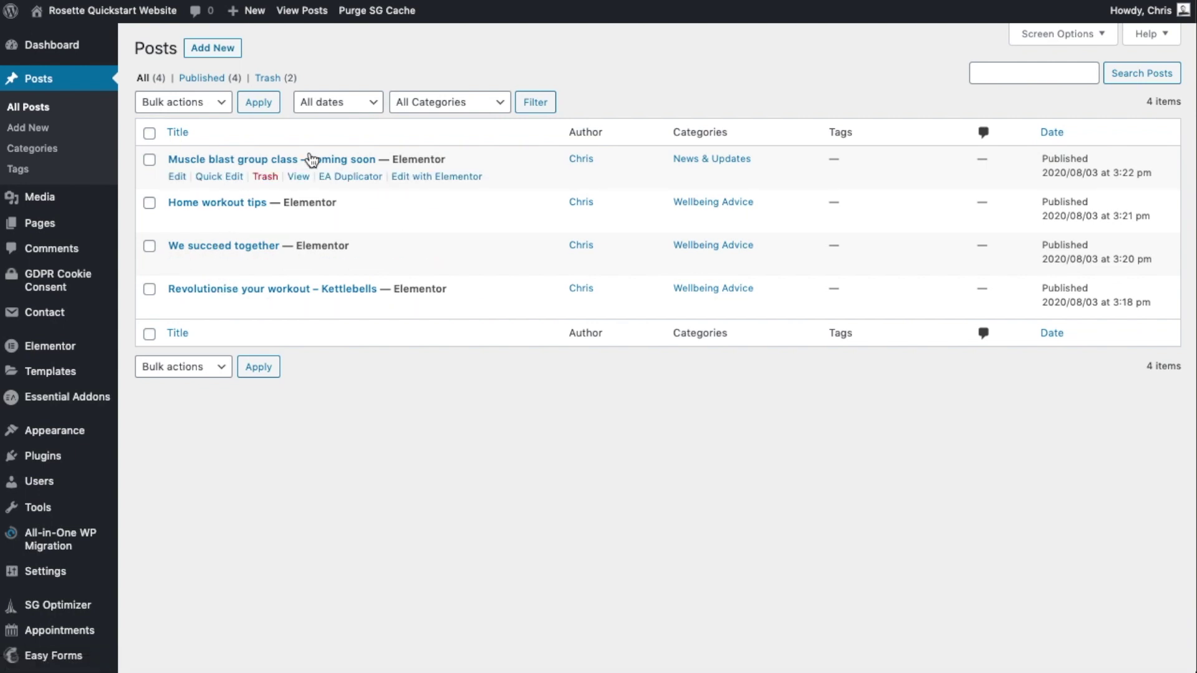
{"action": "left_click", "coordinate": [217, 178]}
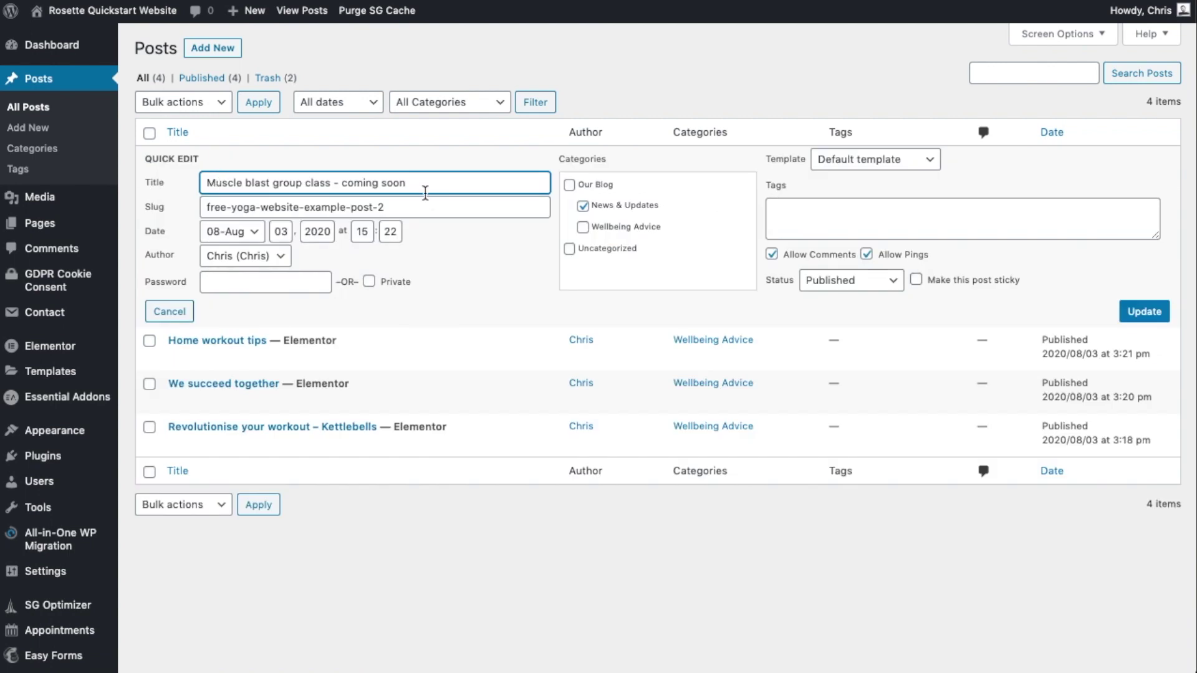
{"action": "left_click_drag", "start_coordinate": [407, 183], "coordinate": [382, 180]}
{"action": "type", "text": "very soon"}
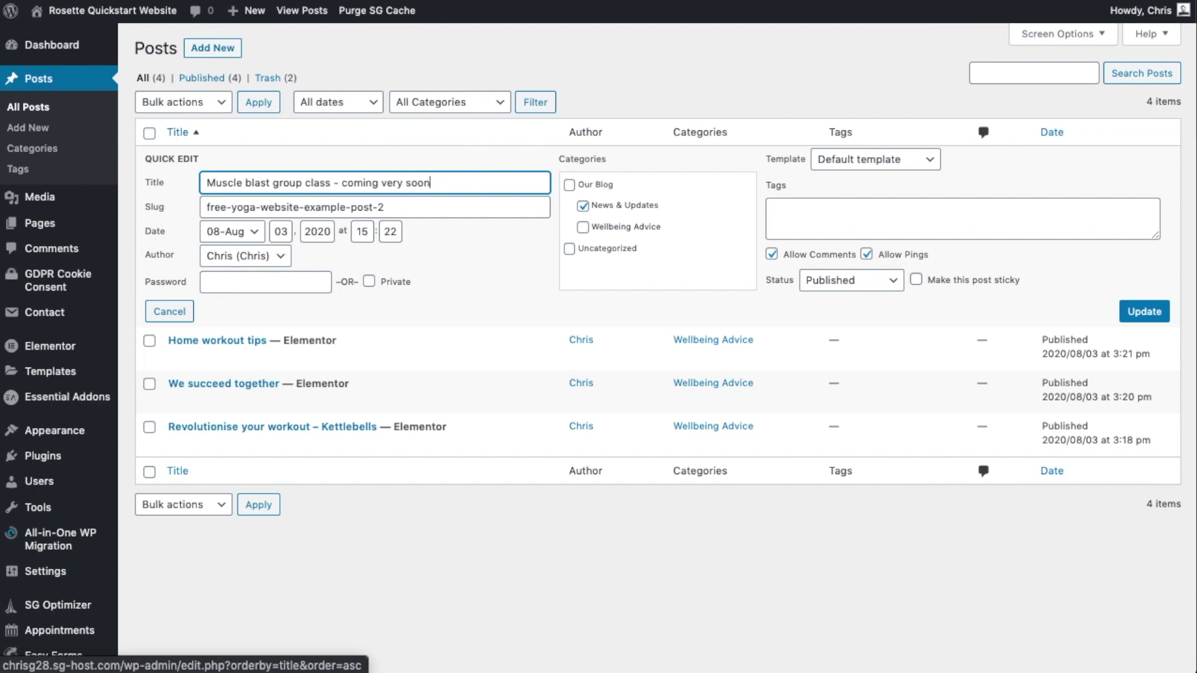
{"action": "left_click", "coordinate": [1141, 315]}
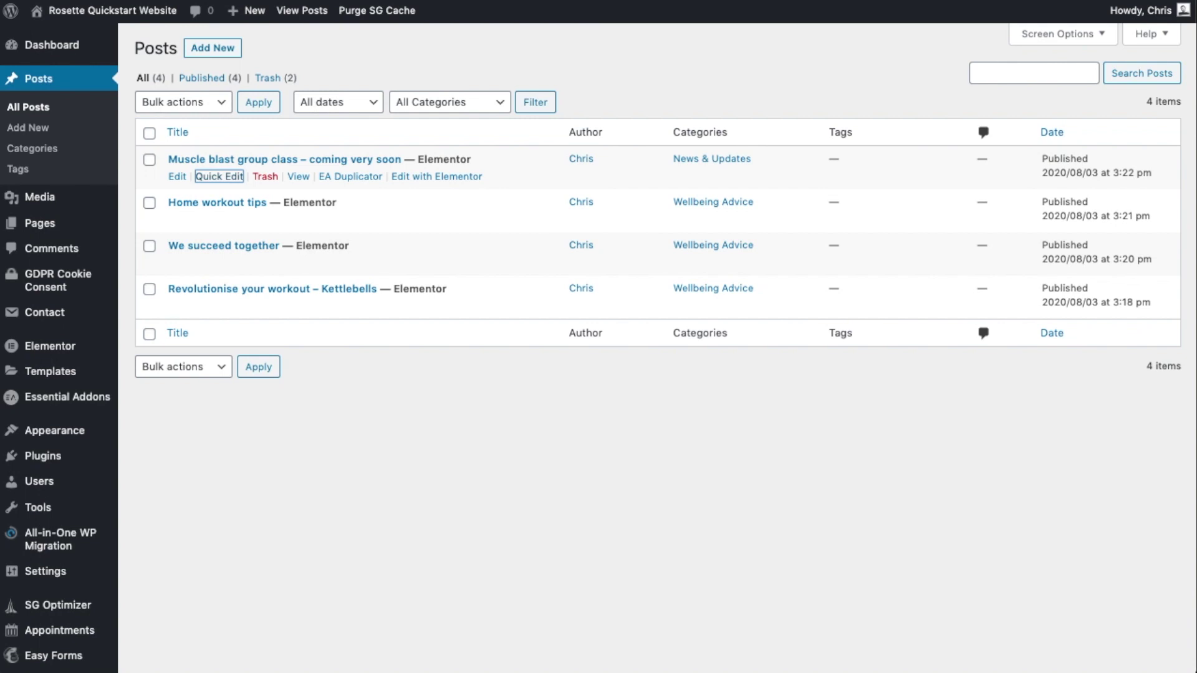
- Check the edited post title on the live blog in a separate tab, and return to the dashboard's post list
{"action": "right_click", "coordinate": [96, 12]}
{"action": "left_click", "coordinate": [160, 21]}
{"action": "key", "text": "ctrl+Tab"}
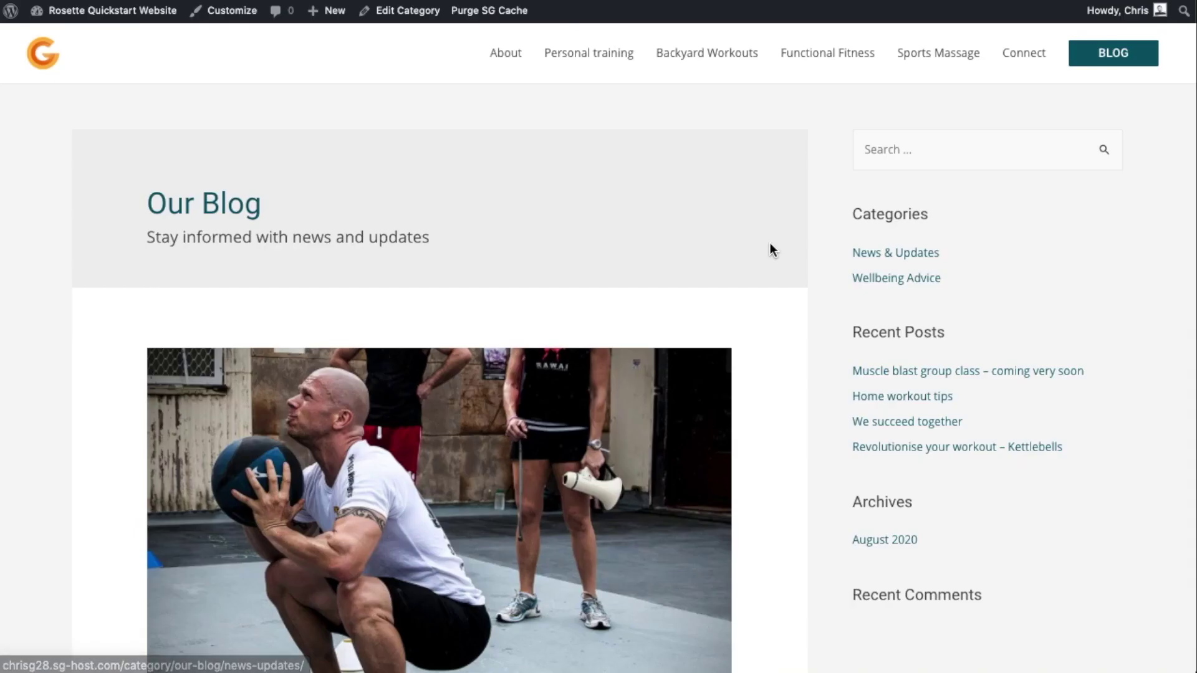
{"action": "scroll", "coordinate": [772, 248], "scroll_direction": "down", "scroll_amount": 5}
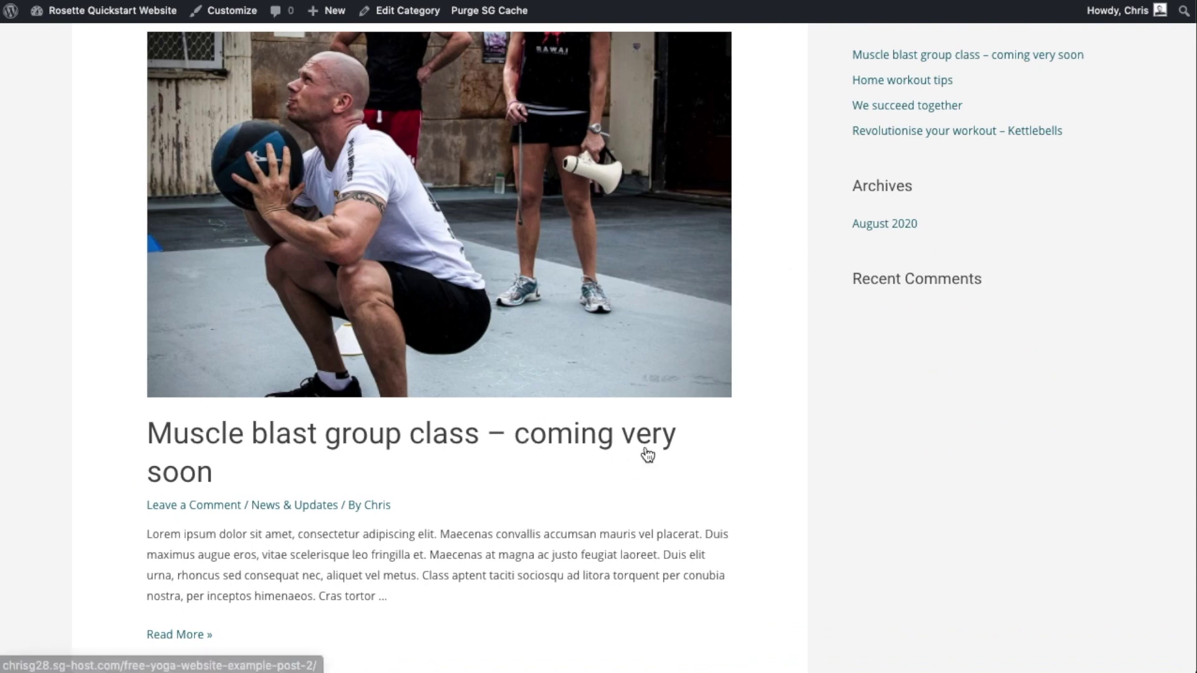
{"action": "scroll", "coordinate": [615, 96], "scroll_direction": "up", "scroll_amount": 2}
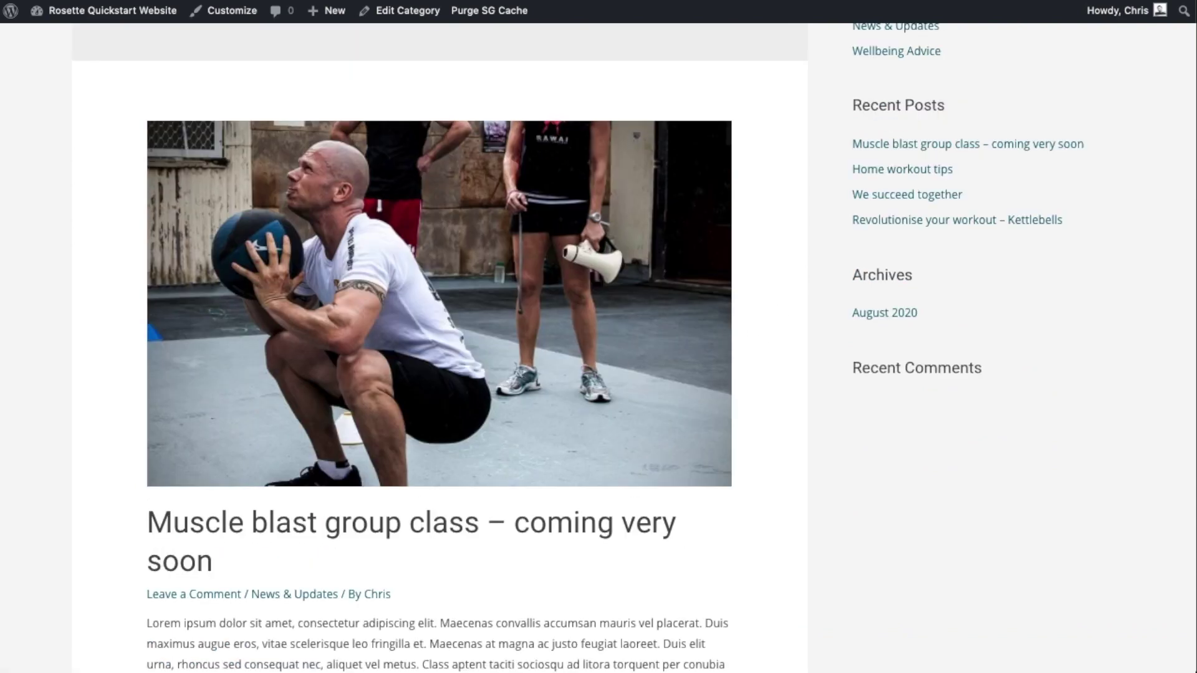
{"action": "key", "text": "ctrl+shift+Tab"}
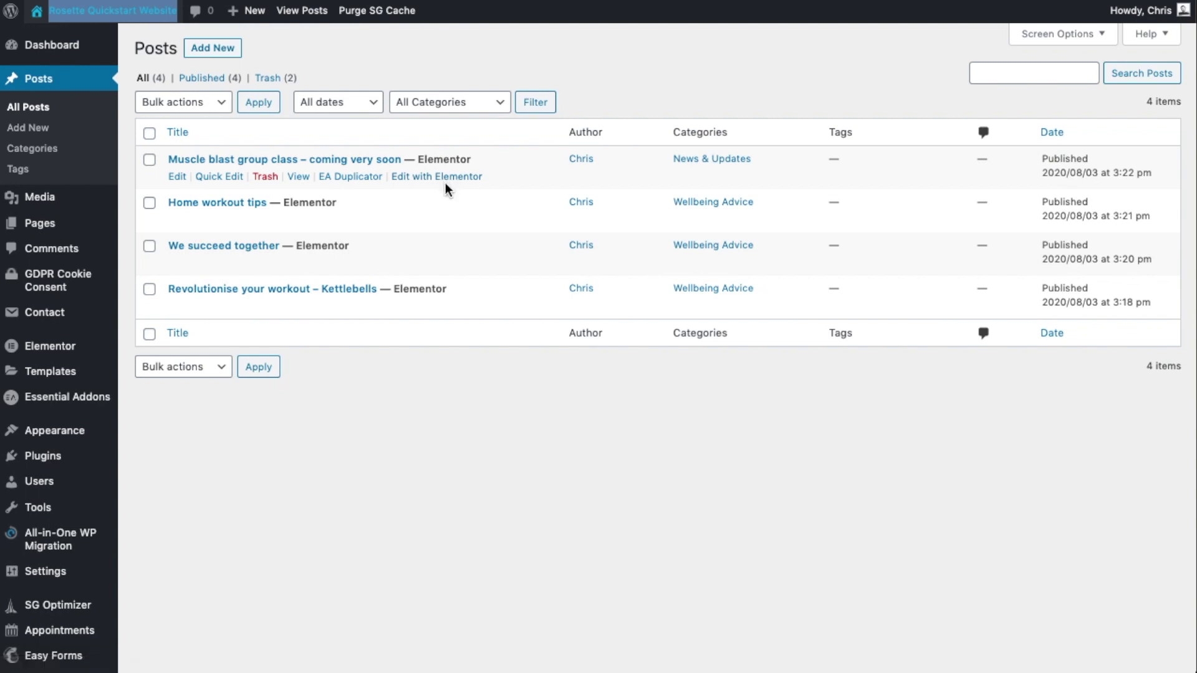
- Open the post categories and fill in a new category named "New Category" with the slug "new-category"
{"action": "left_click", "coordinate": [36, 156]}
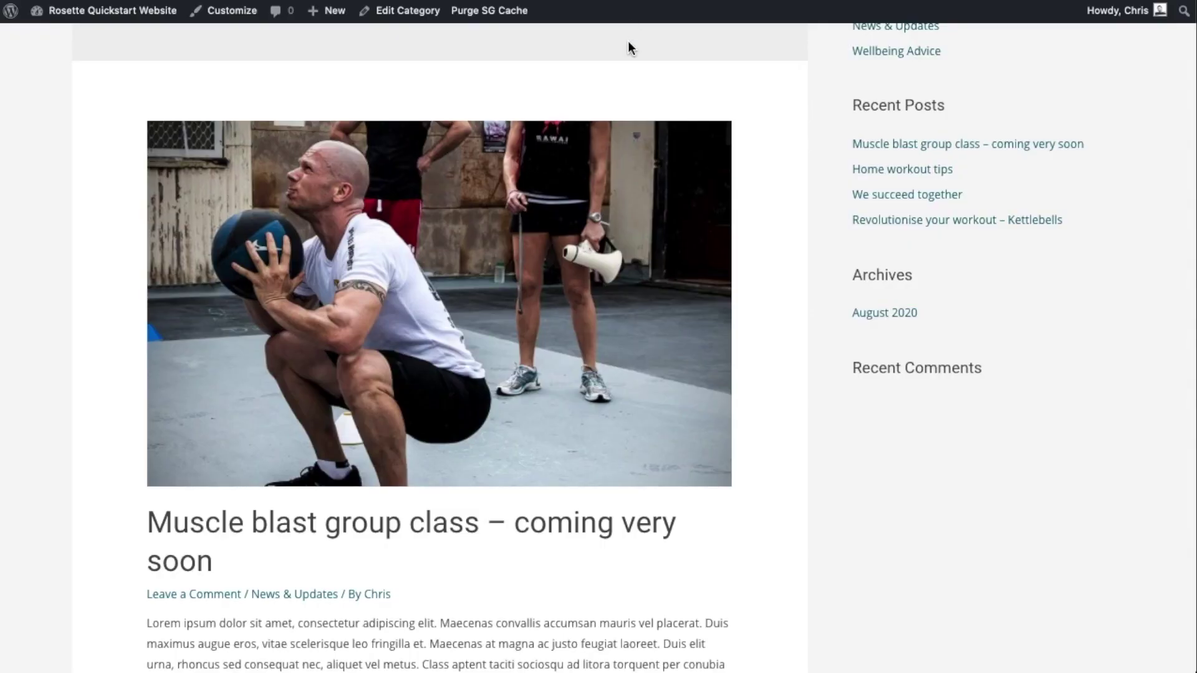
{"action": "scroll", "coordinate": [628, 39], "scroll_direction": "up", "scroll_amount": 4}
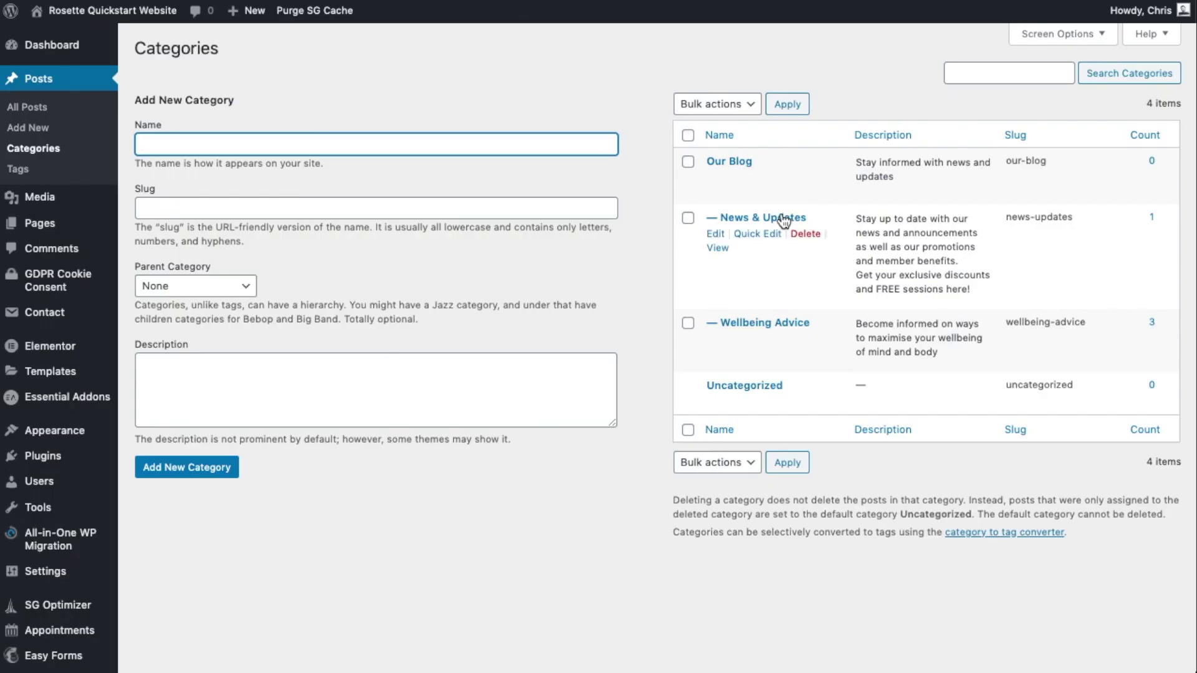
{"action": "scroll", "coordinate": [773, 226], "scroll_direction": "down", "scroll_amount": 1}
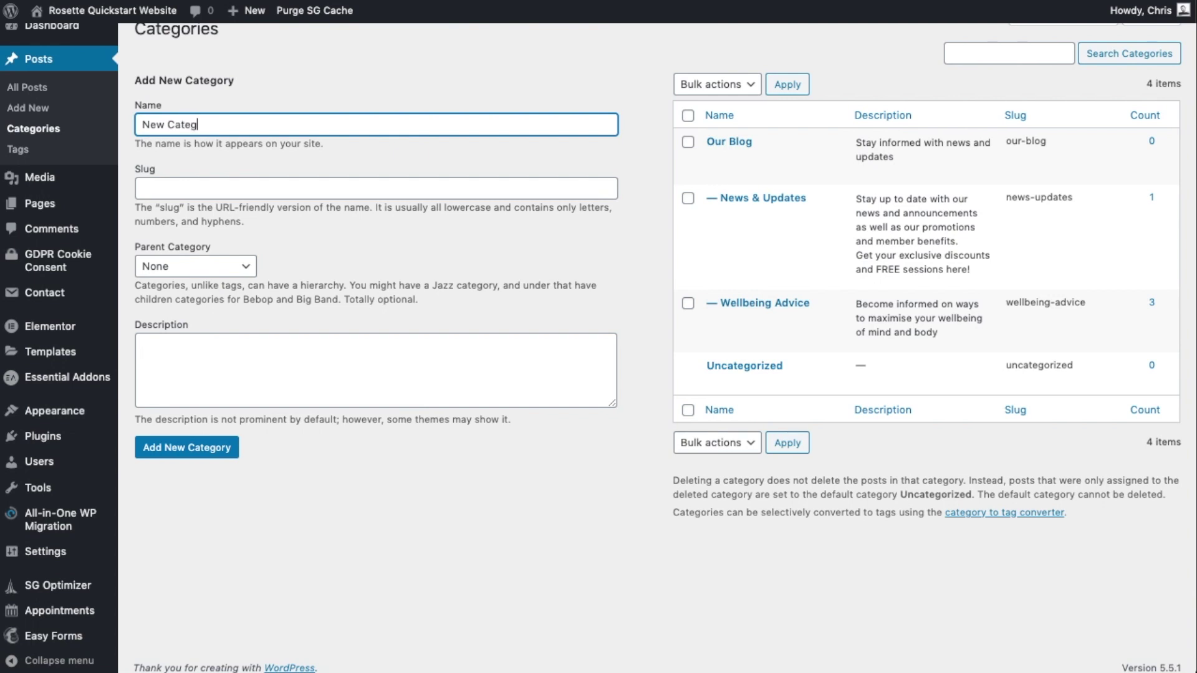
{"action": "key", "text": "Tab"}
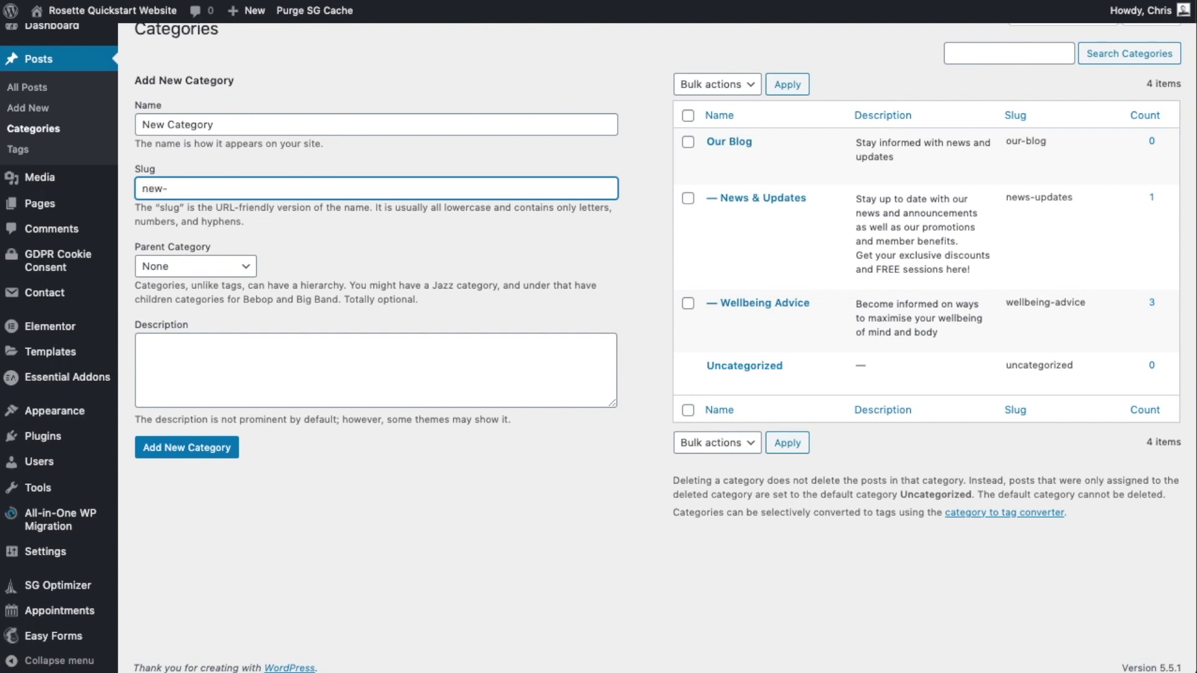
{"action": "type", "text": "new-category"}
- Describe the new category as "This is a category description", set its parent to Our Blog, and add it
{"action": "left_click", "coordinate": [368, 351]}
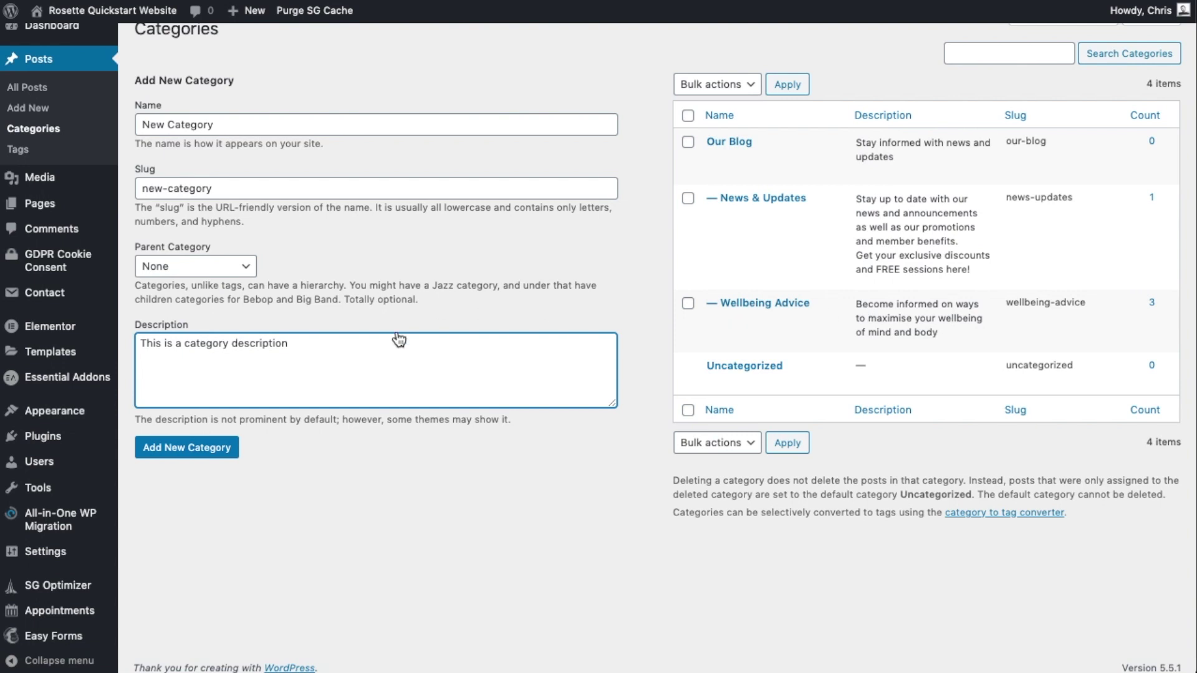
{"action": "left_click_drag", "start_coordinate": [289, 343], "coordinate": [149, 340]}
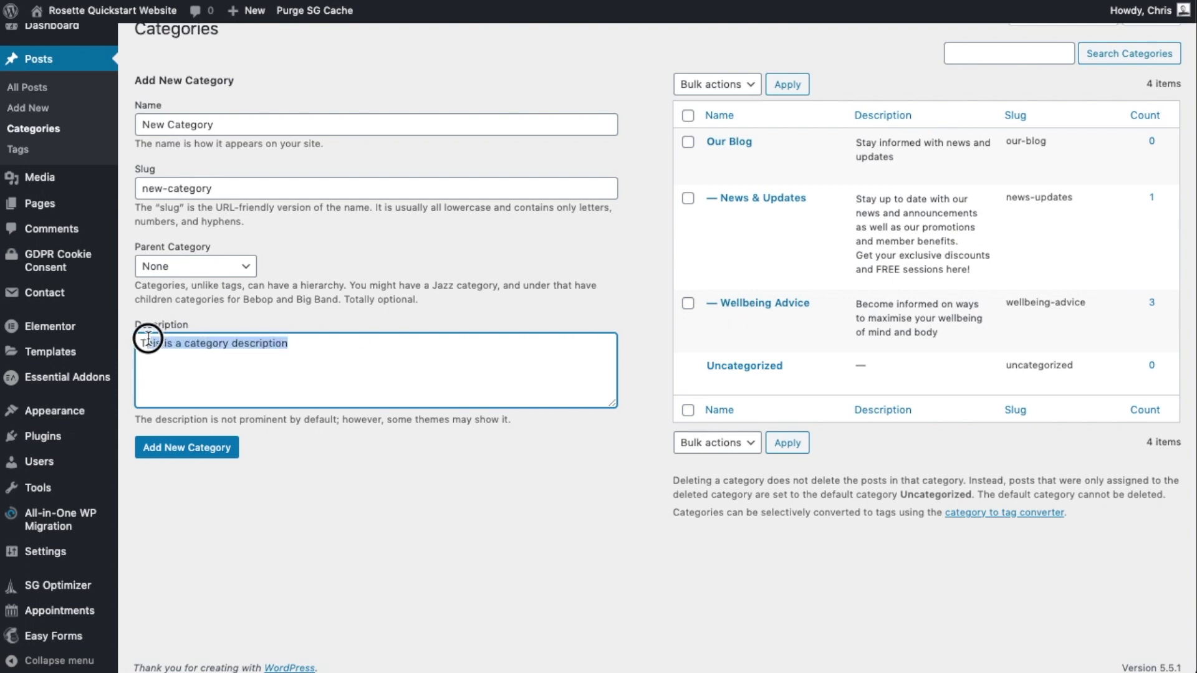
{"action": "left_click", "coordinate": [365, 340]}
{"action": "left_click", "coordinate": [315, 269]}
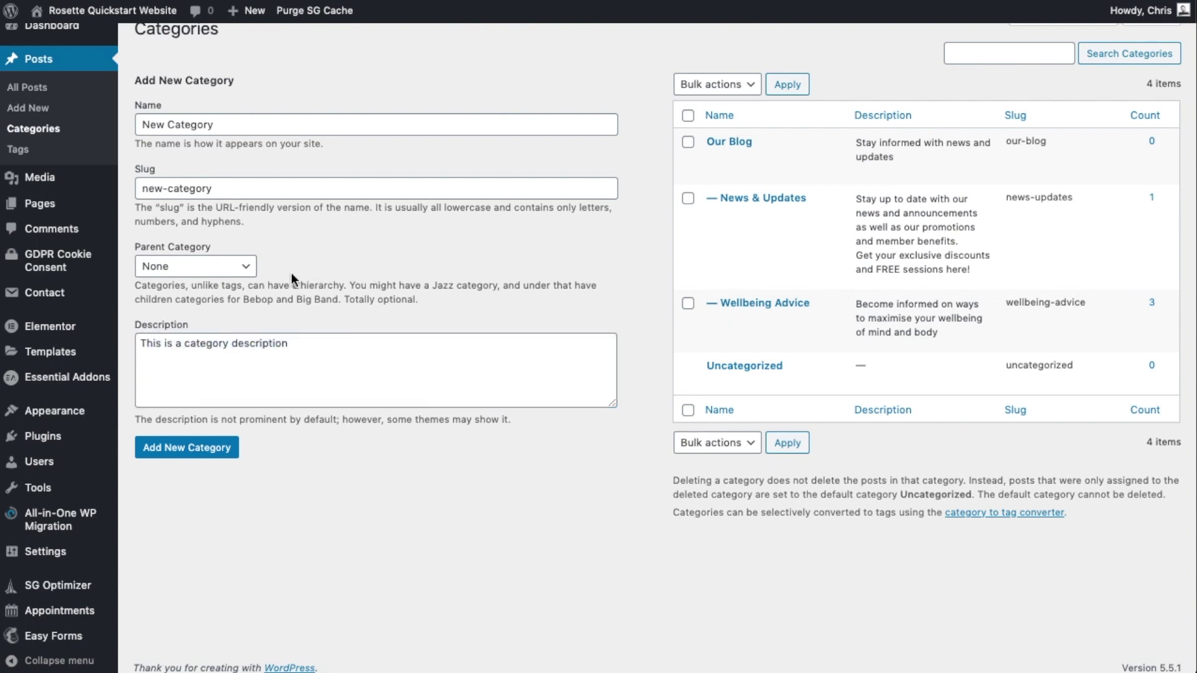
{"action": "left_click", "coordinate": [247, 267]}
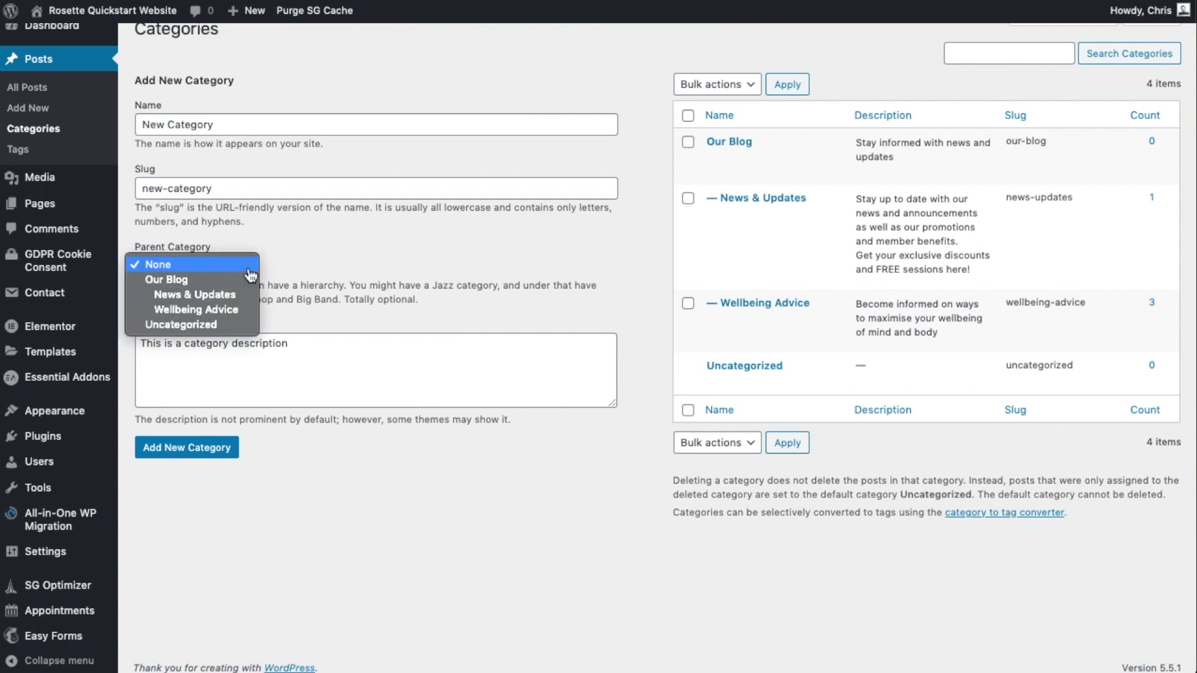
{"action": "left_click", "coordinate": [164, 280]}
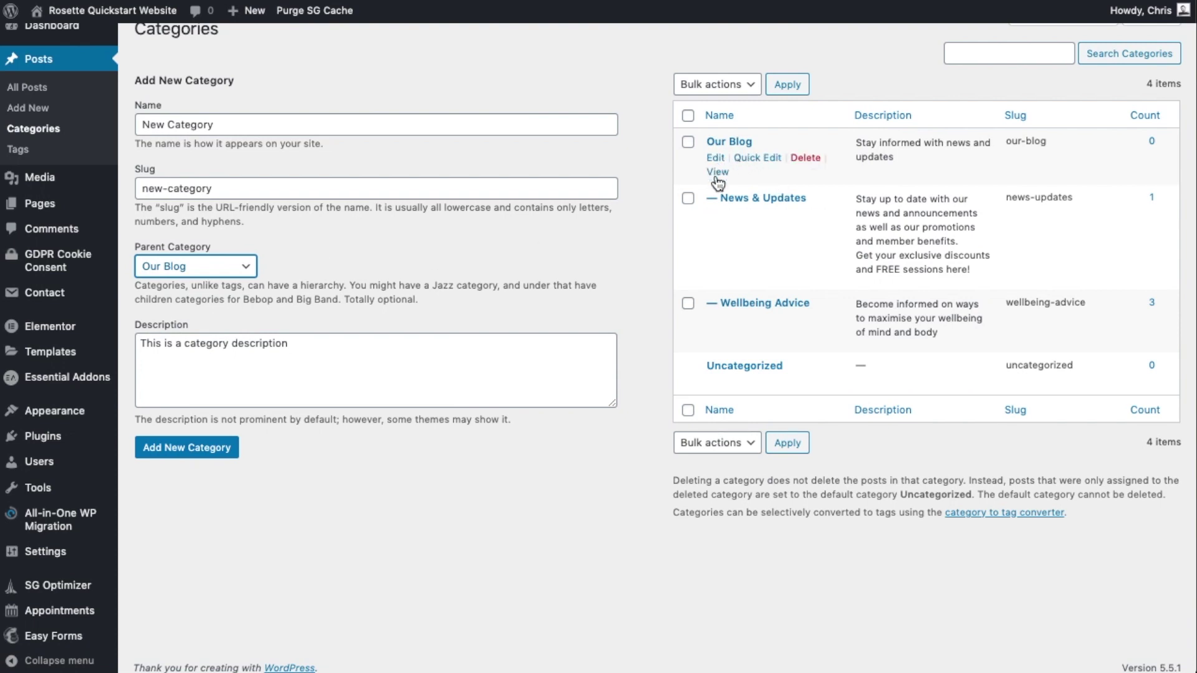
{"action": "left_click", "coordinate": [187, 448]}
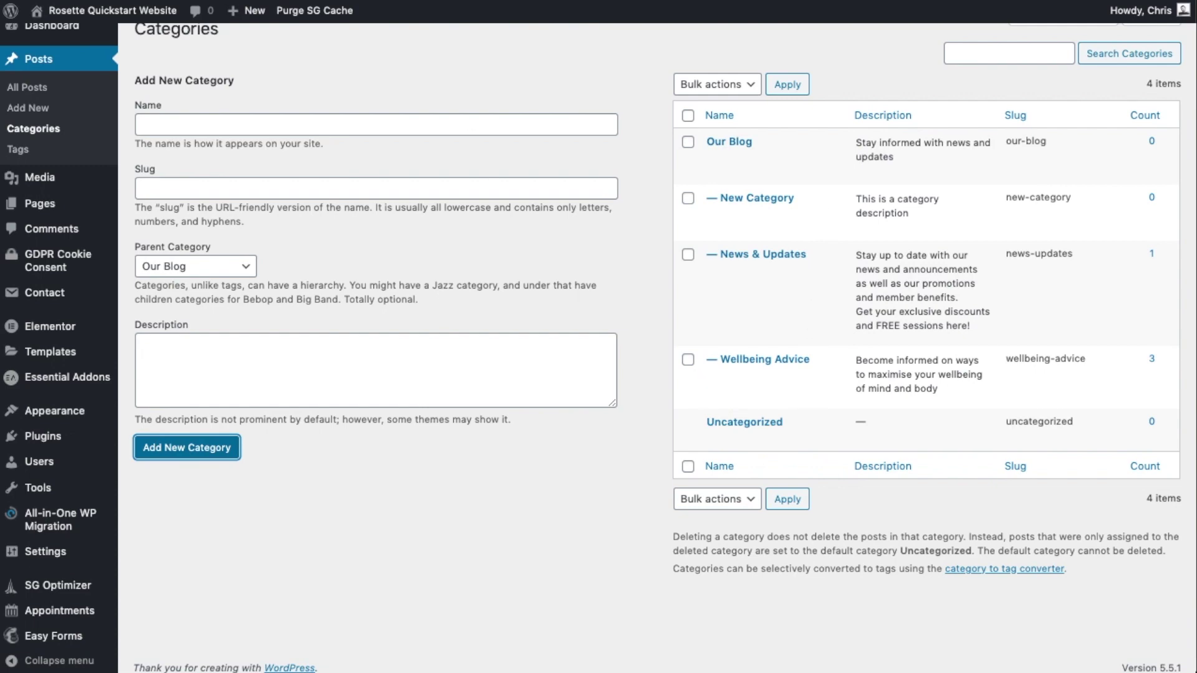
- Reload the live blog to check its sidebar categories, and return to the dashboard's category list
{"action": "key", "text": "ctrl+Tab"}
{"action": "key", "text": "super+r"}
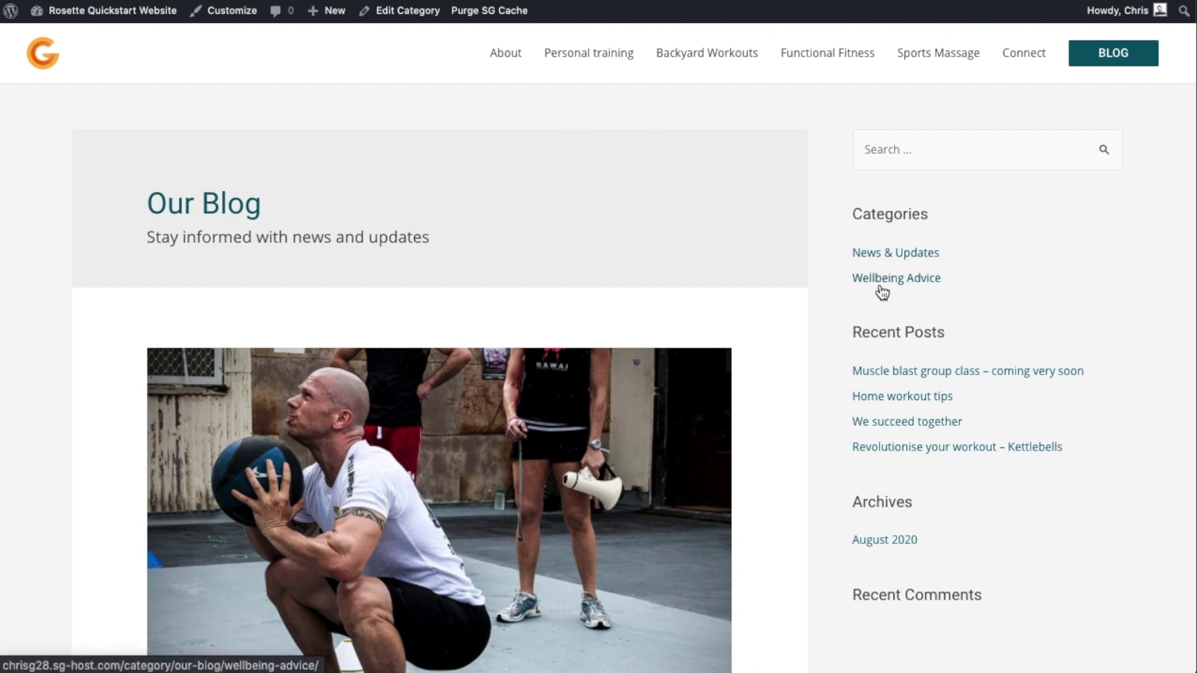
{"action": "key", "text": "ctrl+shift+Tab"}
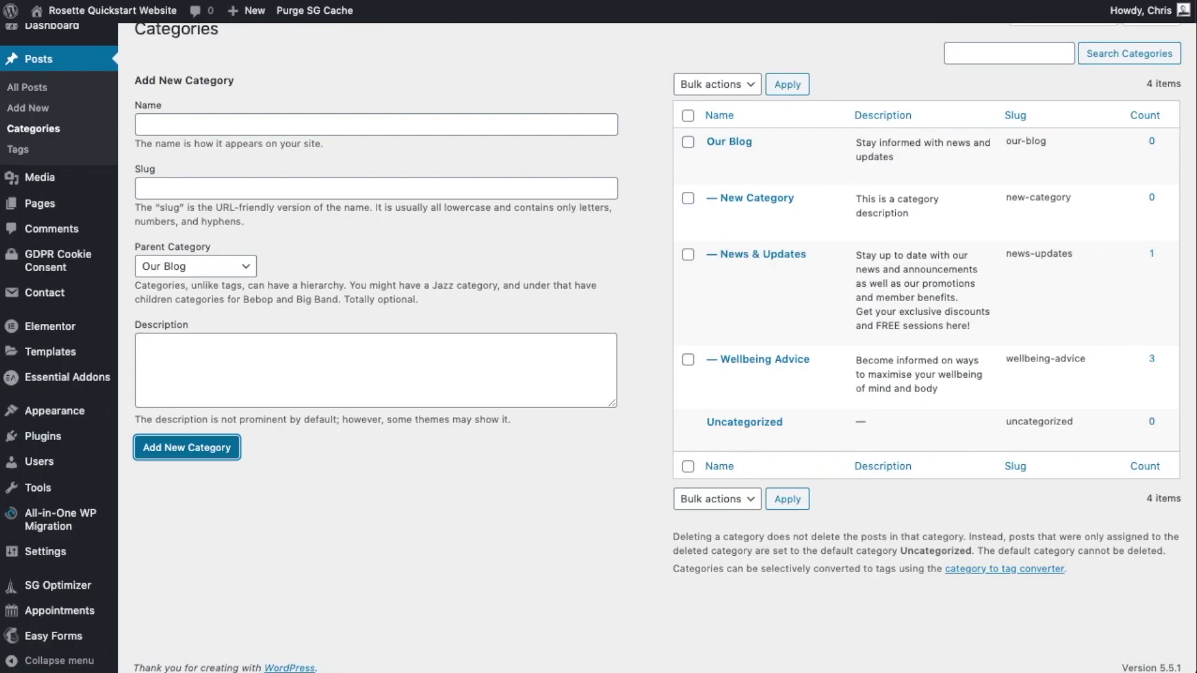
- From the dashboard's post list, create a new post titled "This is a cool title"
{"action": "scroll", "coordinate": [510, 186], "scroll_direction": "up", "scroll_amount": 1}
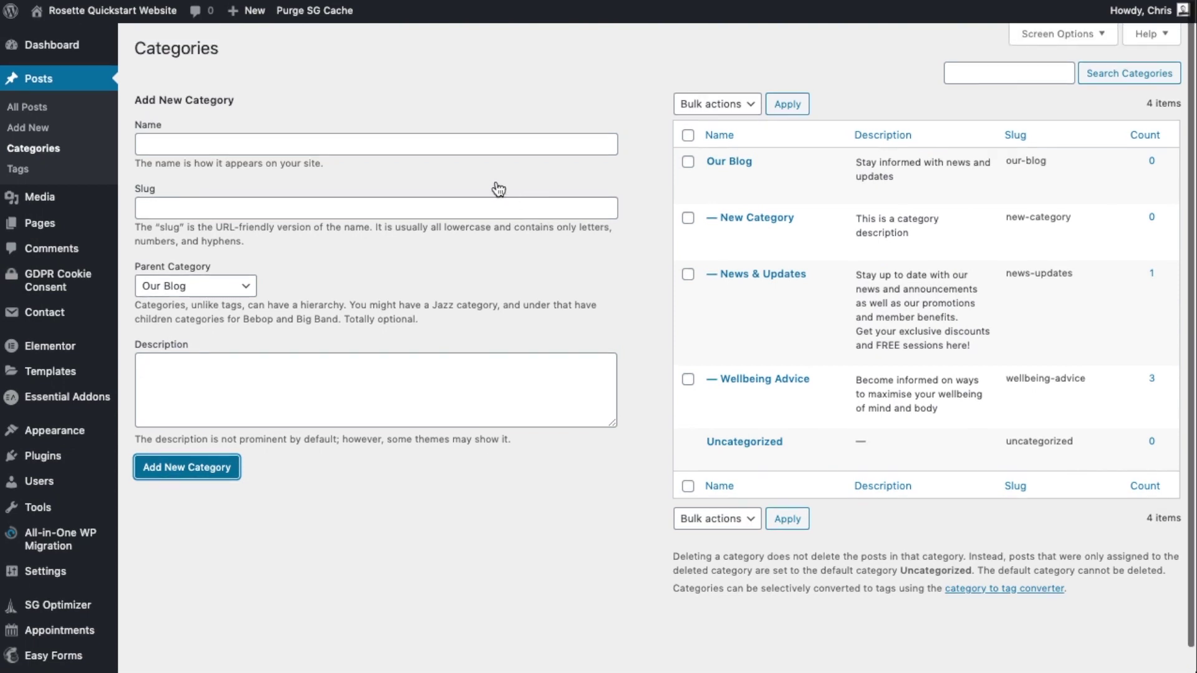
{"action": "left_click", "coordinate": [38, 117]}
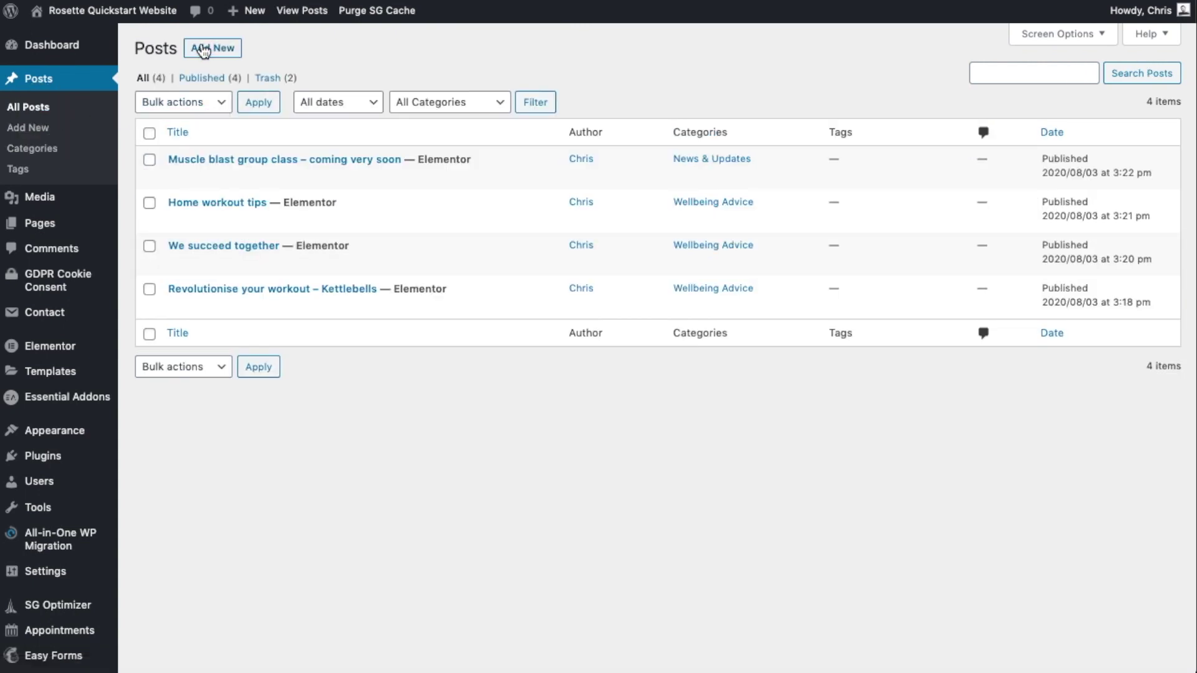
{"action": "left_click", "coordinate": [208, 48]}
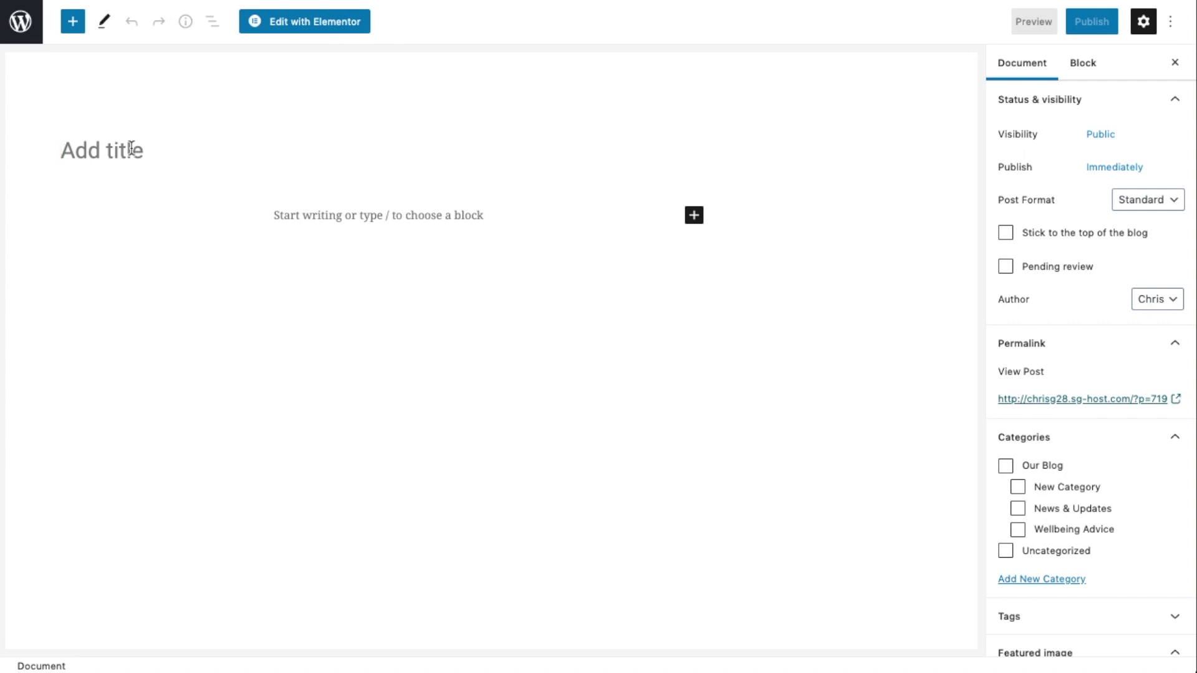
{"action": "type", "text": "This is a c"}
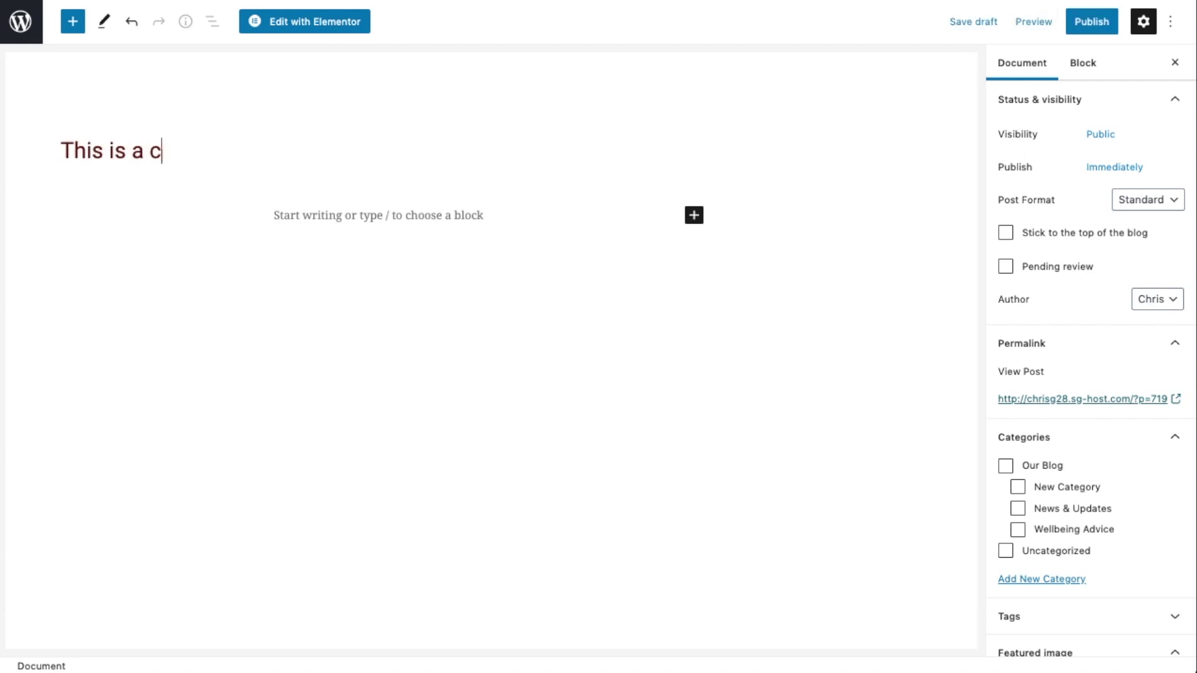
{"action": "type", "text": "ool title"}
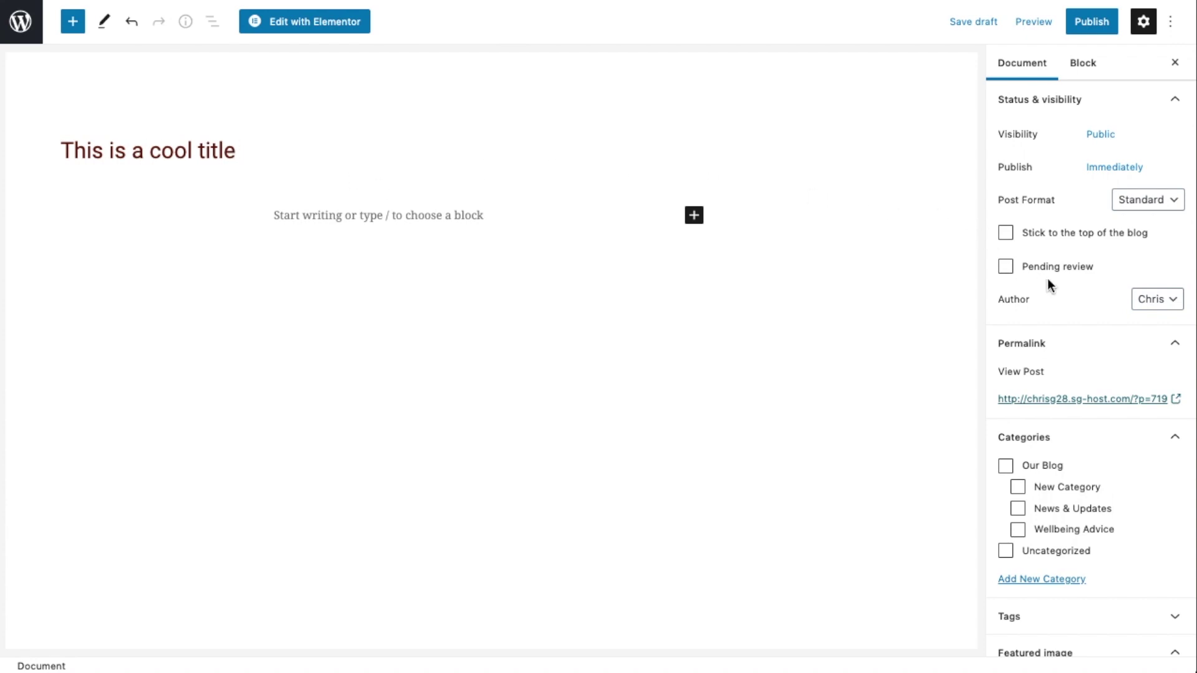
- Set the new post's featured image to the media library picture of the sun hat at the poolside
{"action": "scroll", "coordinate": [1048, 283], "scroll_direction": "down", "scroll_amount": 3}
{"action": "scroll", "coordinate": [1050, 285], "scroll_direction": "down", "scroll_amount": 1}
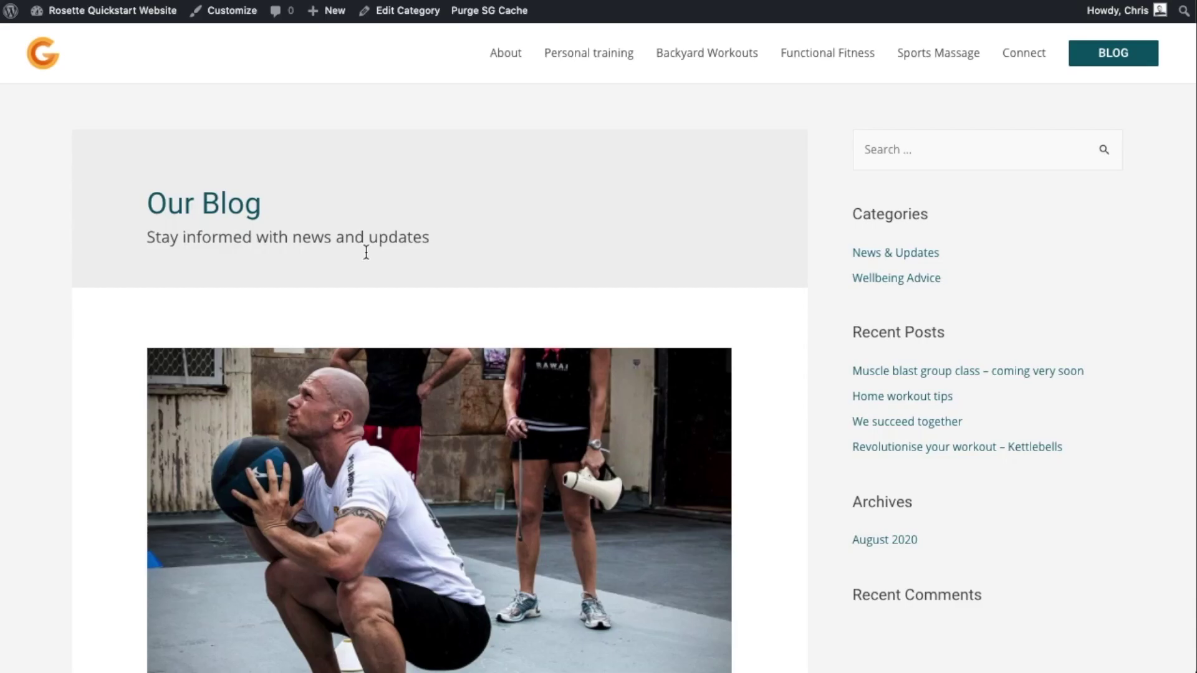
{"action": "scroll", "coordinate": [417, 368], "scroll_direction": "down", "scroll_amount": 3}
{"action": "scroll", "coordinate": [459, 374], "scroll_direction": "down", "scroll_amount": 3}
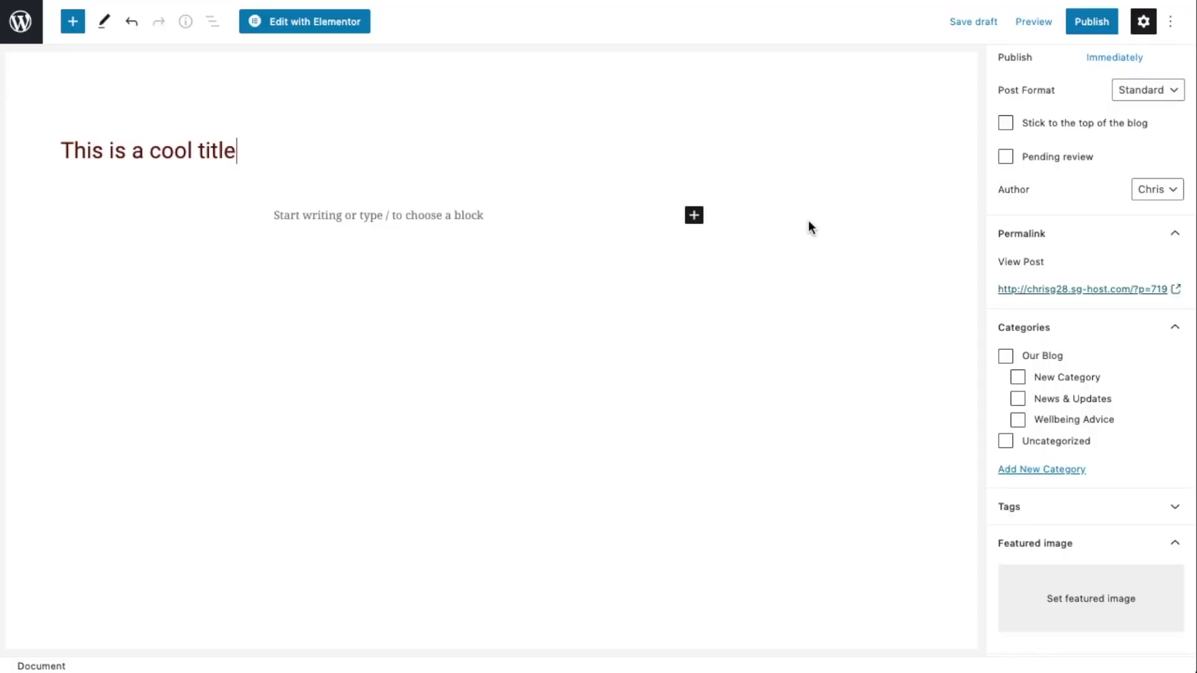
{"action": "scroll", "coordinate": [1054, 360], "scroll_direction": "down", "scroll_amount": 3}
{"action": "left_click", "coordinate": [1069, 523]}
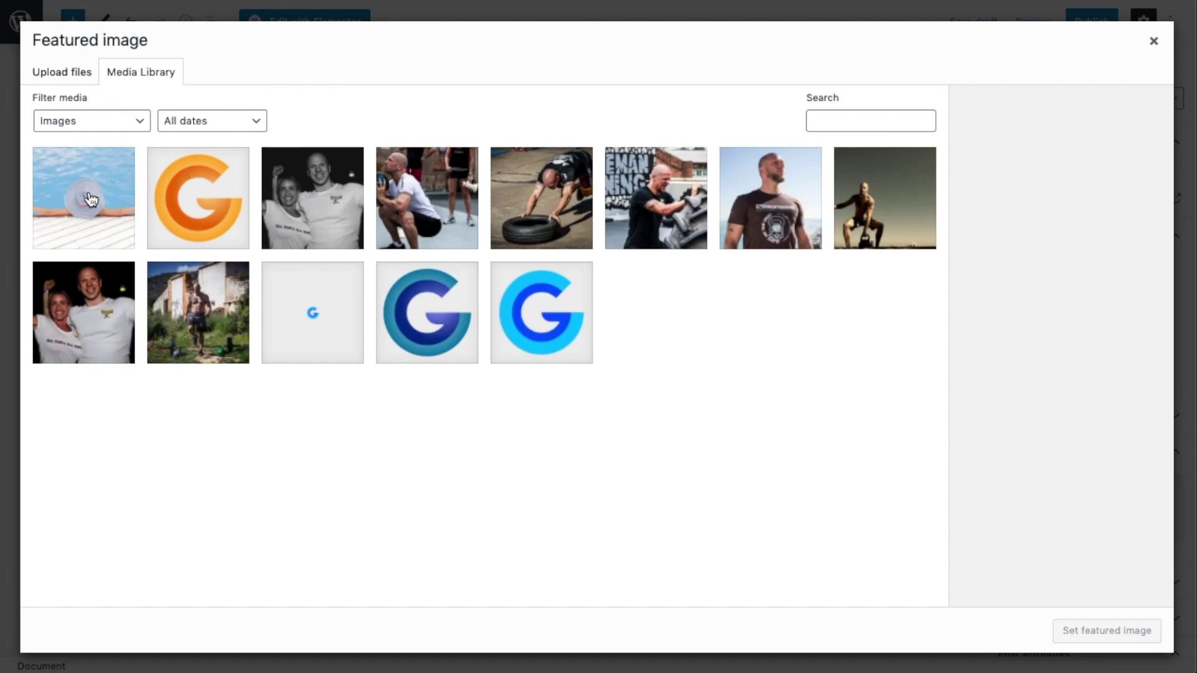
{"action": "left_click", "coordinate": [86, 203]}
{"action": "left_click", "coordinate": [1077, 630]}
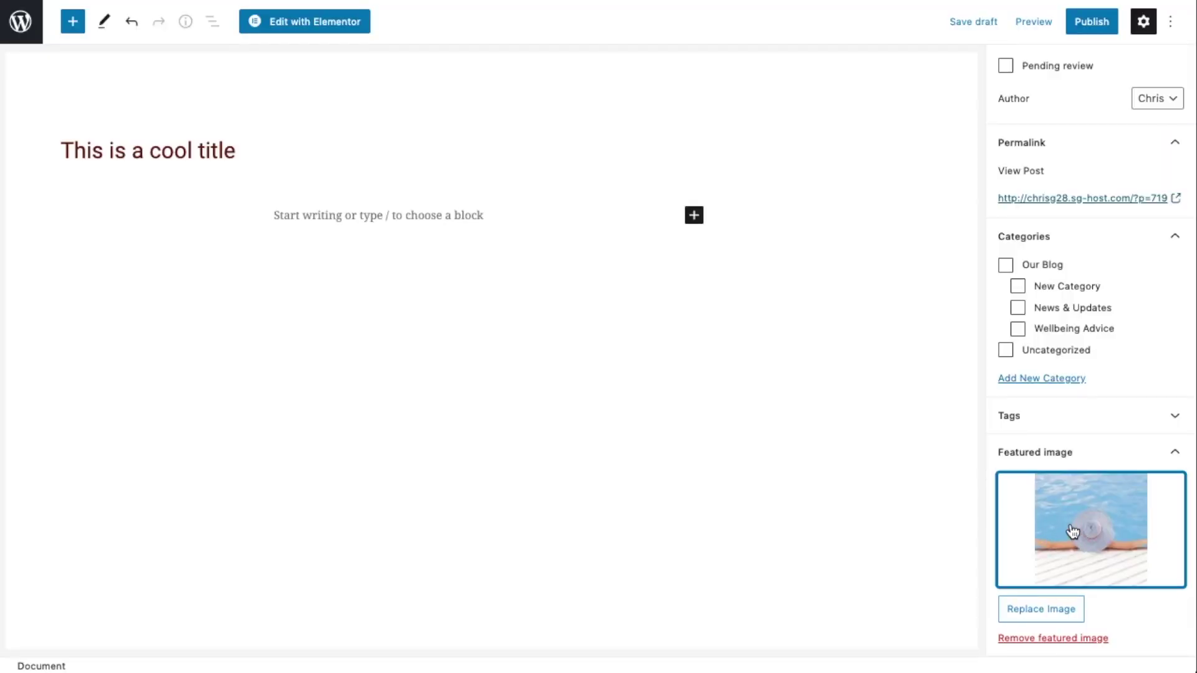
- Assign the post to New Category and publish it
{"action": "scroll", "coordinate": [1101, 538], "scroll_direction": "down", "scroll_amount": 1}
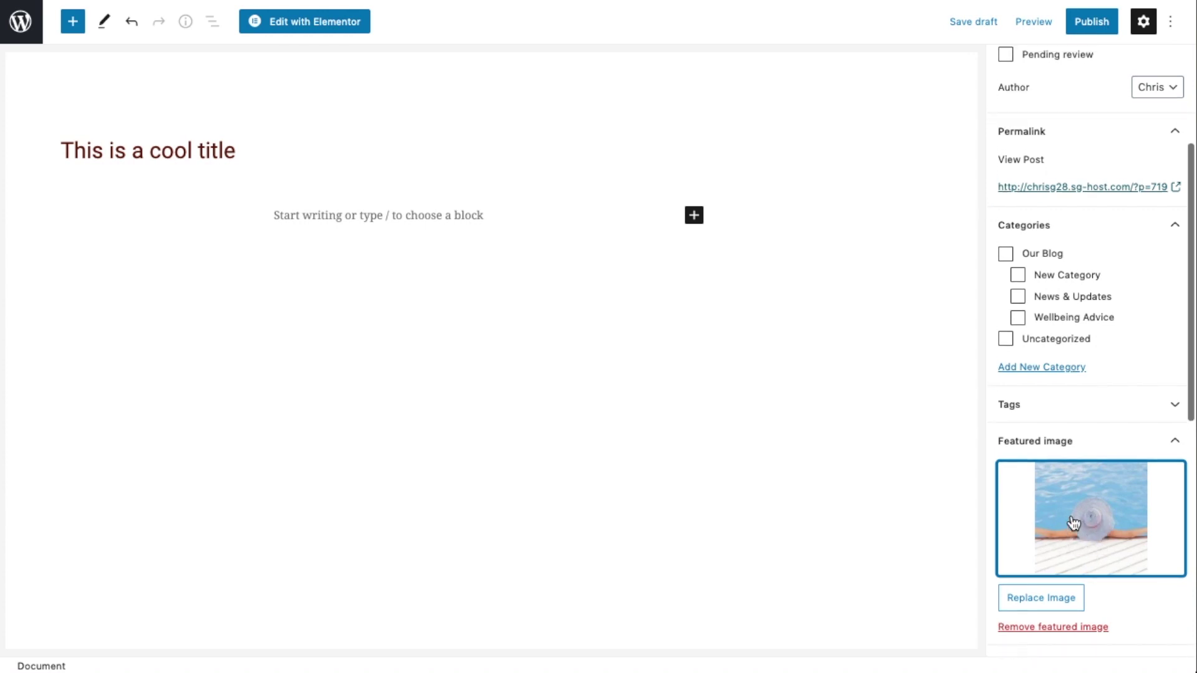
{"action": "scroll", "coordinate": [1088, 487], "scroll_direction": "up", "scroll_amount": 1}
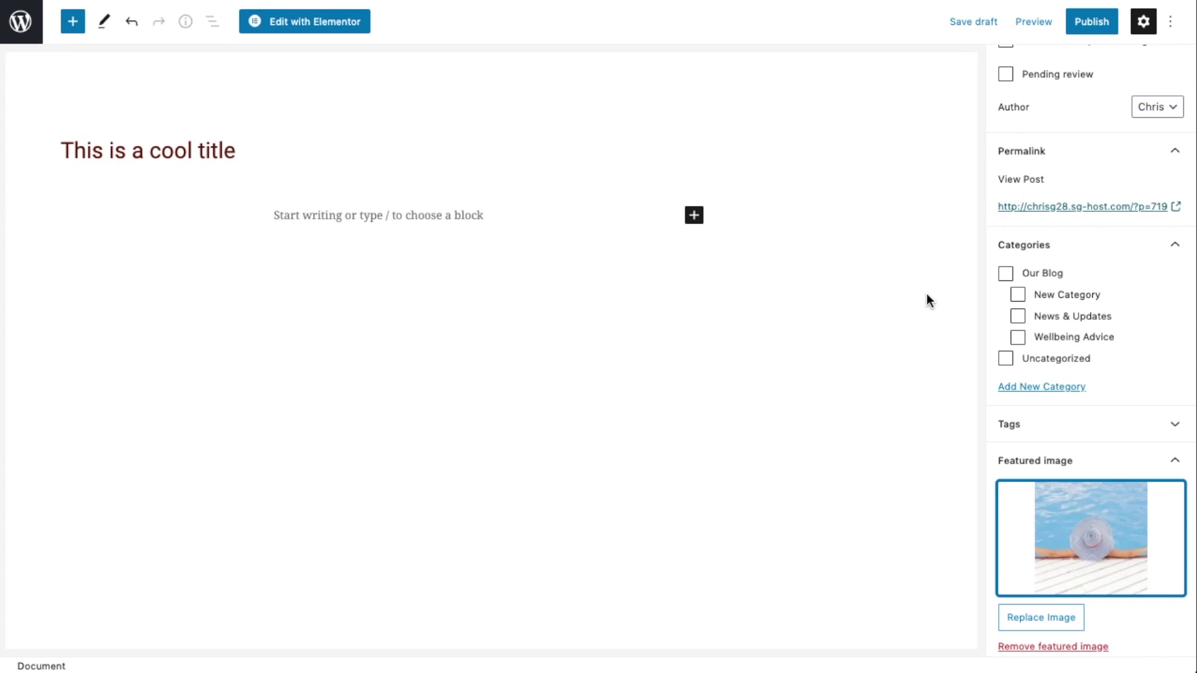
{"action": "left_click", "coordinate": [1019, 295]}
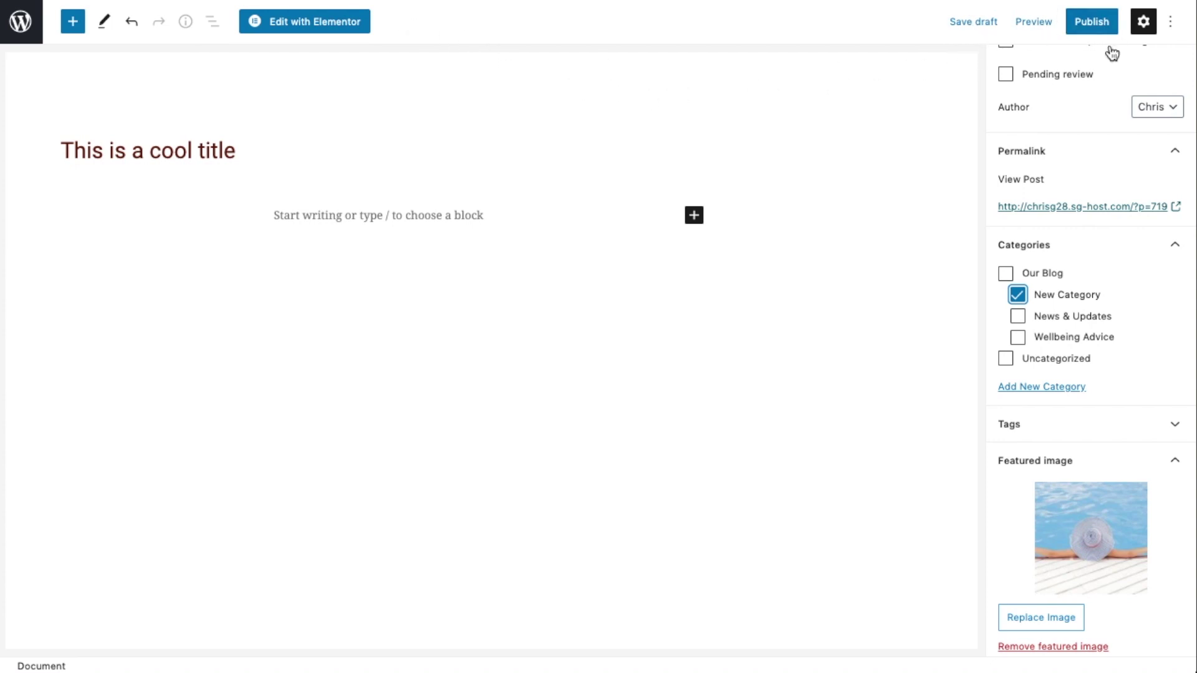
{"action": "left_click", "coordinate": [1082, 33]}
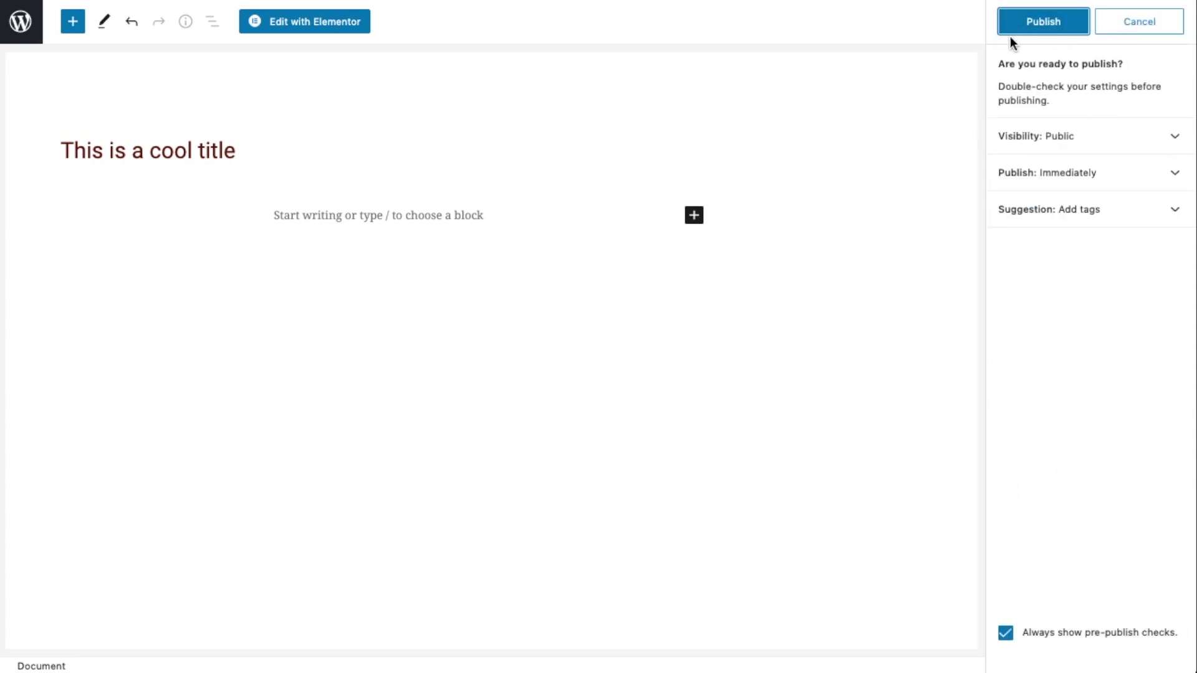
{"action": "left_click", "coordinate": [1045, 28]}
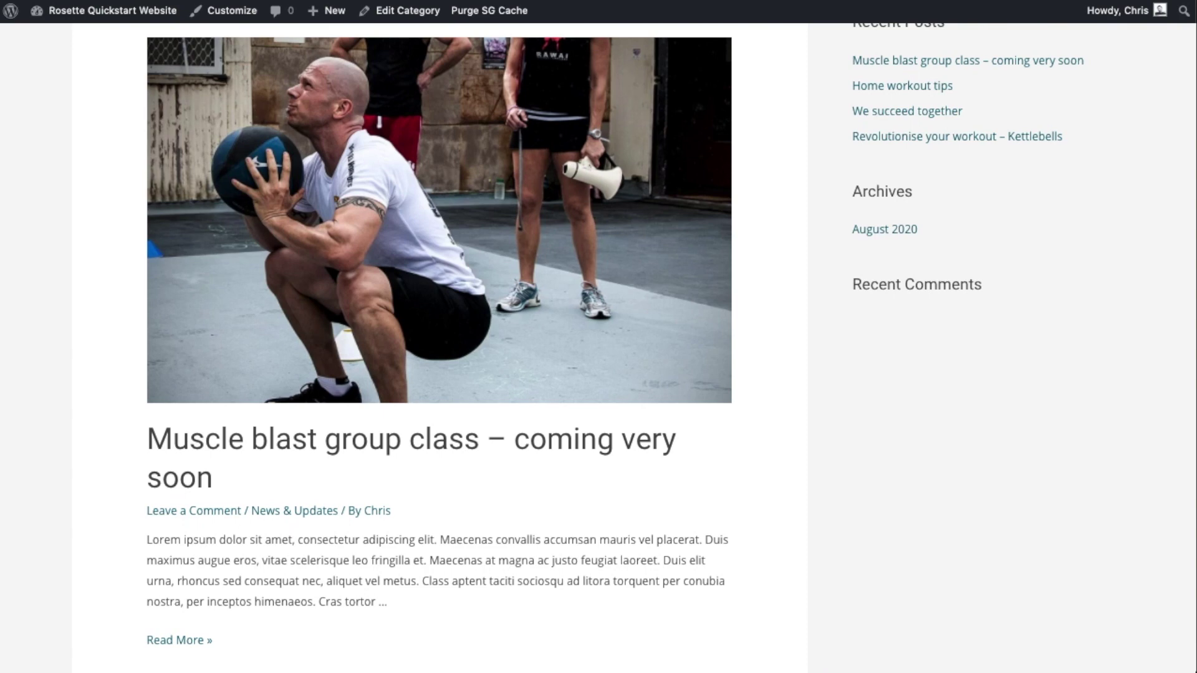
- Reload the live blog and examine the new post's image, title and category, along with the sidebar lists
{"action": "key", "text": "super+r"}
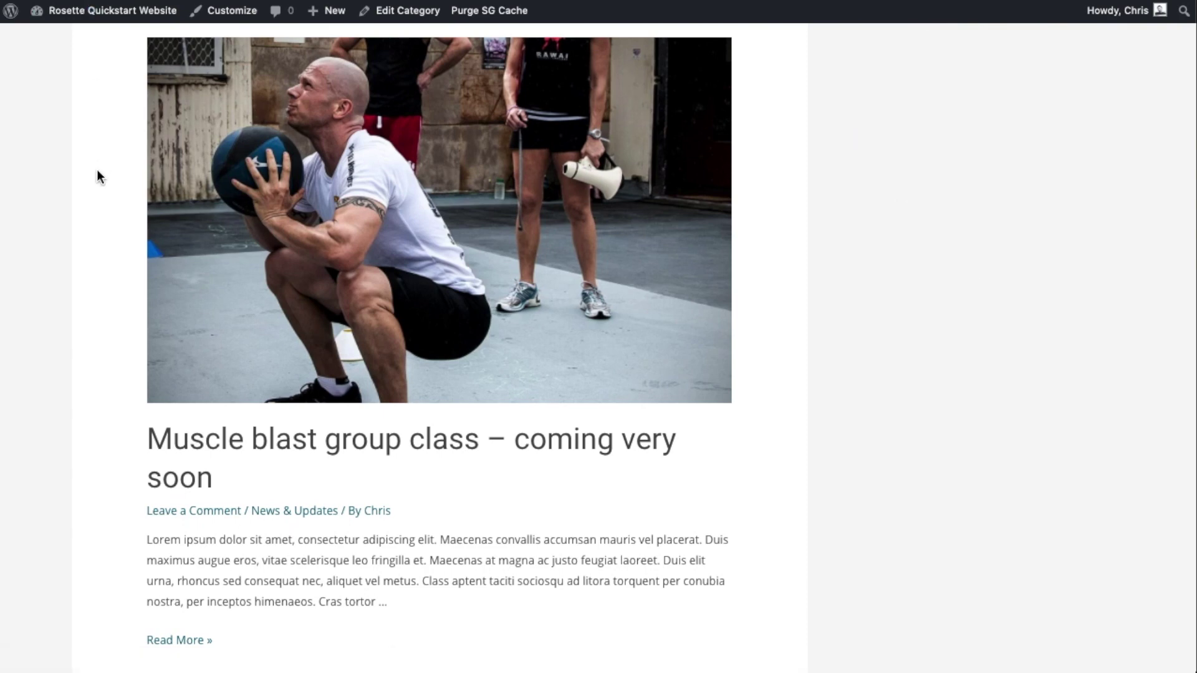
{"action": "scroll", "coordinate": [96, 170], "scroll_direction": "up", "scroll_amount": 7}
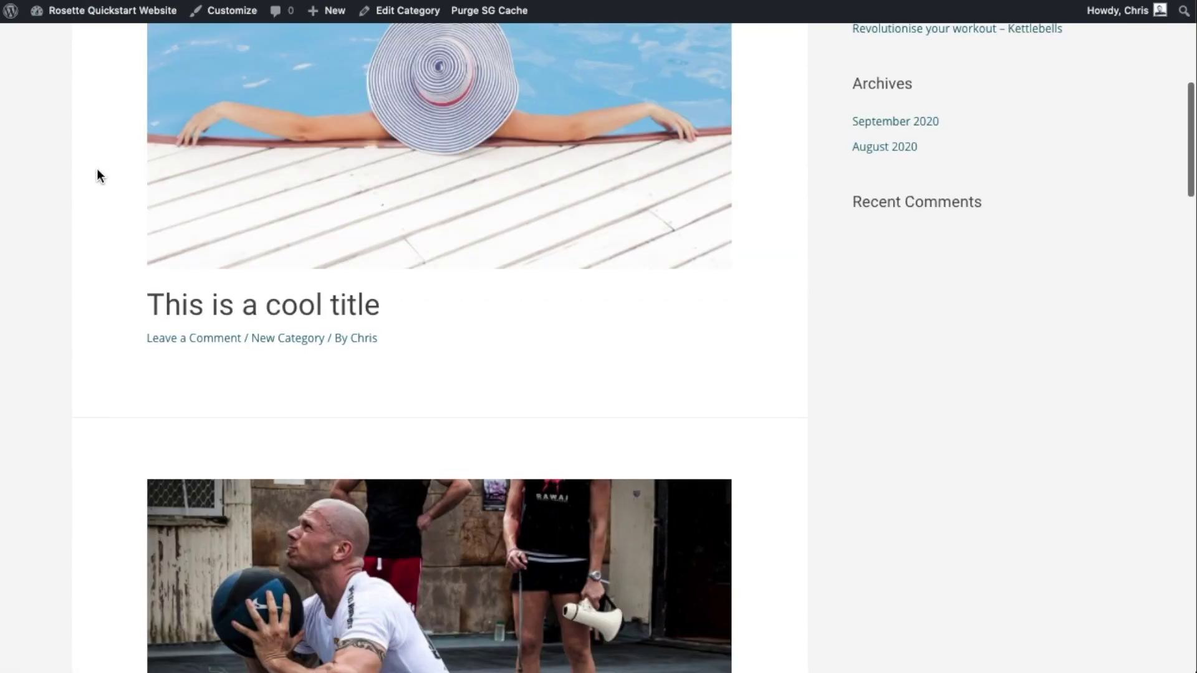
{"action": "scroll", "coordinate": [96, 168], "scroll_direction": "up", "scroll_amount": 8}
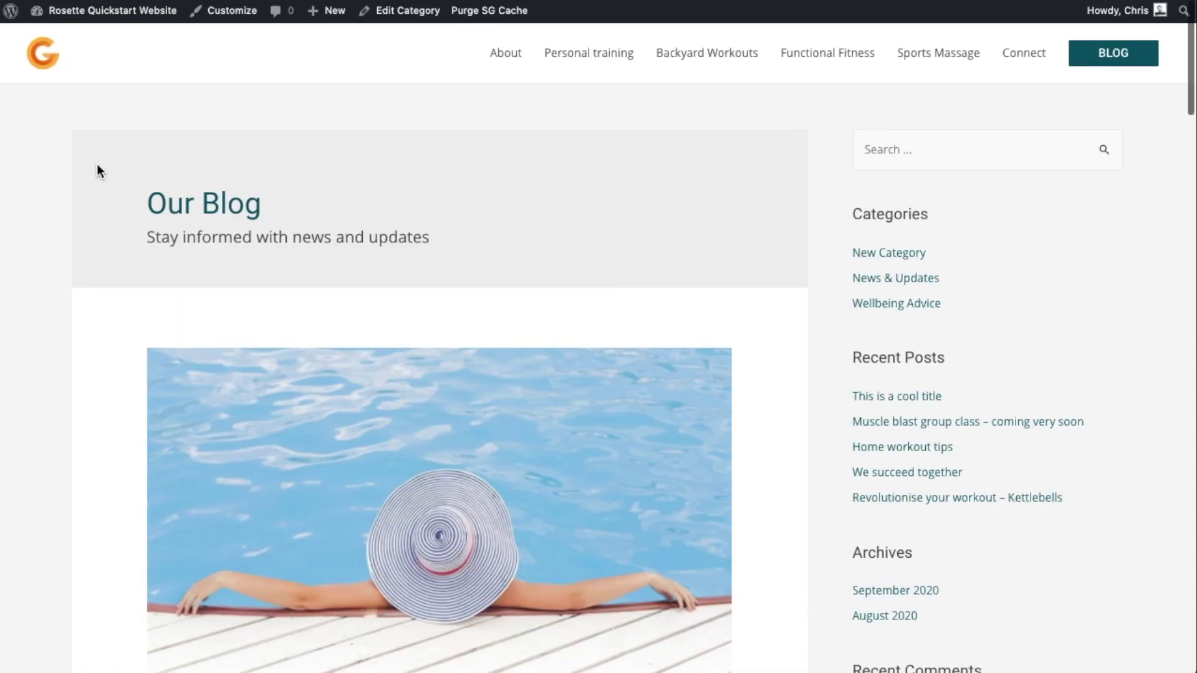
{"action": "scroll", "coordinate": [373, 204], "scroll_direction": "down", "scroll_amount": 3}
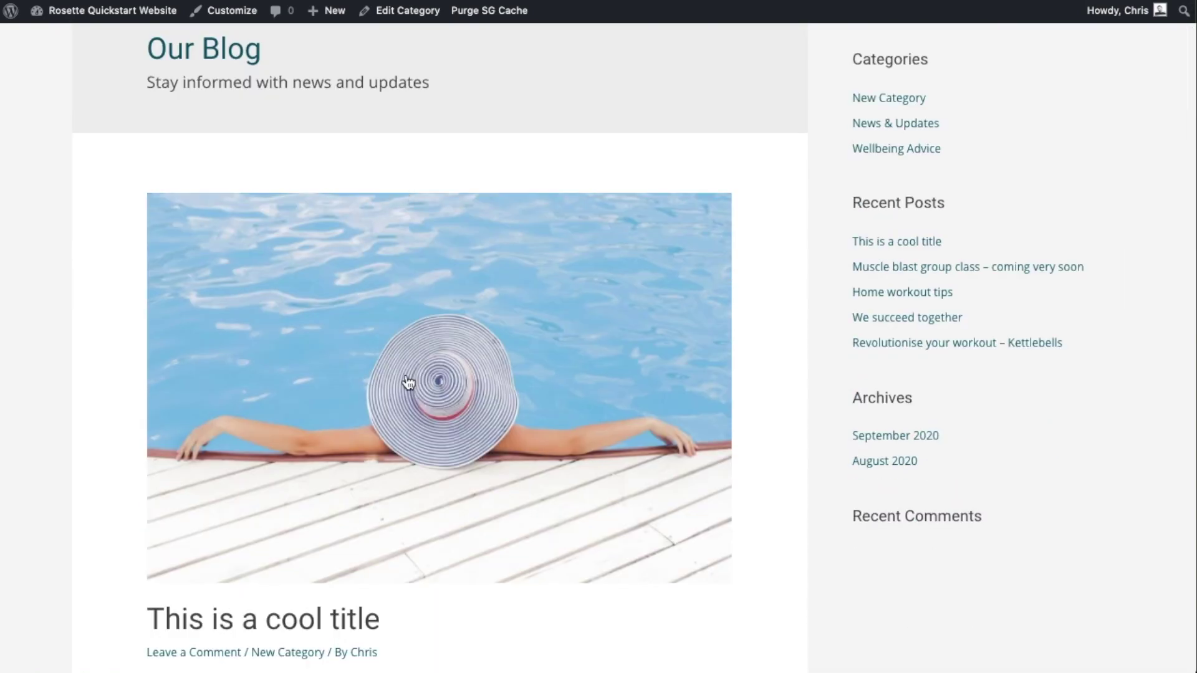
{"action": "scroll", "coordinate": [380, 387], "scroll_direction": "down", "scroll_amount": 5}
{"action": "scroll", "coordinate": [454, 320], "scroll_direction": "up", "scroll_amount": 6}
{"action": "scroll", "coordinate": [459, 328], "scroll_direction": "down", "scroll_amount": 5}
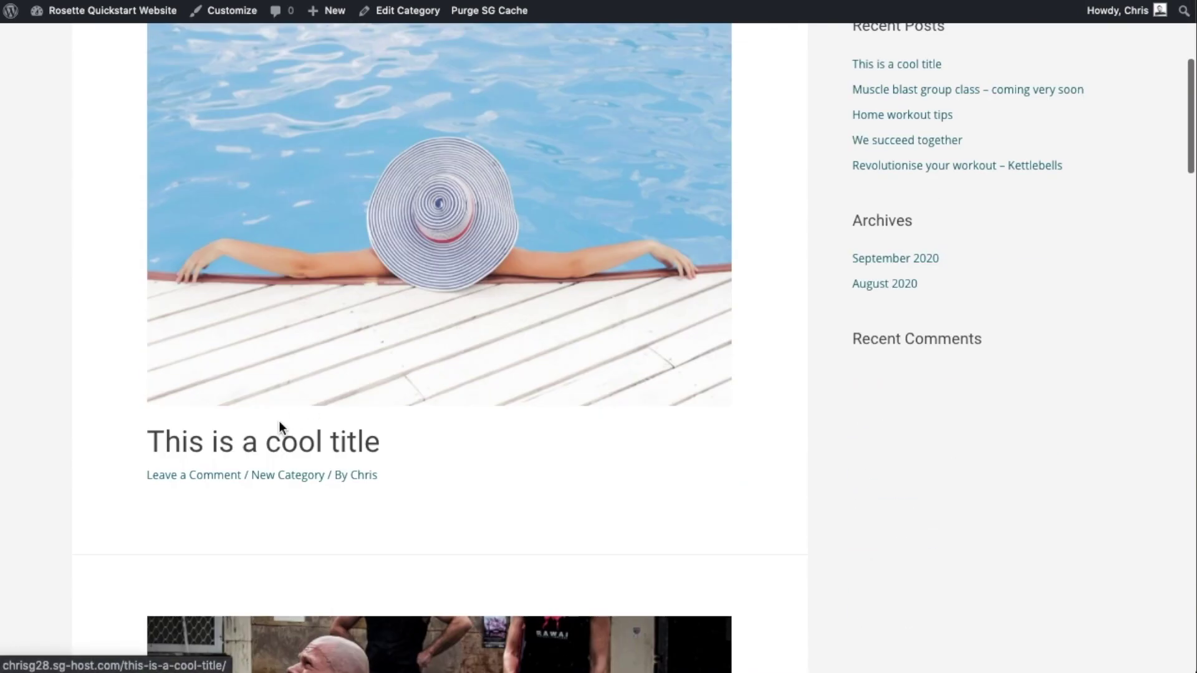
{"action": "scroll", "coordinate": [461, 392], "scroll_direction": "up", "scroll_amount": 2}
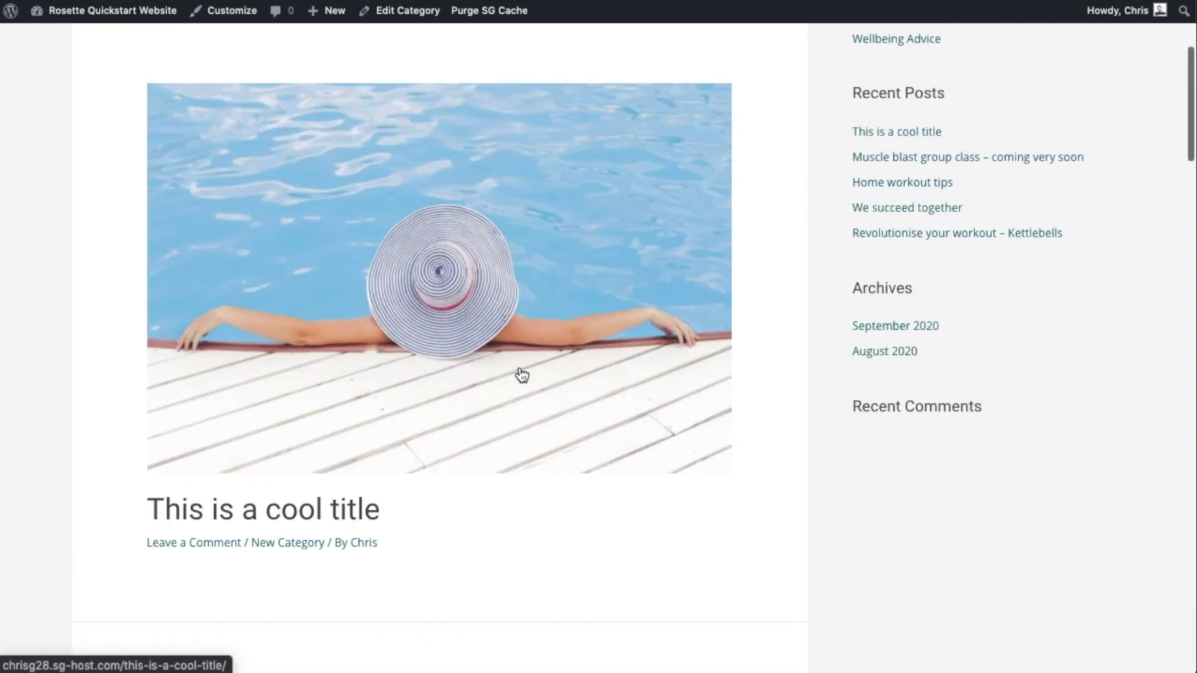
{"action": "scroll", "coordinate": [561, 362], "scroll_direction": "up", "scroll_amount": 3}
{"action": "scroll", "coordinate": [861, 159], "scroll_direction": "up", "scroll_amount": 1}
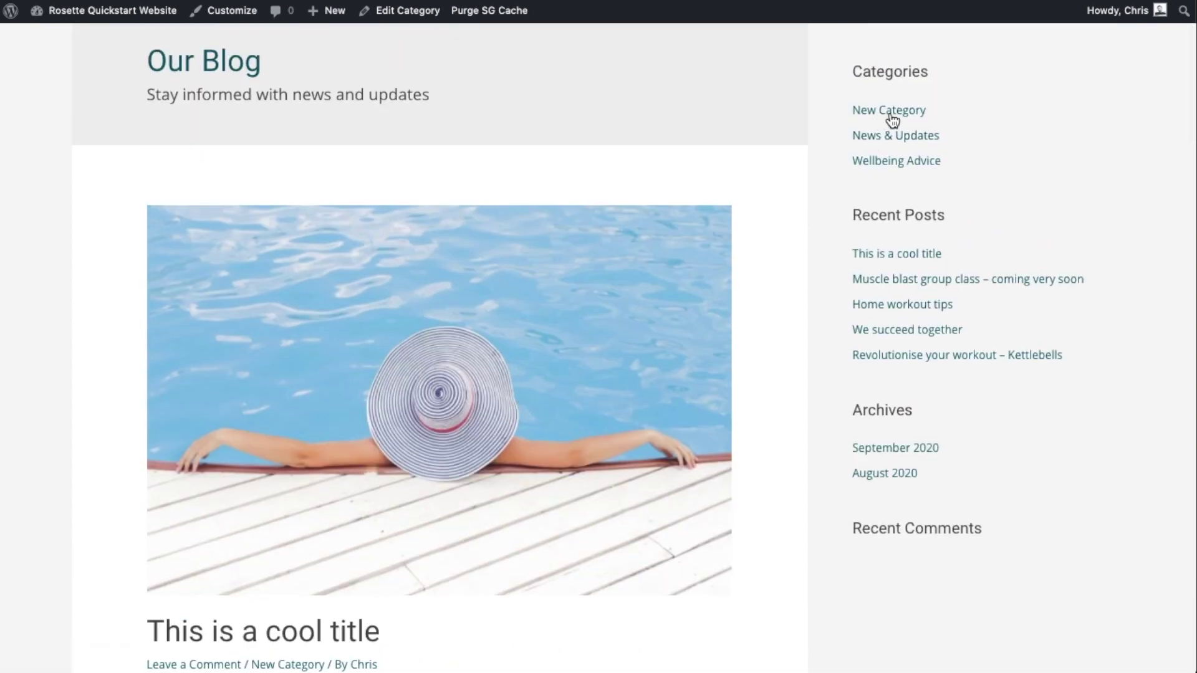
- Open the News & Updates category page from the live blog's category list and look through its posts
{"action": "left_click", "coordinate": [892, 116]}
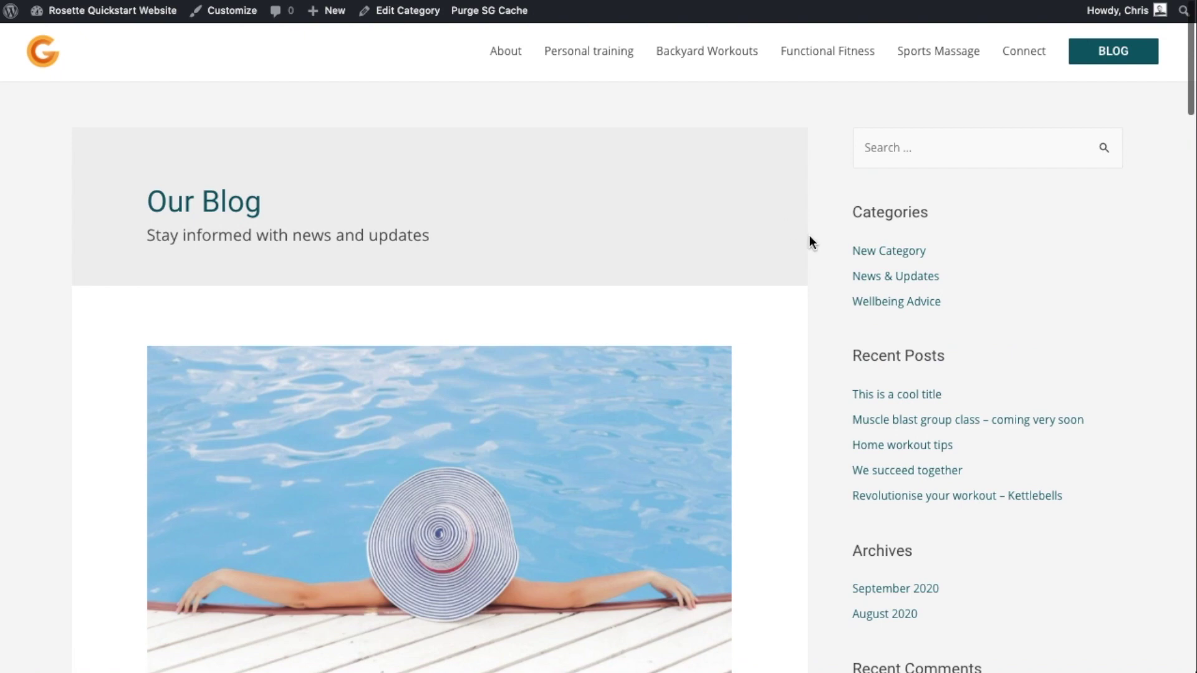
{"action": "left_click", "coordinate": [892, 277]}
{"action": "scroll", "coordinate": [985, 290], "scroll_direction": "down", "scroll_amount": 2}
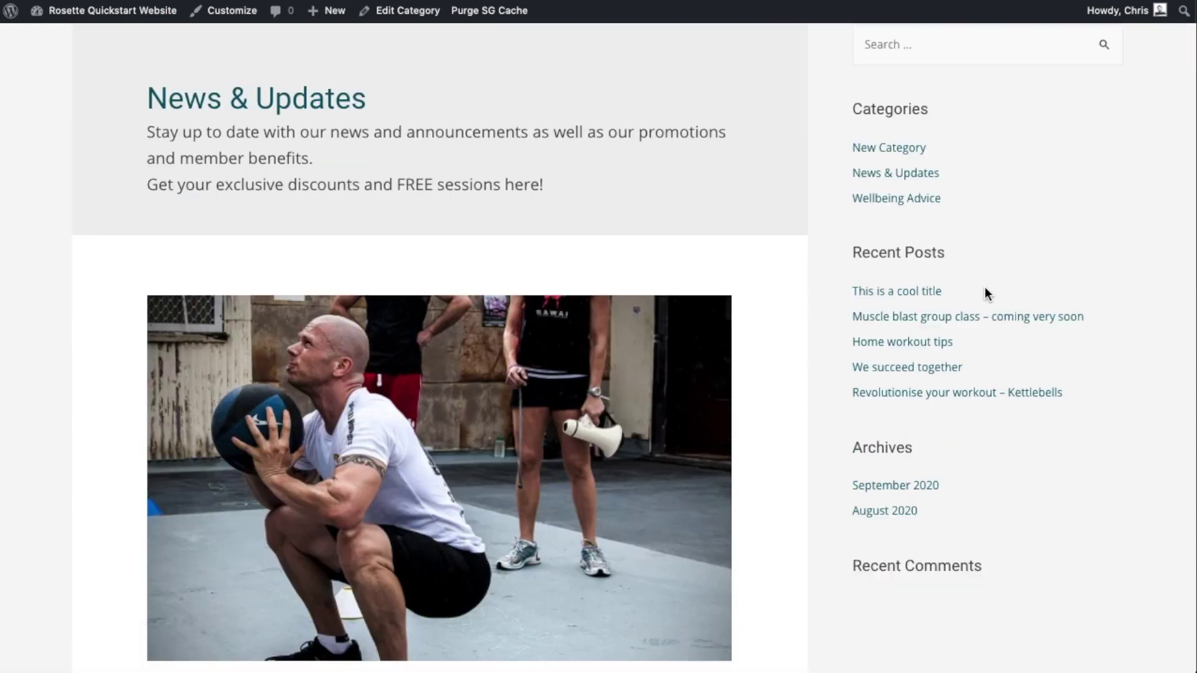
- Finish looking through the News & Updates posts and open the Wellbeing Advice category page to look through its posts
{"action": "scroll", "coordinate": [571, 278], "scroll_direction": "down", "scroll_amount": 8}
{"action": "scroll", "coordinate": [571, 279], "scroll_direction": "up", "scroll_amount": 10}
{"action": "left_click", "coordinate": [907, 303]}
{"action": "scroll", "coordinate": [739, 317], "scroll_direction": "down", "scroll_amount": 10}
{"action": "scroll", "coordinate": [730, 316], "scroll_direction": "down", "scroll_amount": 10}
{"action": "scroll", "coordinate": [730, 316], "scroll_direction": "up", "scroll_amount": 15}
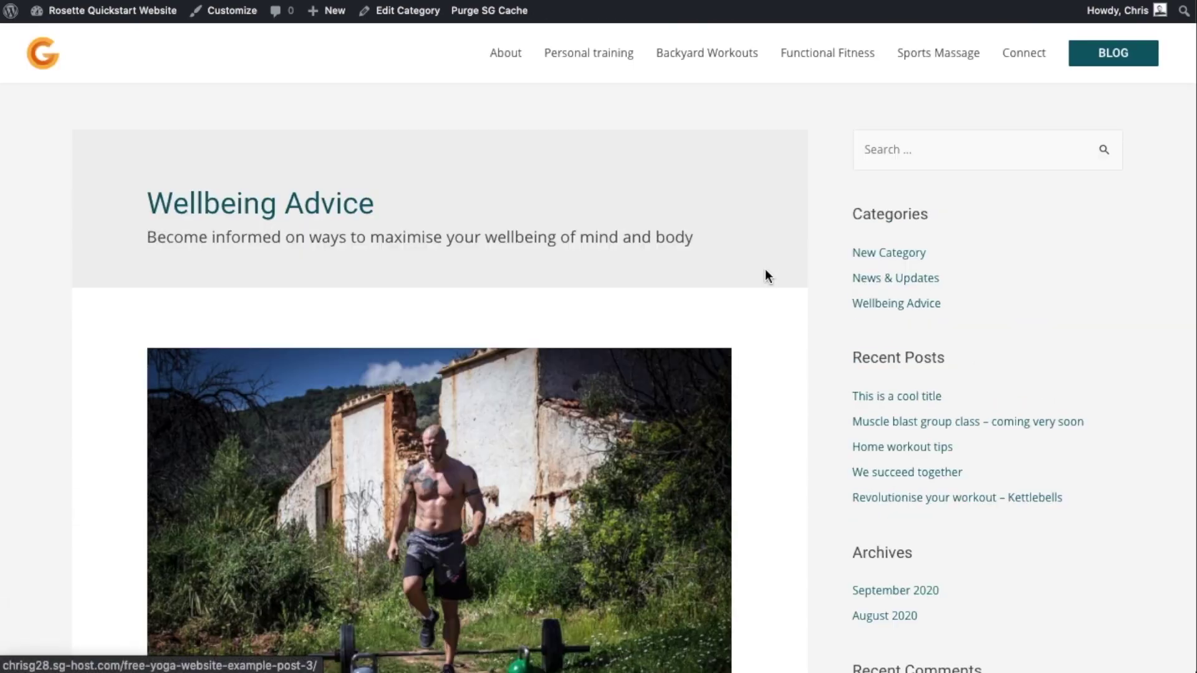
- Open the New Category page from the blog's category list and look at its description and post
{"action": "left_click", "coordinate": [890, 254]}
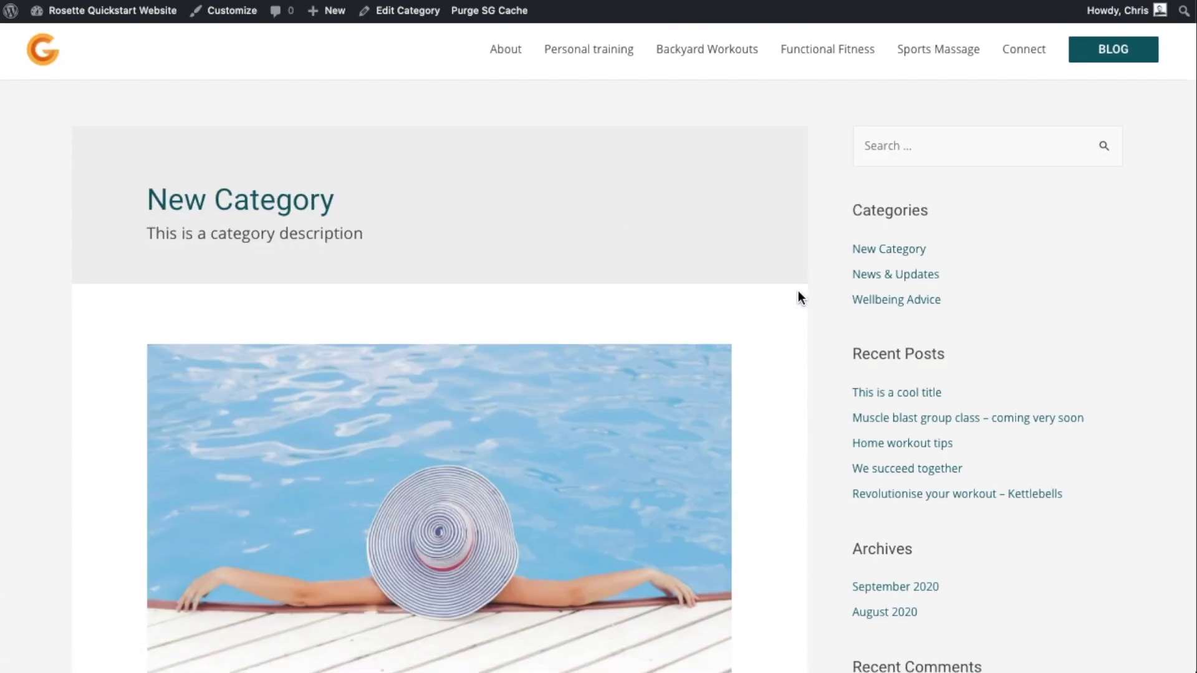
{"action": "scroll", "coordinate": [799, 298], "scroll_direction": "down", "scroll_amount": 5}
{"action": "scroll", "coordinate": [791, 296], "scroll_direction": "up", "scroll_amount": 4}
- Open the September 2020 and August 2020 archive pages and look at the posts from each month
{"action": "left_click", "coordinate": [872, 499]}
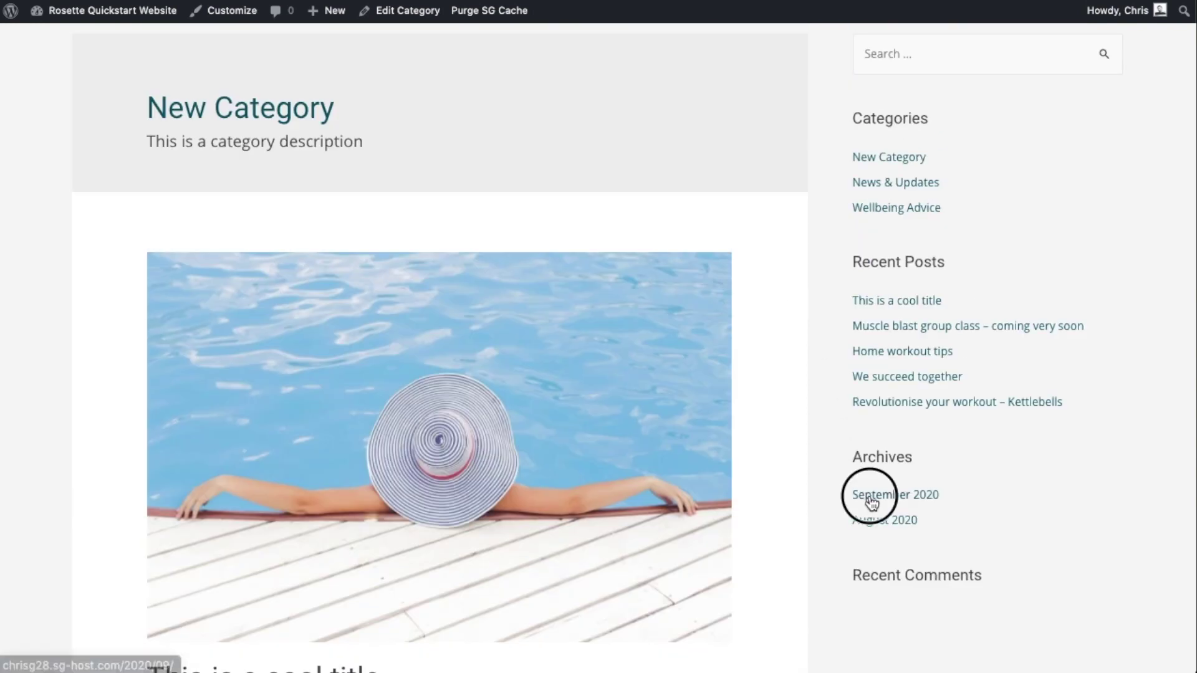
{"action": "scroll", "coordinate": [805, 452], "scroll_direction": "down", "scroll_amount": 5}
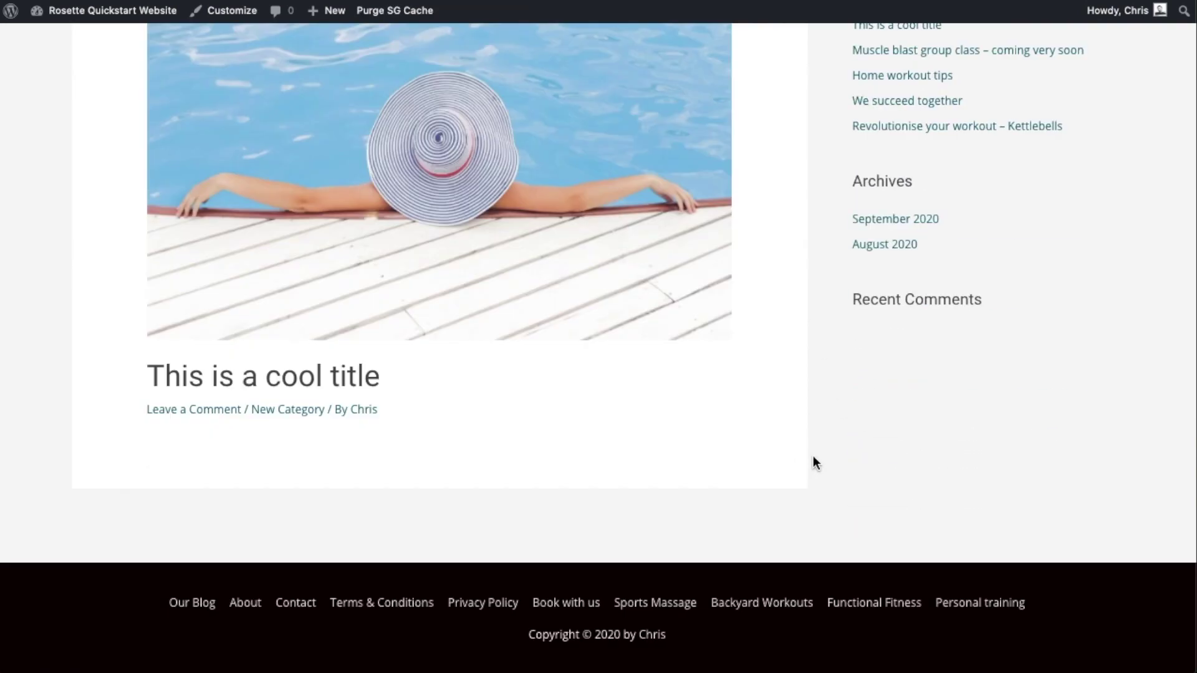
{"action": "left_click", "coordinate": [869, 246]}
{"action": "scroll", "coordinate": [803, 242], "scroll_direction": "up", "scroll_amount": 2}
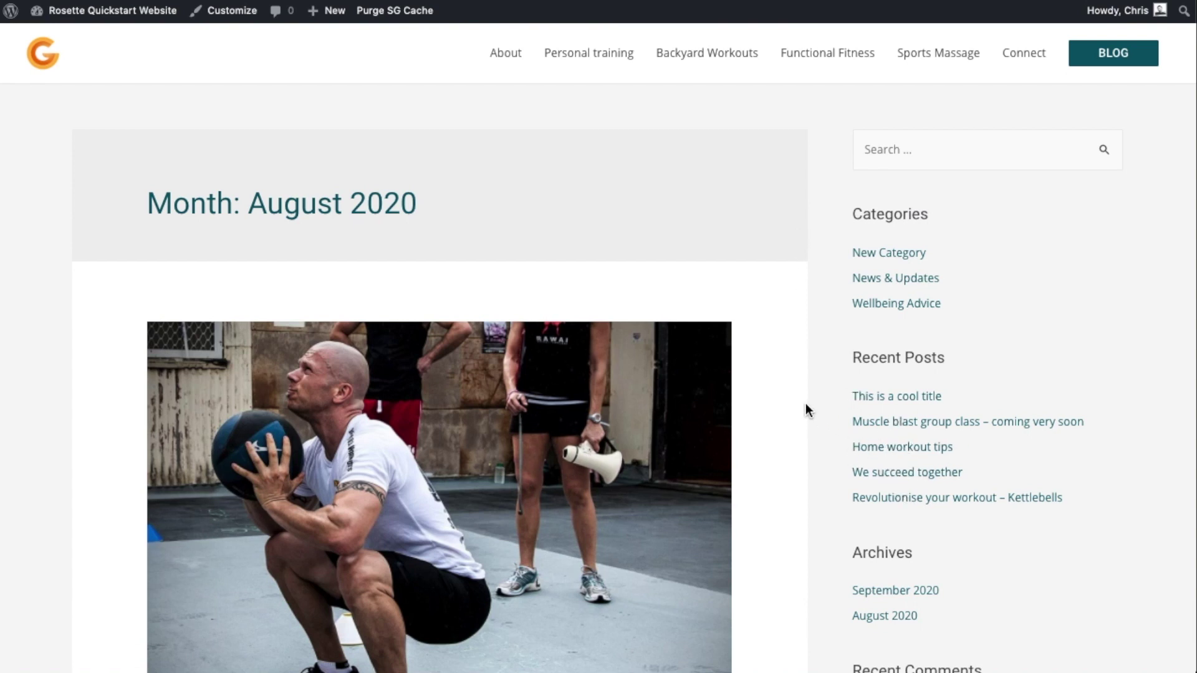
- Return to the main blog page and examine the entry for the new post
{"action": "left_click", "coordinate": [1117, 58]}
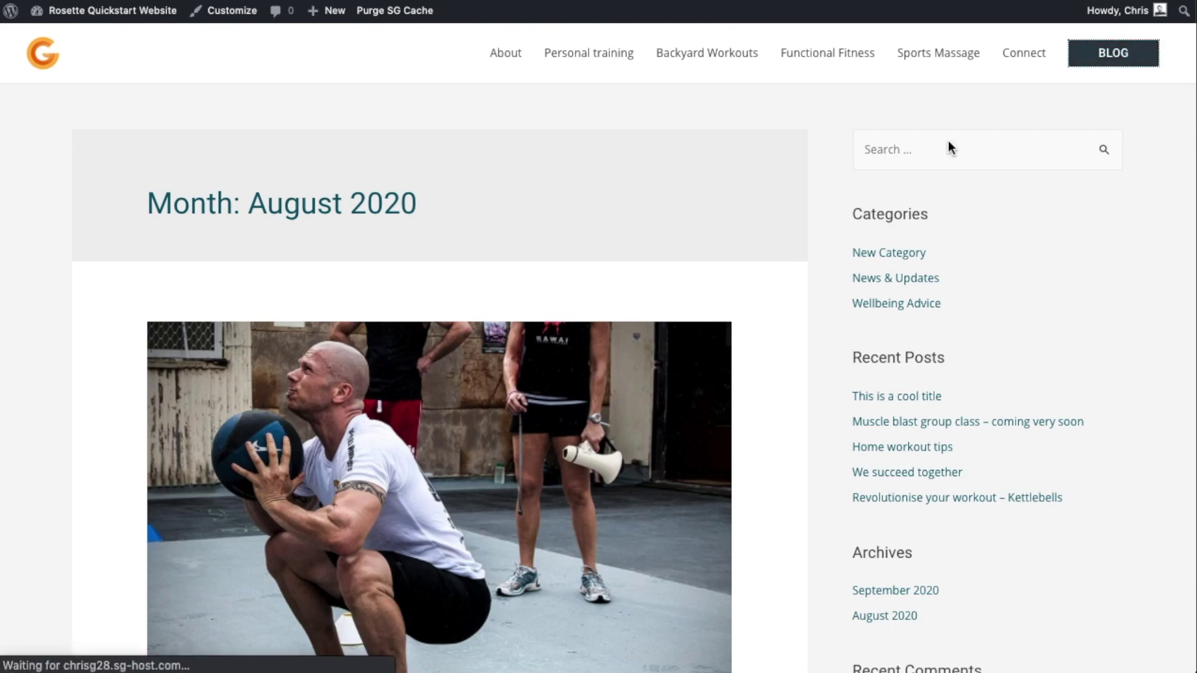
{"action": "scroll", "coordinate": [245, 226], "scroll_direction": "down", "scroll_amount": 5}
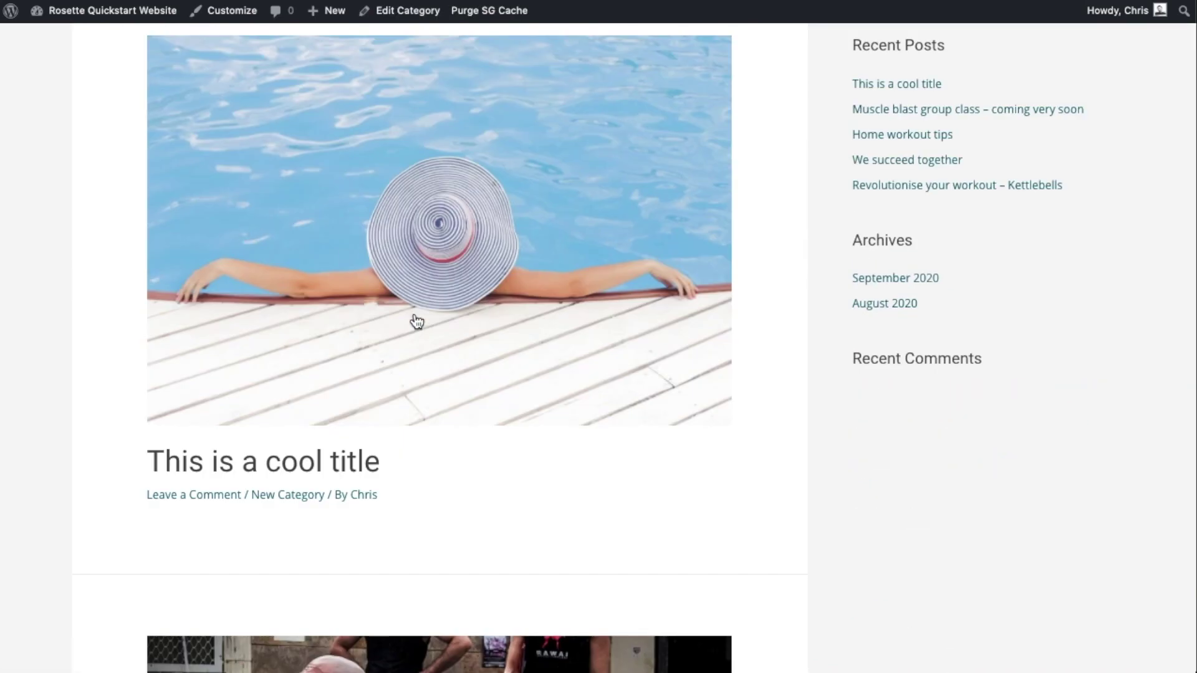
{"action": "scroll", "coordinate": [419, 411], "scroll_direction": "up", "scroll_amount": 5}
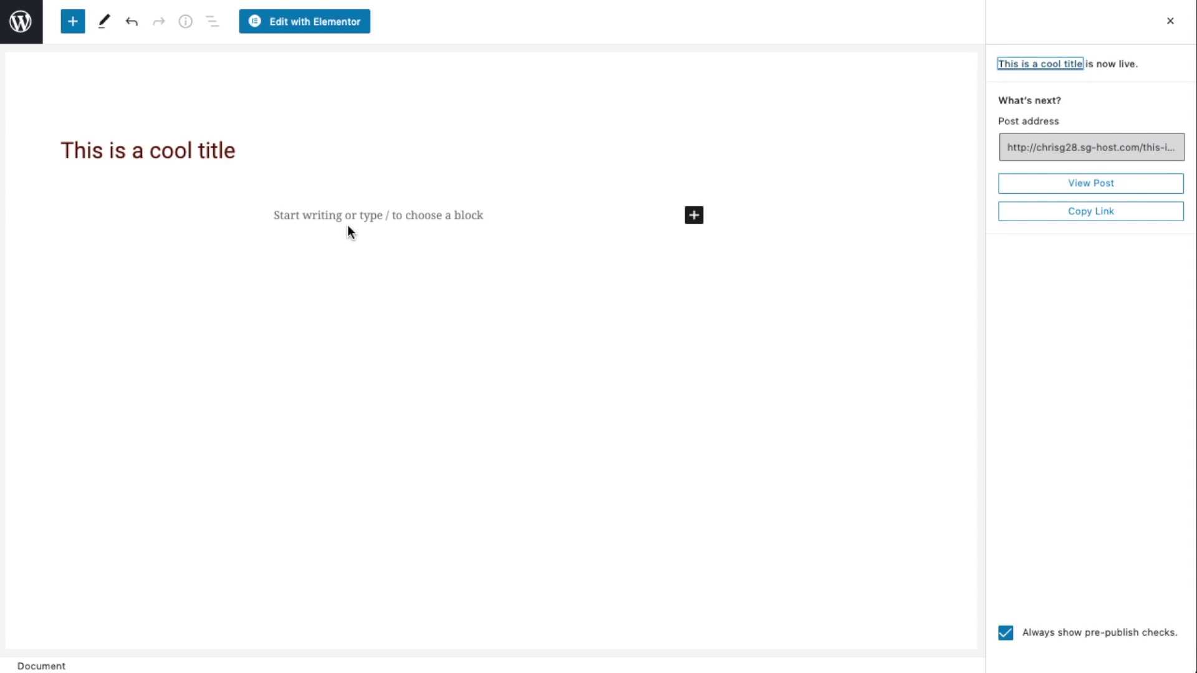
- Open the "This is a cool title" post in Elementor and add a single-column section below the post title
{"action": "left_click", "coordinate": [308, 21]}
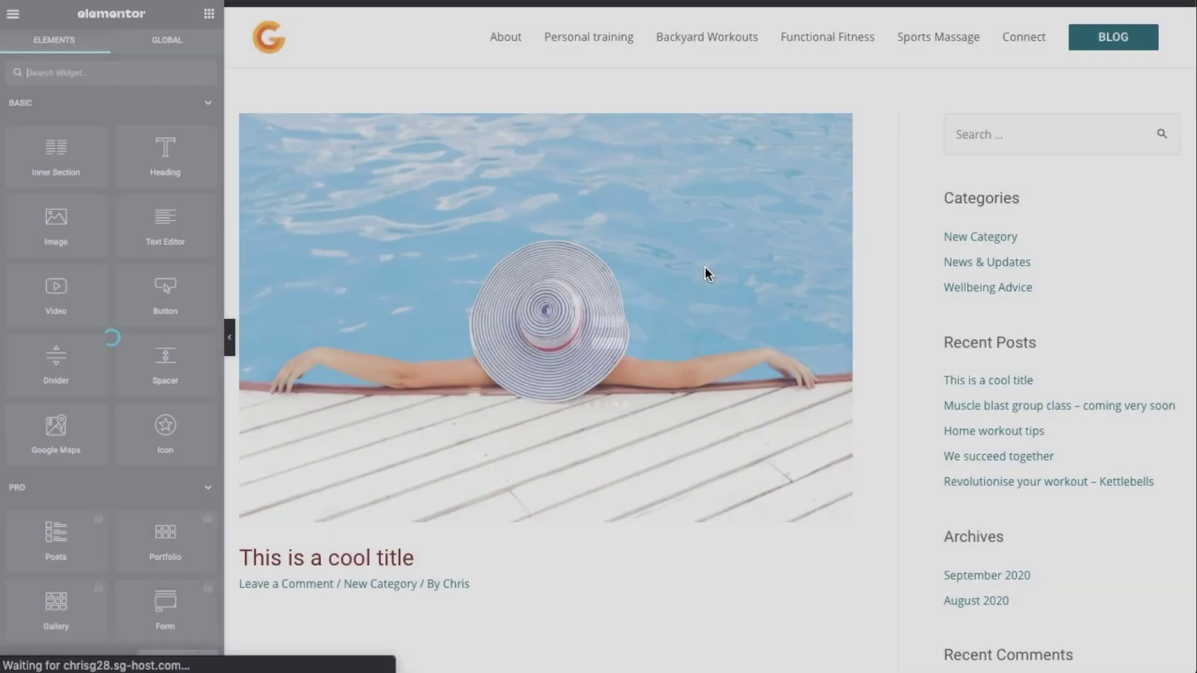
{"action": "scroll", "coordinate": [673, 281], "scroll_direction": "down", "scroll_amount": 4}
{"action": "scroll", "coordinate": [659, 285], "scroll_direction": "down", "scroll_amount": 1}
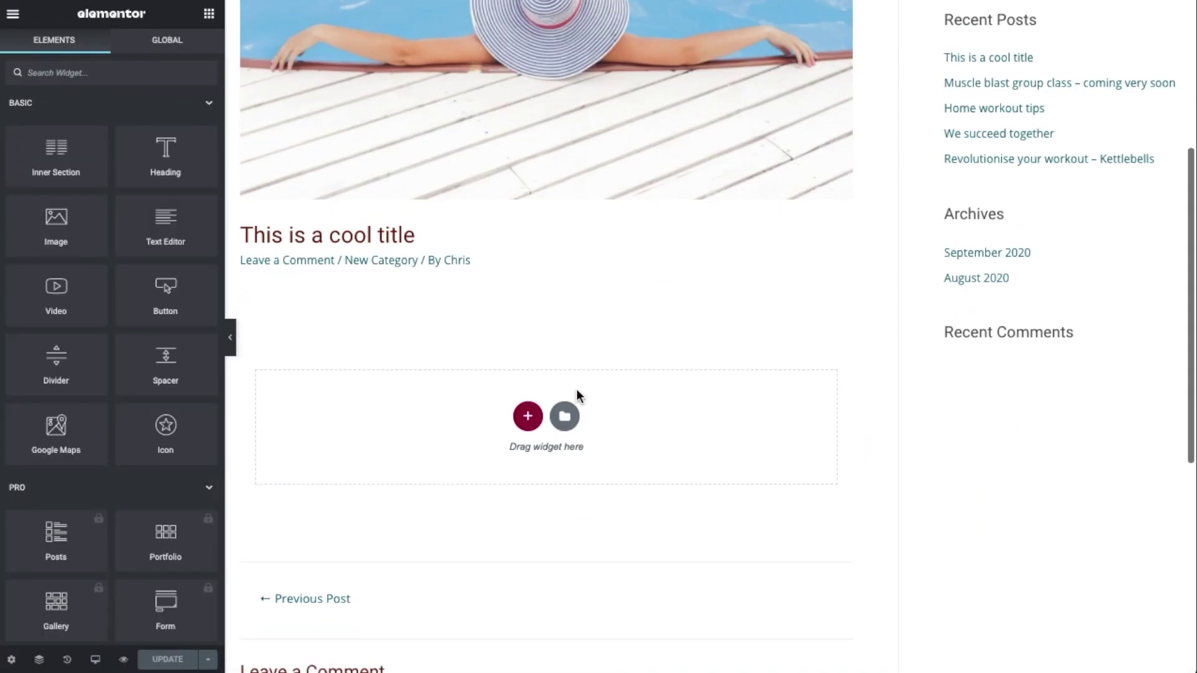
{"action": "left_click", "coordinate": [530, 417]}
{"action": "left_click", "coordinate": [337, 455]}
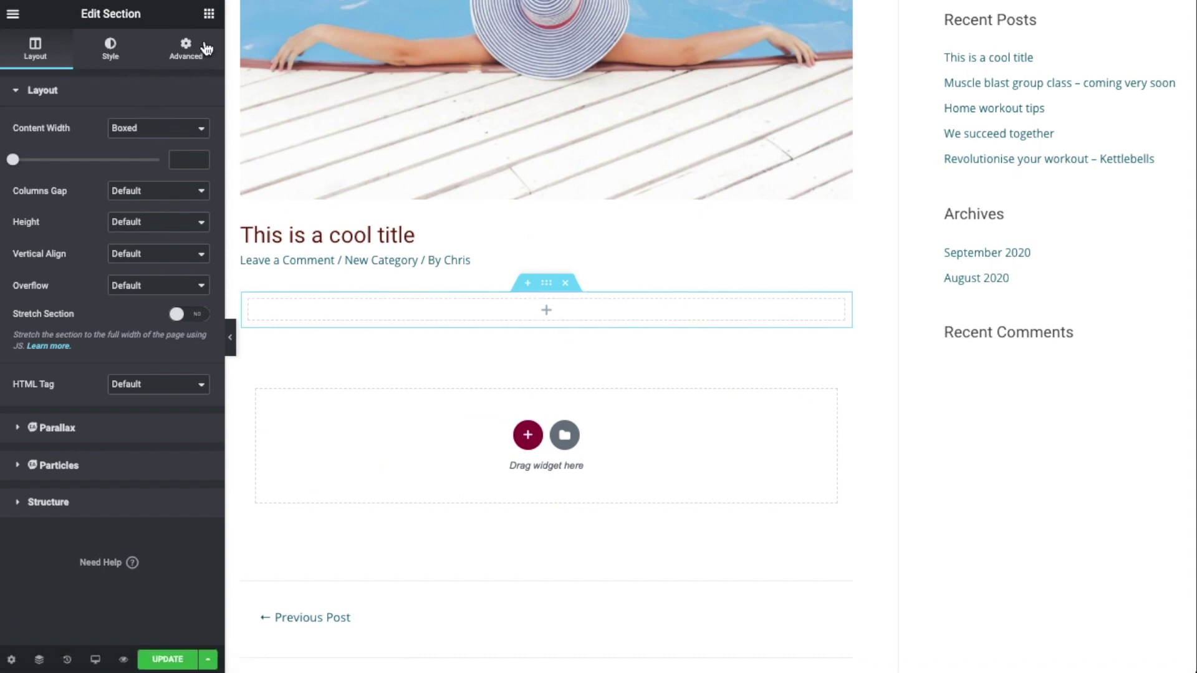
- Add a Heading widget to the new section and set its HTML tag to H4
{"action": "left_click", "coordinate": [209, 13]}
{"action": "left_click_drag", "start_coordinate": [165, 161], "coordinate": [447, 312]}
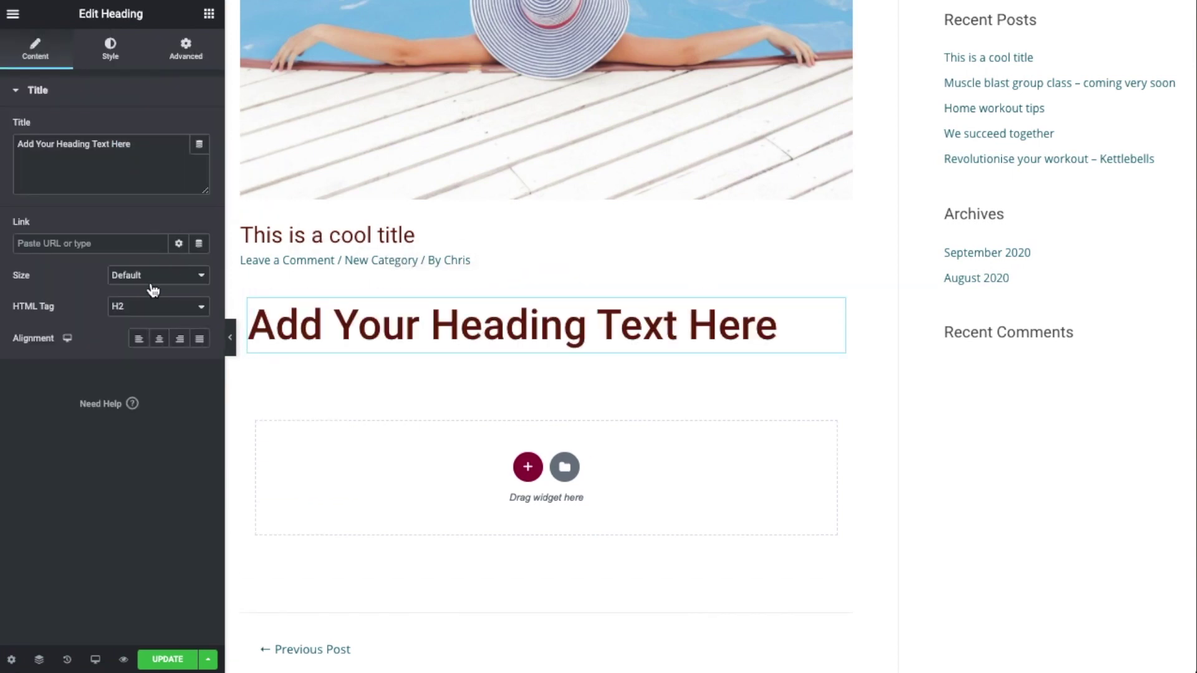
{"action": "left_click", "coordinate": [147, 313]}
{"action": "left_click", "coordinate": [149, 330]}
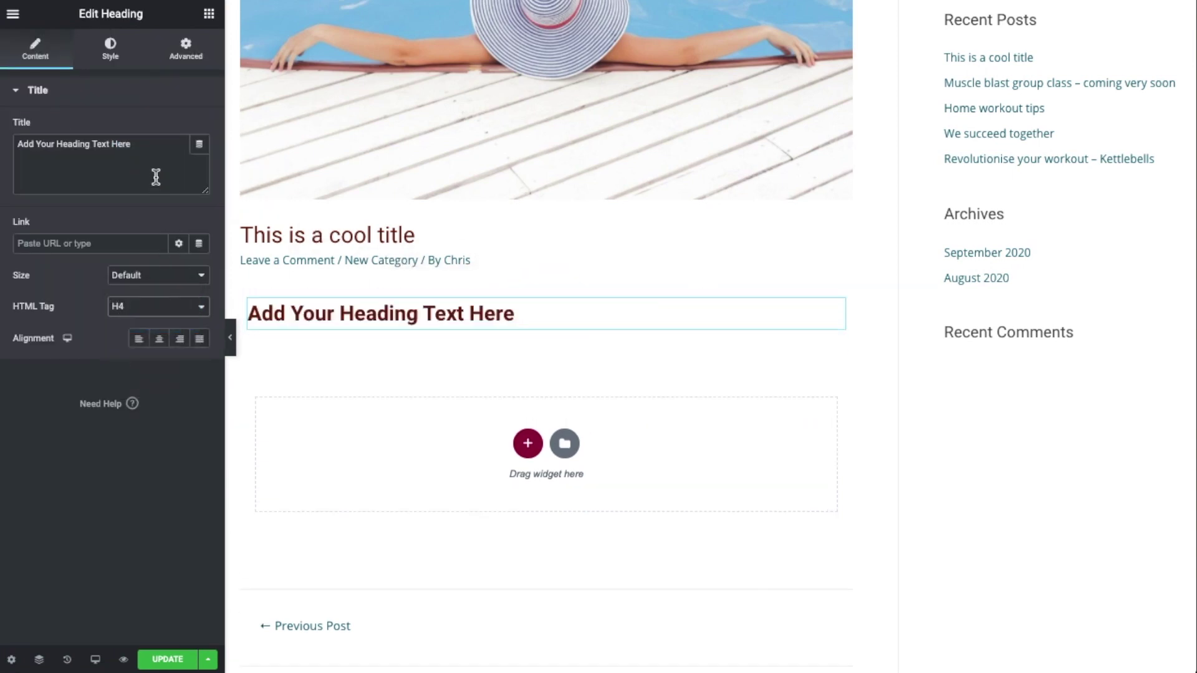
- Set the heading's text color to the green global color
{"action": "left_click", "coordinate": [108, 65]}
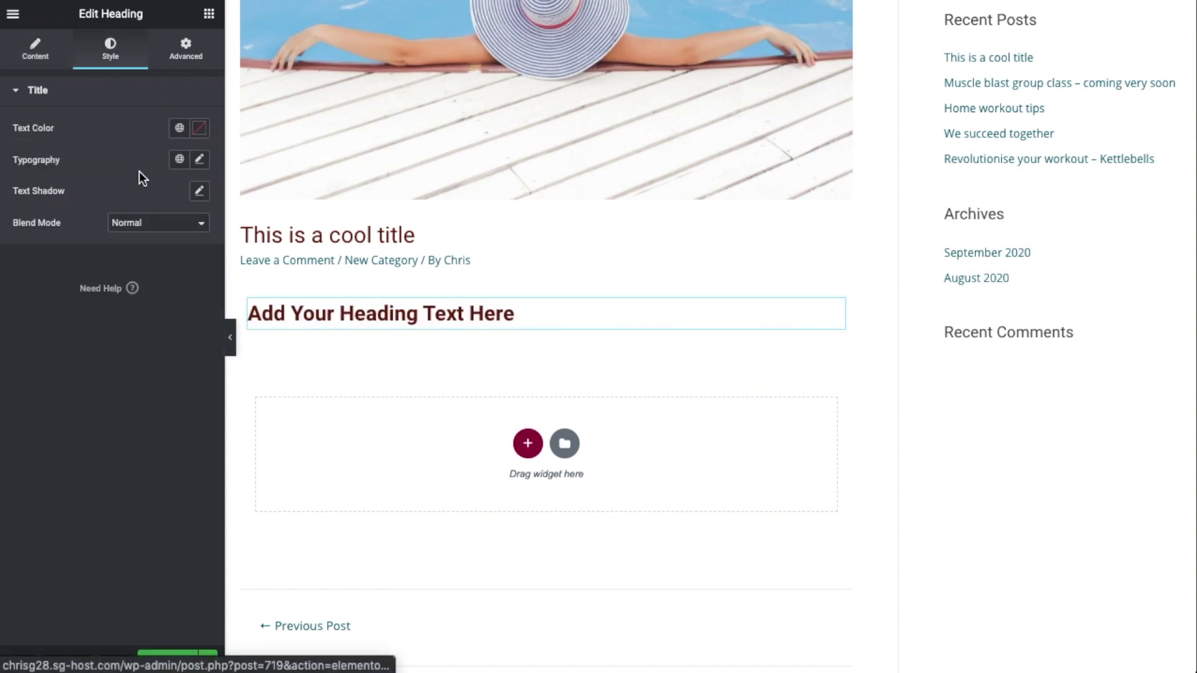
{"action": "left_click", "coordinate": [177, 129]}
{"action": "left_click", "coordinate": [69, 197]}
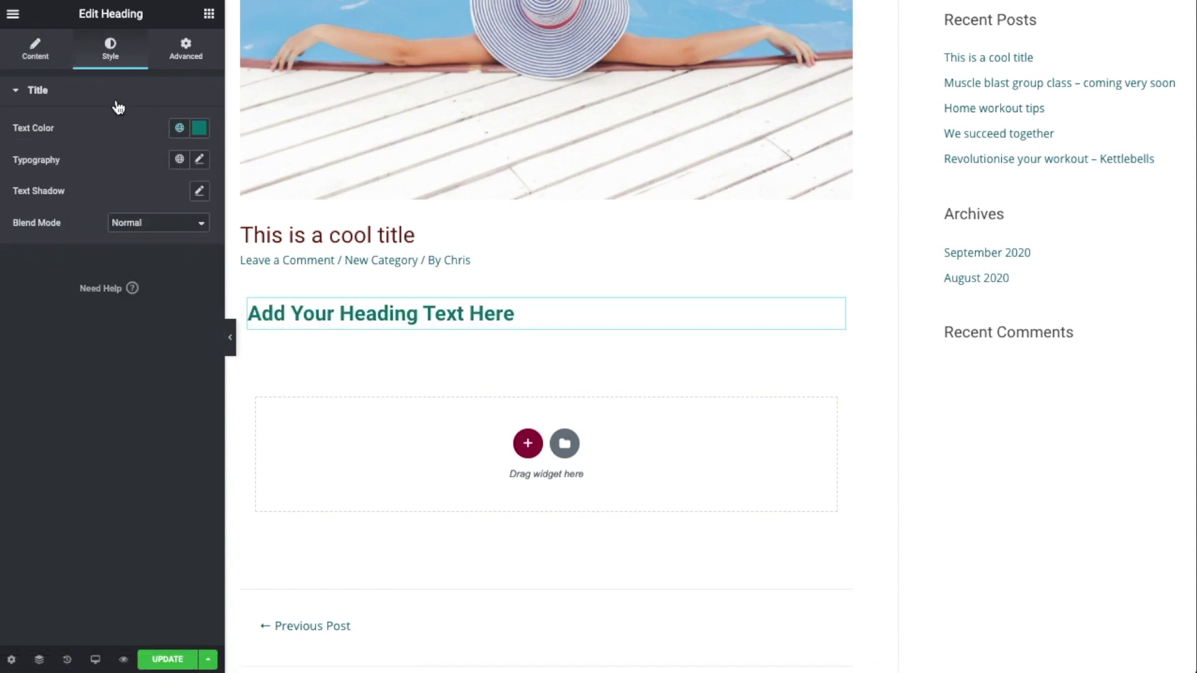
- Add a Text Editor widget with its placeholder paragraph below the heading
{"action": "left_click", "coordinate": [208, 13]}
{"action": "left_click_drag", "start_coordinate": [160, 222], "coordinate": [428, 344]}
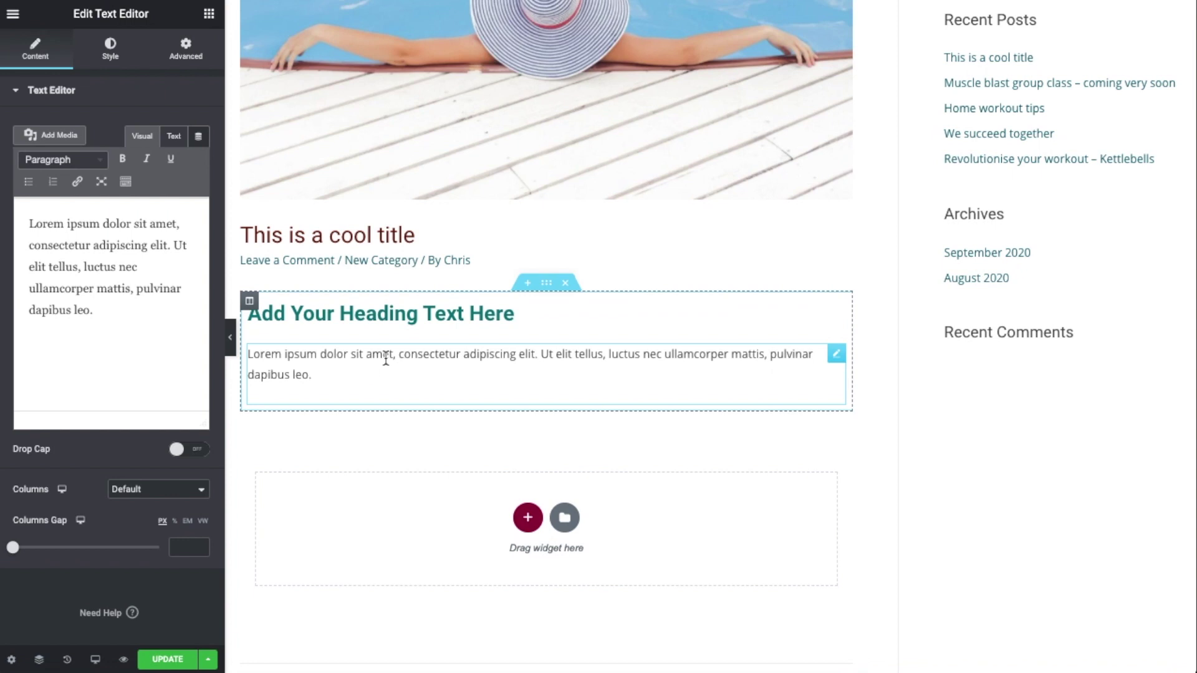
{"action": "scroll", "coordinate": [424, 362], "scroll_direction": "down", "scroll_amount": 1}
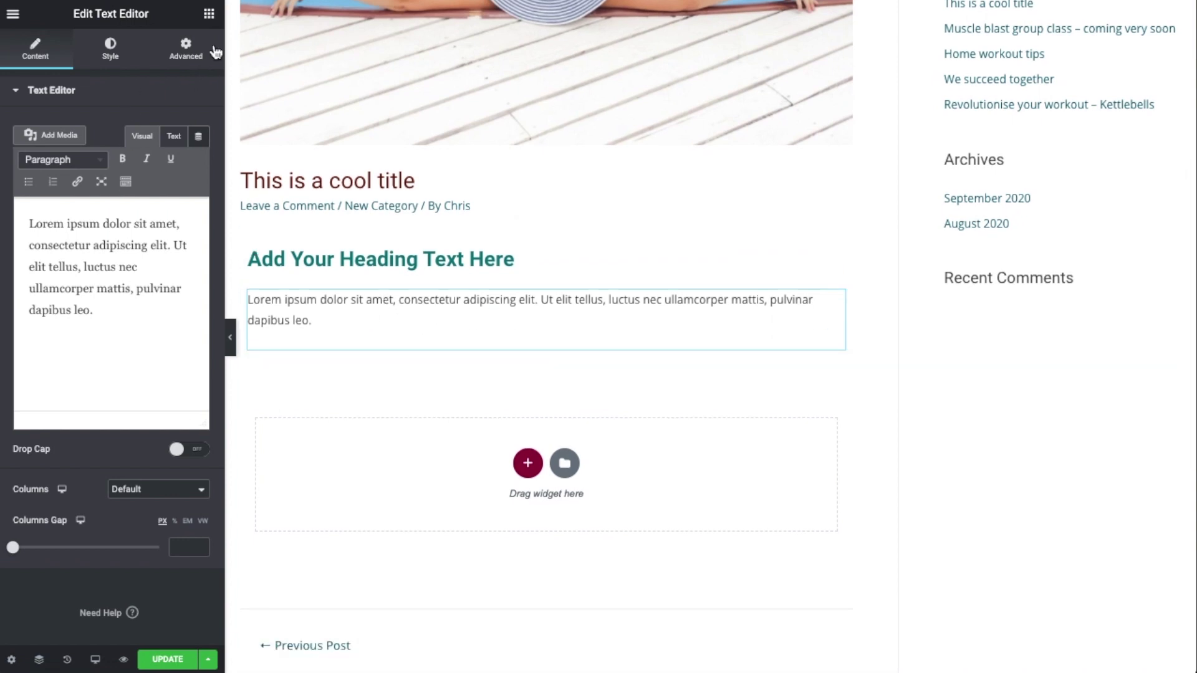
- Add a Video widget below the text paragraph and look over the placeholder video and its options
{"action": "left_click", "coordinate": [209, 13]}
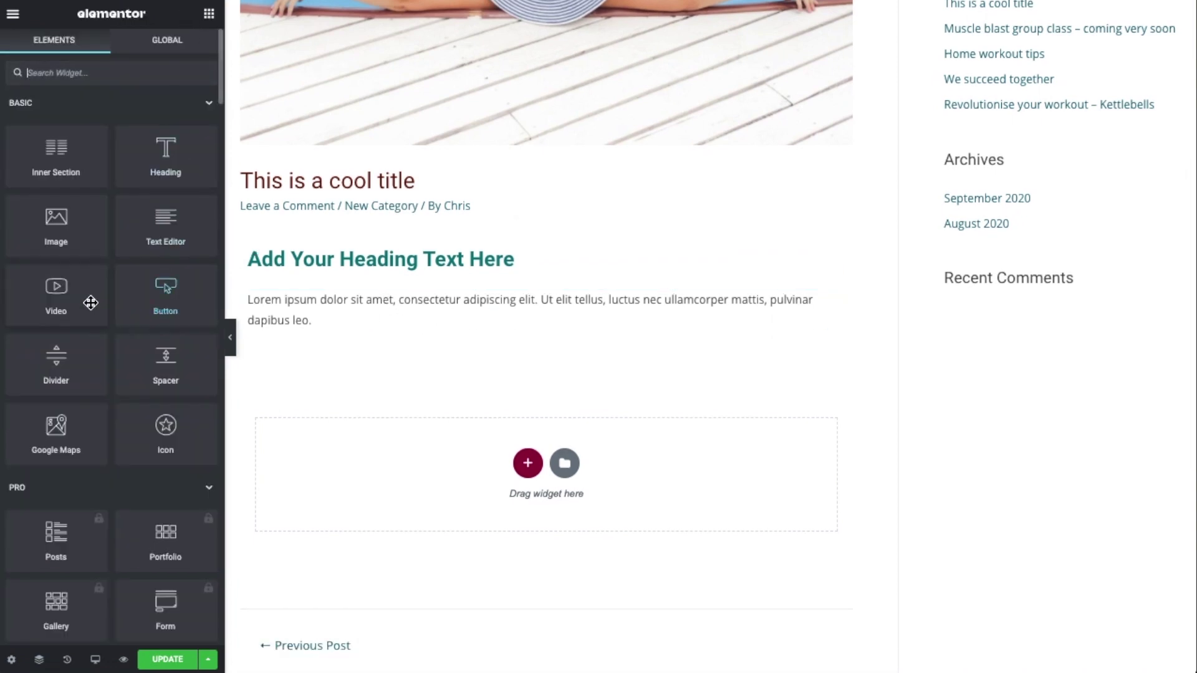
{"action": "left_click_drag", "start_coordinate": [76, 299], "coordinate": [404, 342]}
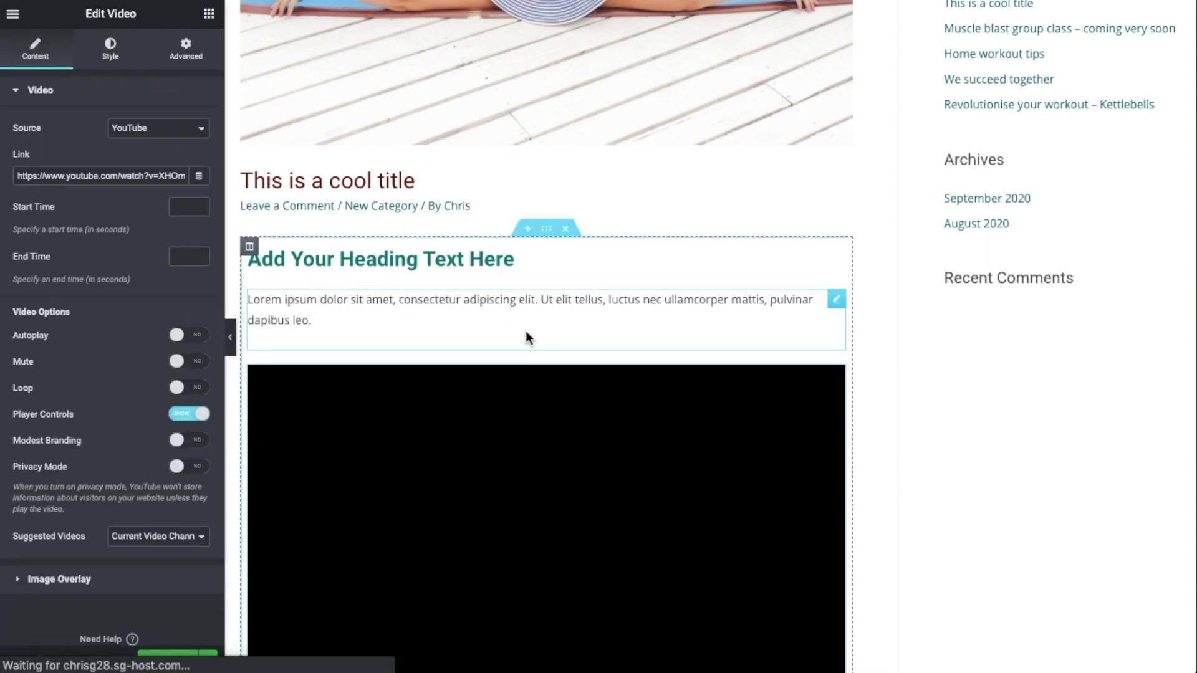
{"action": "scroll", "coordinate": [590, 323], "scroll_direction": "down", "scroll_amount": 5}
{"action": "scroll", "coordinate": [569, 319], "scroll_direction": "up", "scroll_amount": 1}
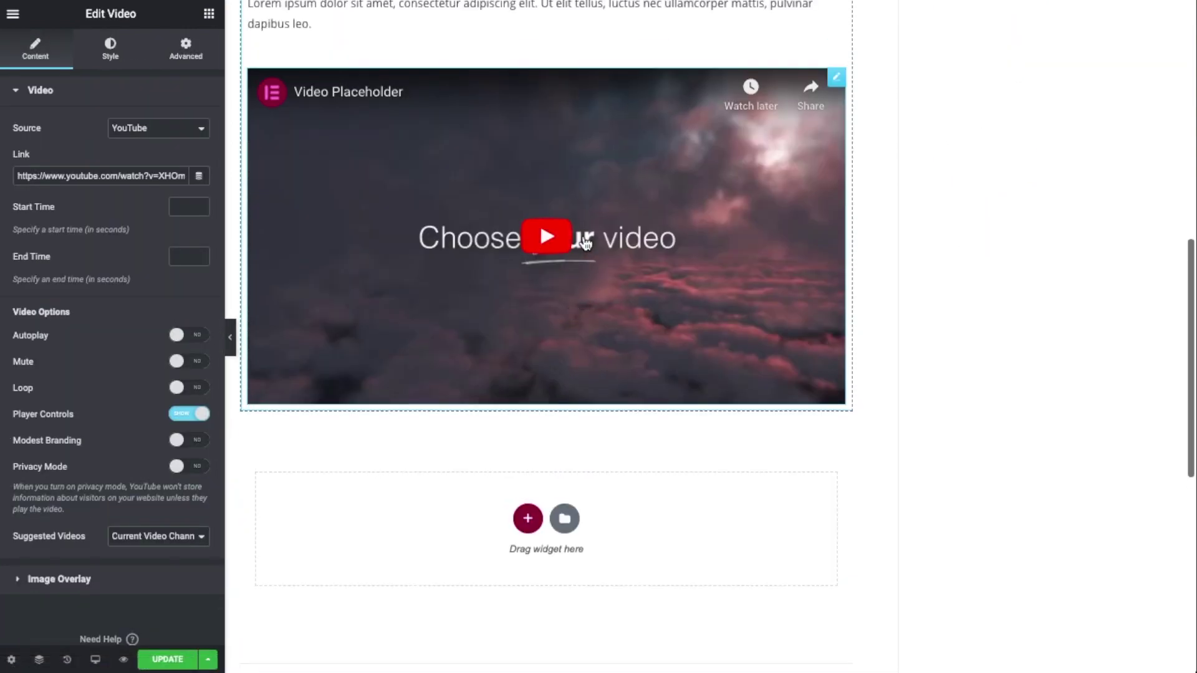
{"action": "scroll", "coordinate": [426, 196], "scroll_direction": "up", "scroll_amount": 1}
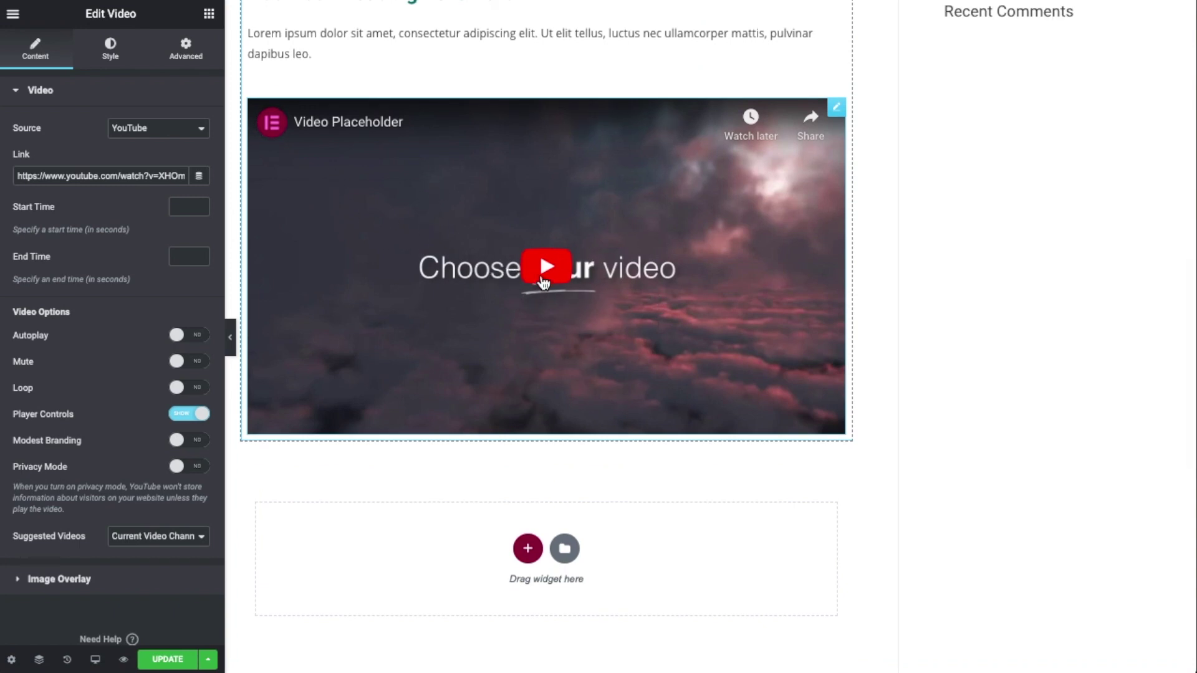
{"action": "scroll", "coordinate": [550, 241], "scroll_direction": "up", "scroll_amount": 2}
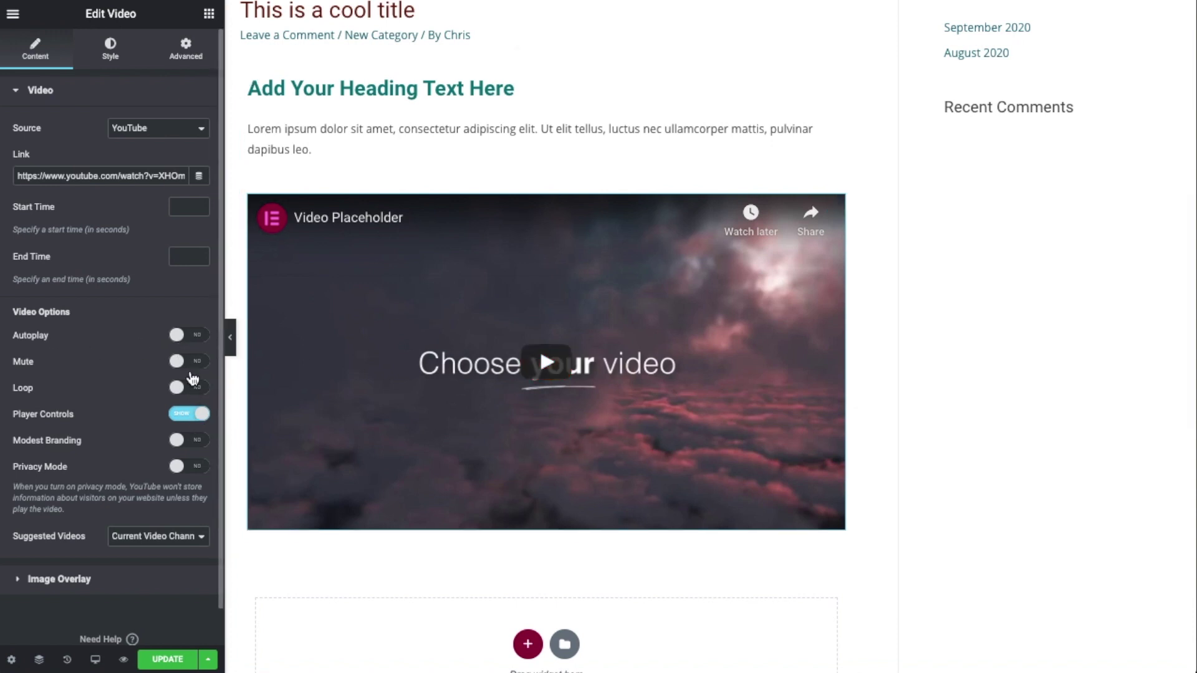
{"action": "scroll", "coordinate": [642, 352], "scroll_direction": "down", "scroll_amount": 2}
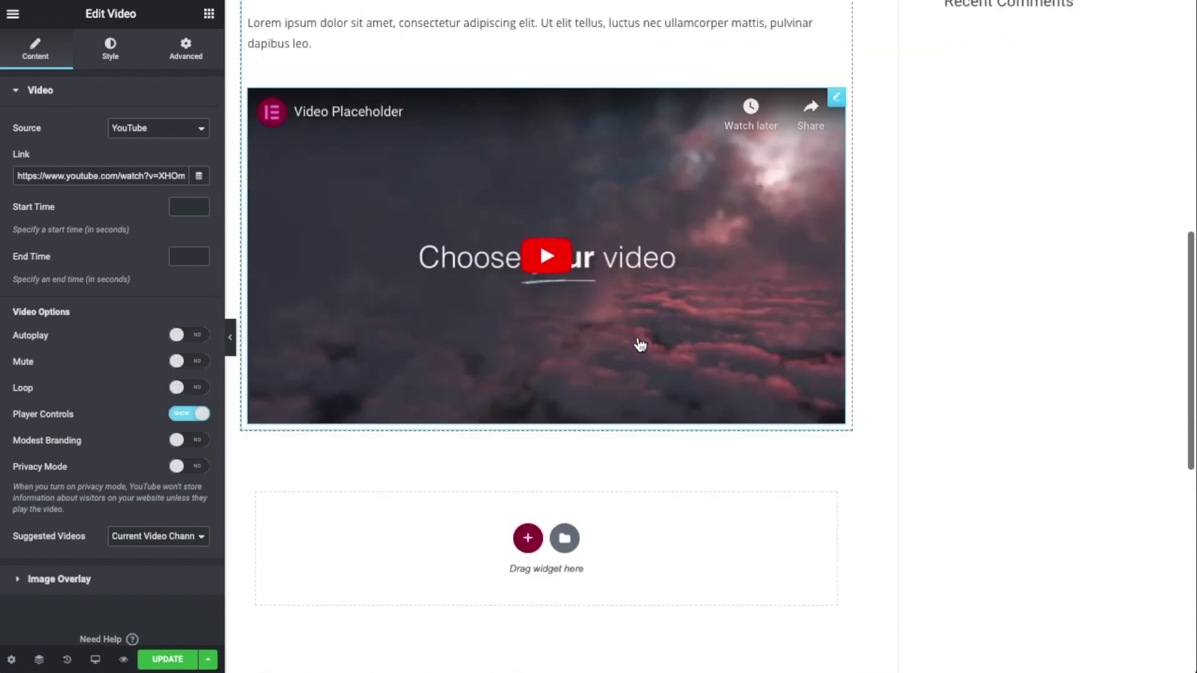
- Add a Button widget below the video, review the post's layout and update the post
{"action": "left_click", "coordinate": [211, 18]}
{"action": "left_click_drag", "start_coordinate": [164, 292], "coordinate": [520, 421]}
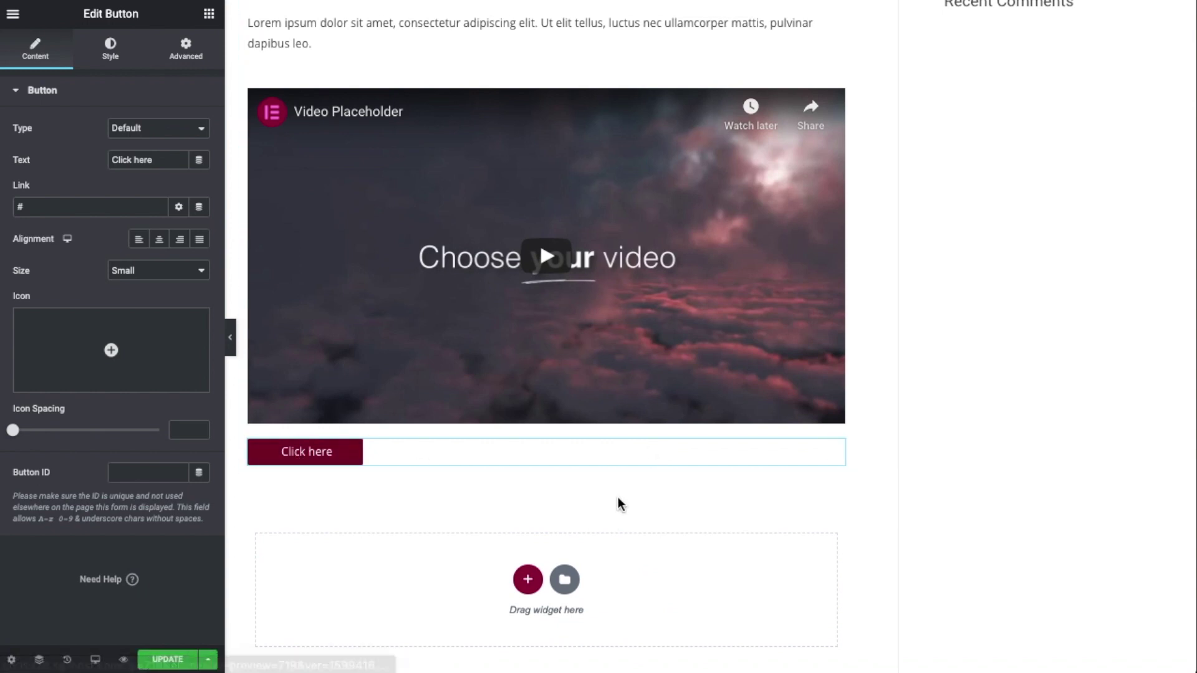
{"action": "scroll", "coordinate": [618, 492], "scroll_direction": "up", "scroll_amount": 1}
{"action": "scroll", "coordinate": [623, 477], "scroll_direction": "up", "scroll_amount": 10}
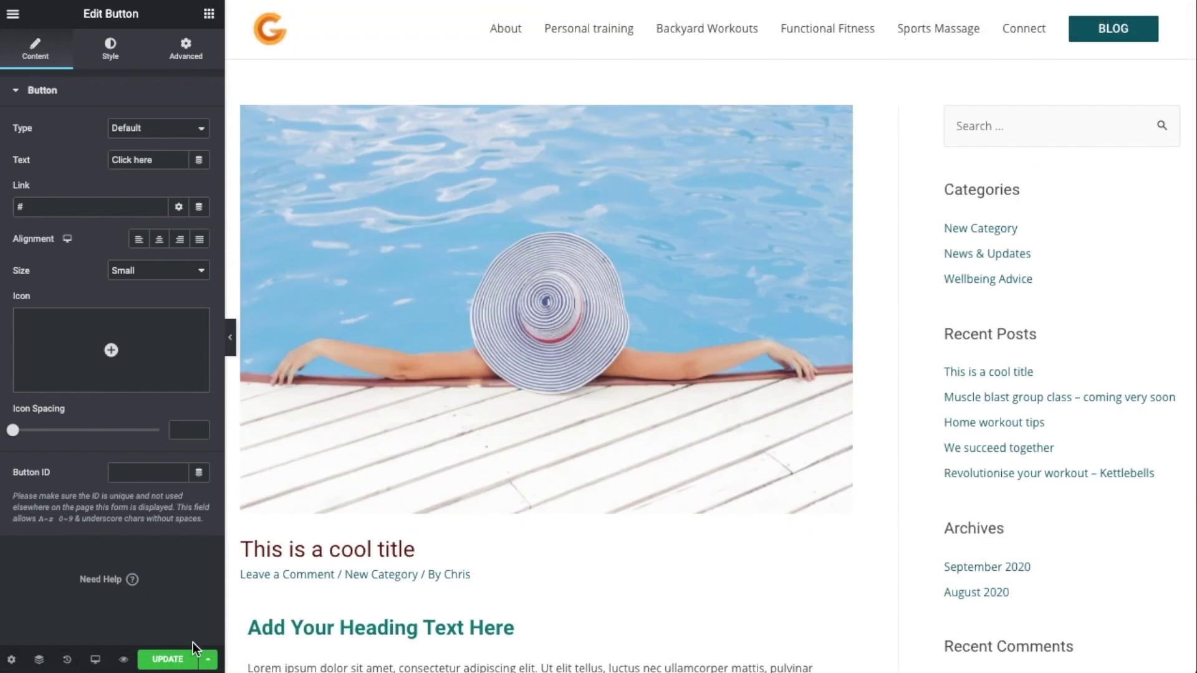
{"action": "scroll", "coordinate": [593, 440], "scroll_direction": "down", "scroll_amount": 10}
{"action": "scroll", "coordinate": [587, 437], "scroll_direction": "up", "scroll_amount": 10}
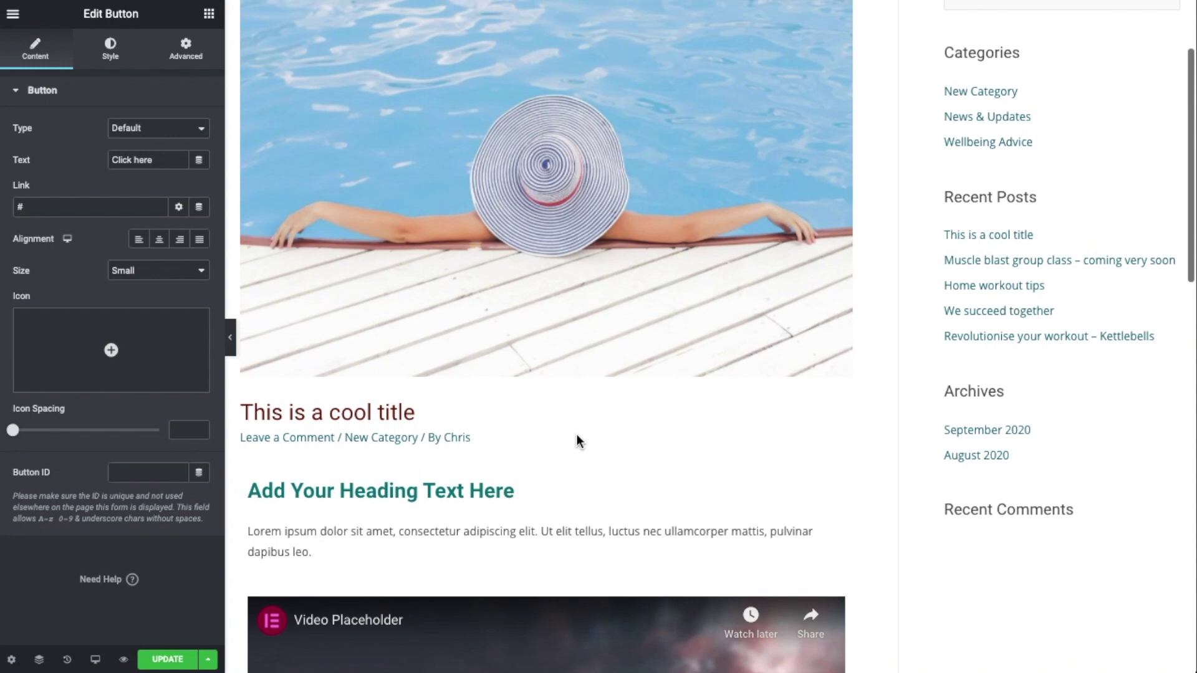
{"action": "left_click", "coordinate": [166, 659]}
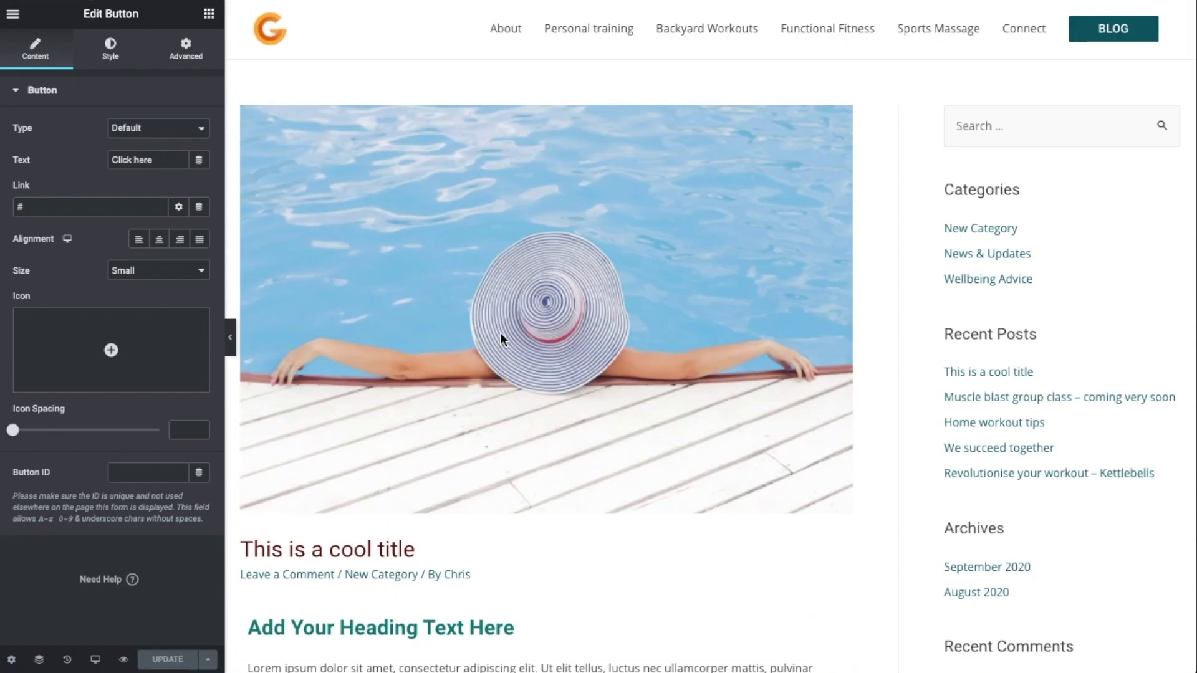
- Preview the post, look through its content, and test the embedded video by playing and pausing it
{"action": "left_click", "coordinate": [122, 661]}
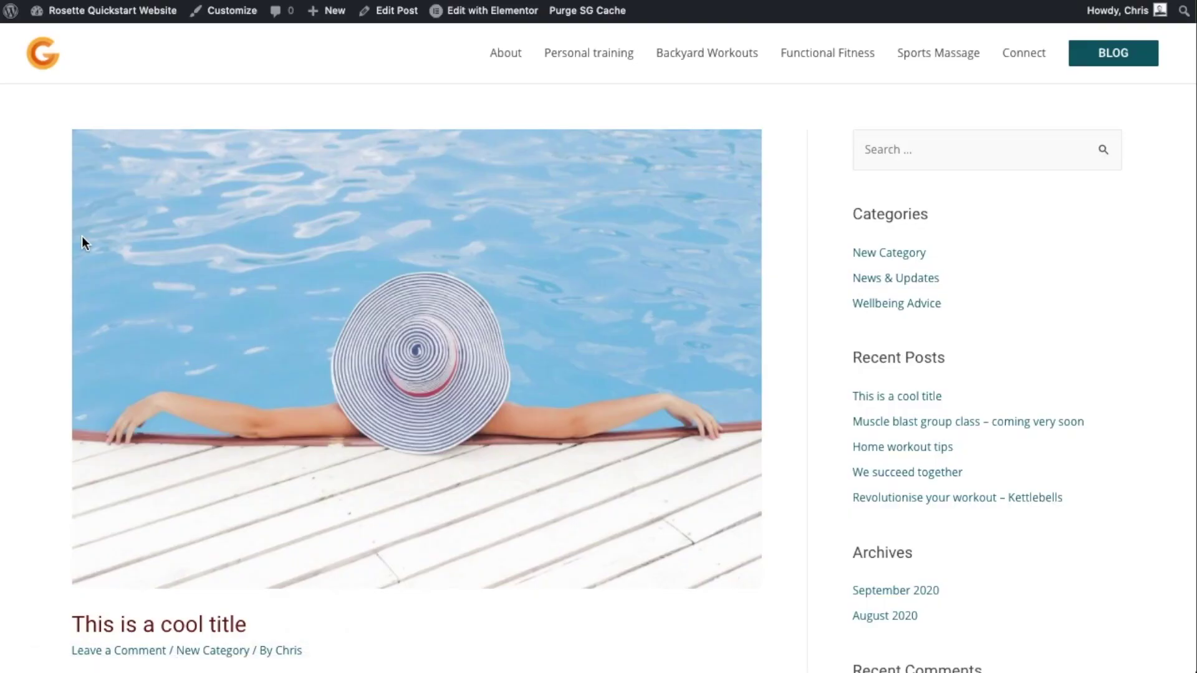
{"action": "scroll", "coordinate": [81, 239], "scroll_direction": "down", "scroll_amount": 10}
{"action": "scroll", "coordinate": [84, 242], "scroll_direction": "down", "scroll_amount": 5}
{"action": "scroll", "coordinate": [80, 241], "scroll_direction": "up", "scroll_amount": 5}
{"action": "left_click", "coordinate": [427, 373]}
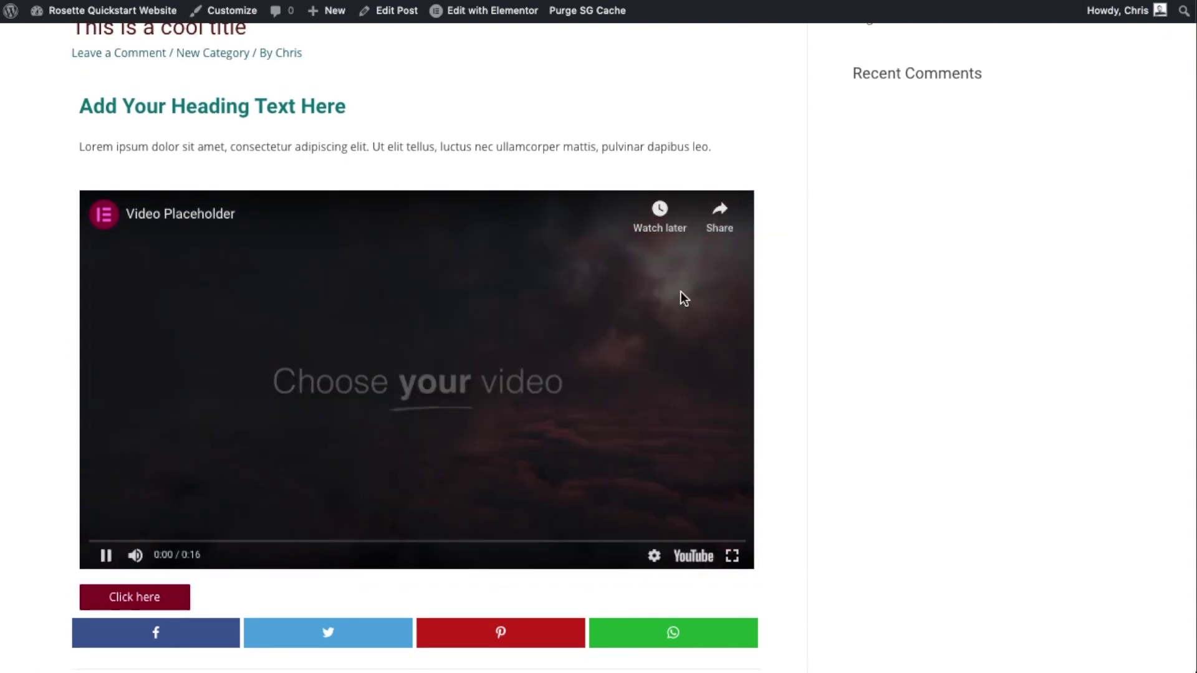
{"action": "scroll", "coordinate": [820, 310], "scroll_direction": "up", "scroll_amount": 2}
{"action": "scroll", "coordinate": [836, 343], "scroll_direction": "down", "scroll_amount": 3}
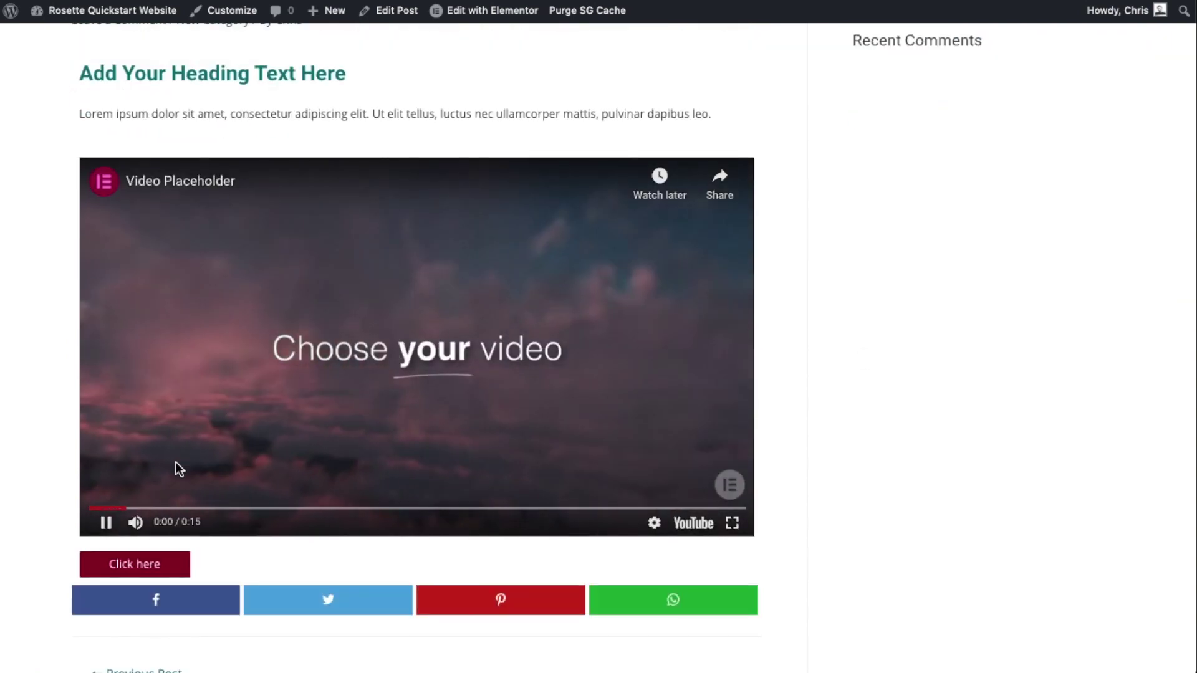
{"action": "left_click", "coordinate": [109, 524]}
- Examine the social share buttons, comment form and sidebar on the previewed post
{"action": "scroll", "coordinate": [544, 235], "scroll_direction": "down", "scroll_amount": 6}
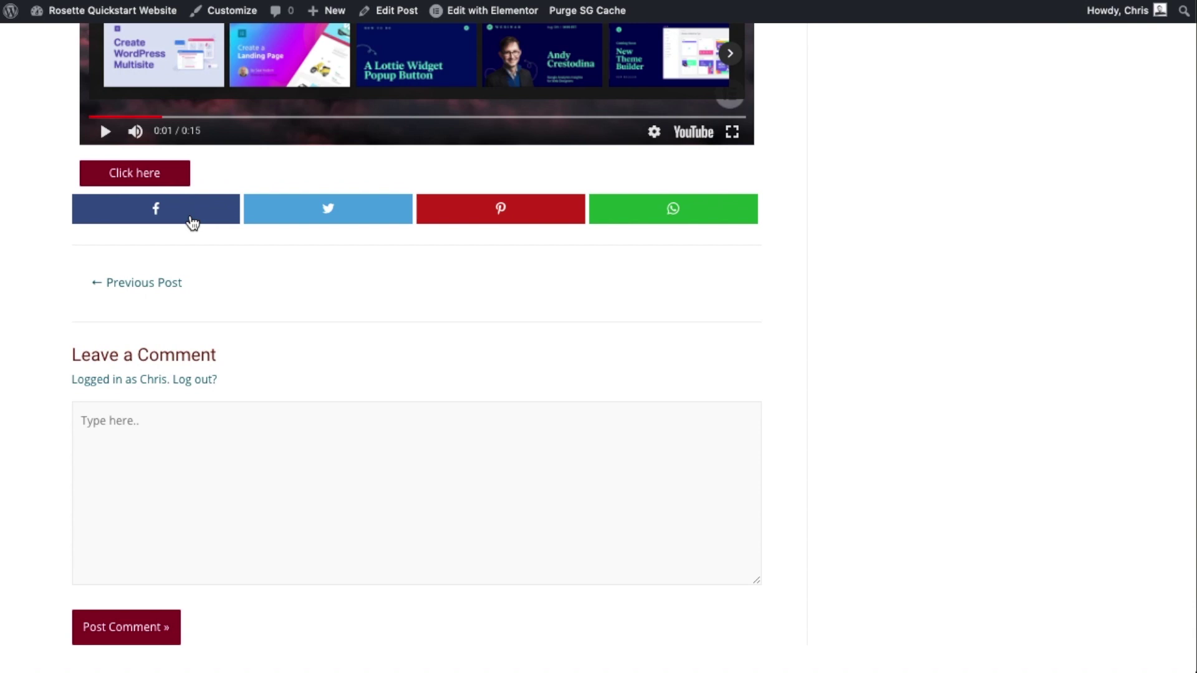
{"action": "scroll", "coordinate": [610, 333], "scroll_direction": "up", "scroll_amount": 1}
{"action": "scroll", "coordinate": [608, 328], "scroll_direction": "up", "scroll_amount": 15}
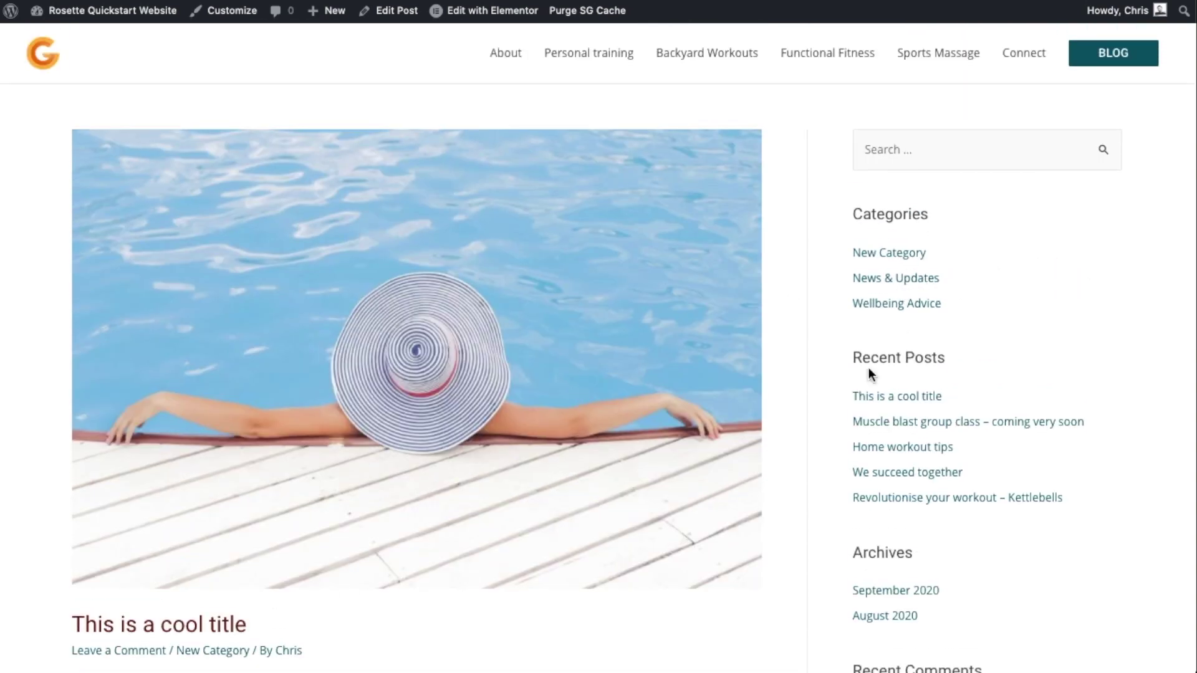
{"action": "scroll", "coordinate": [568, 256], "scroll_direction": "down", "scroll_amount": 15}
{"action": "scroll", "coordinate": [582, 271], "scroll_direction": "up", "scroll_amount": 15}
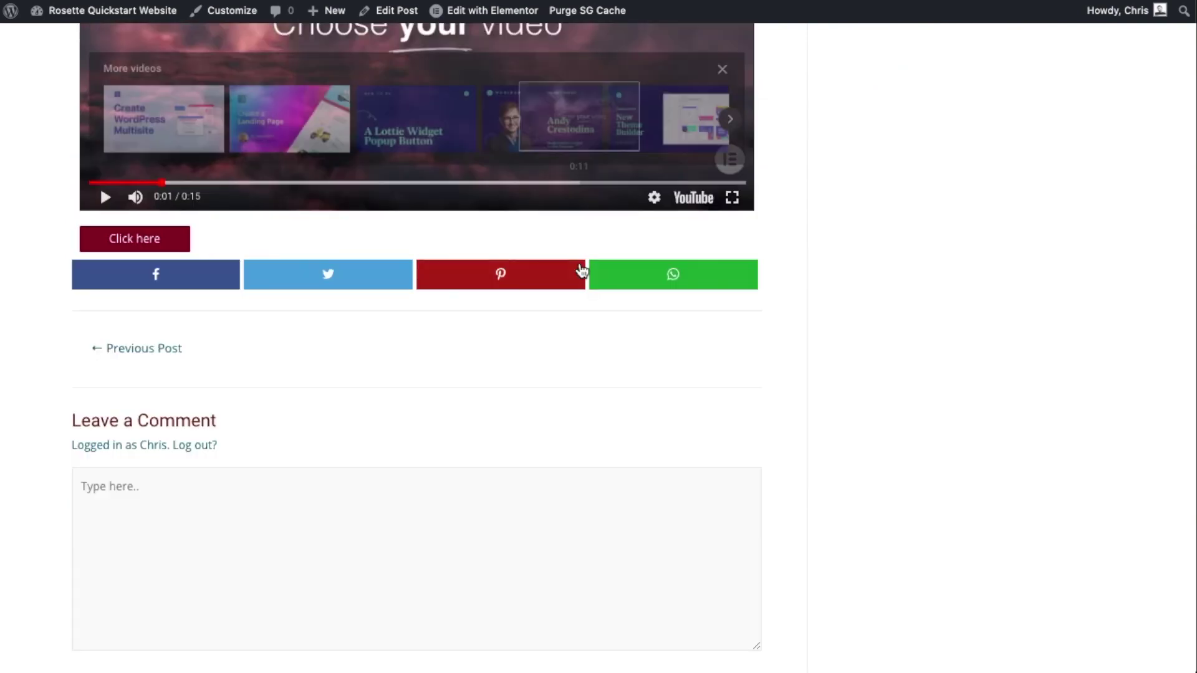
- Open the main blog page and check the excerpt under the new post's title
{"action": "left_click", "coordinate": [1091, 53]}
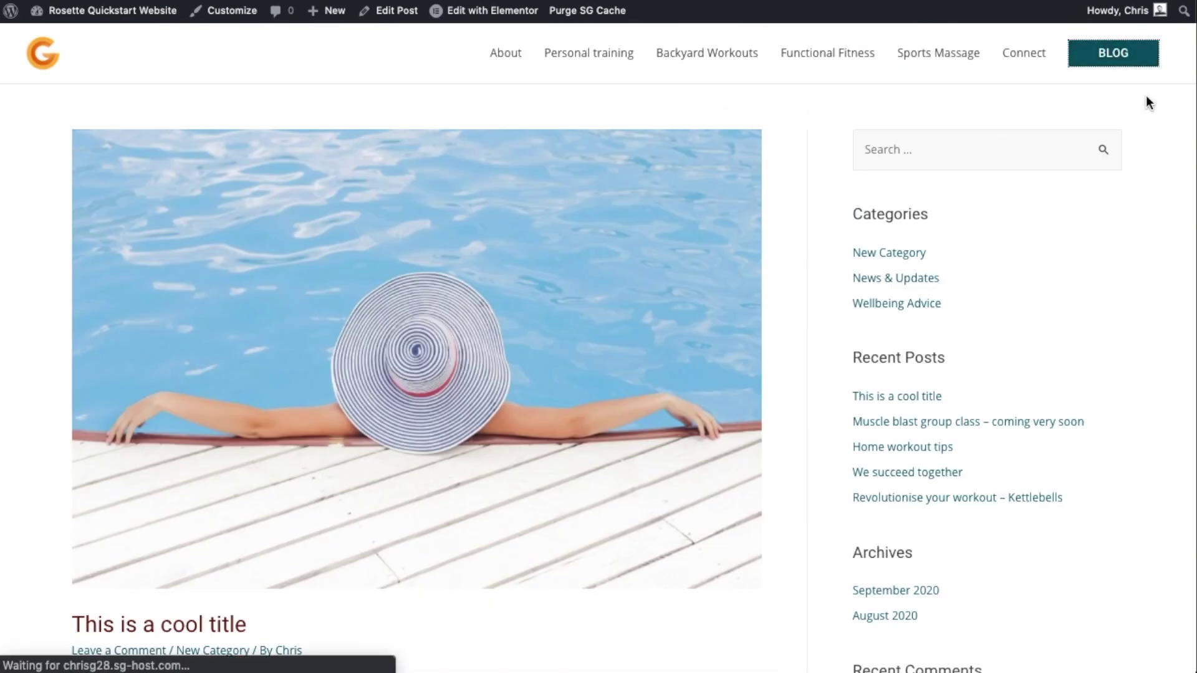
{"action": "scroll", "coordinate": [540, 241], "scroll_direction": "down", "scroll_amount": 7}
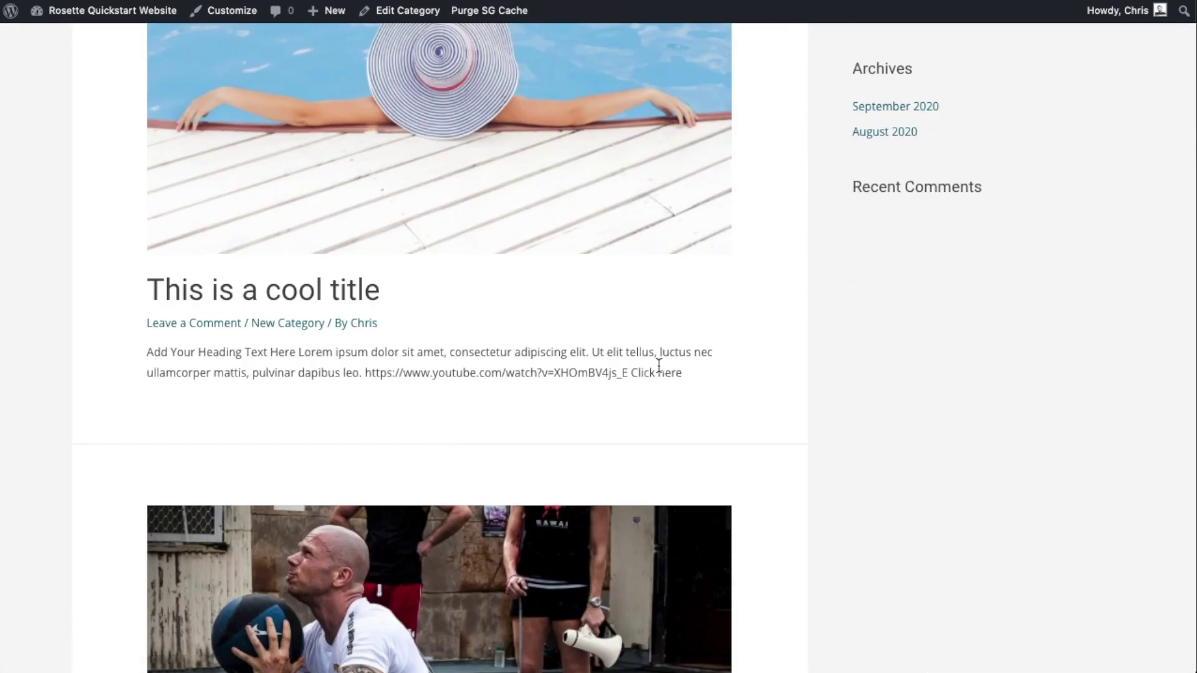
- Open the site's home page and check the featured latest post in the "Master the mind to master the body" section
{"action": "scroll", "coordinate": [692, 365], "scroll_direction": "up", "scroll_amount": 7}
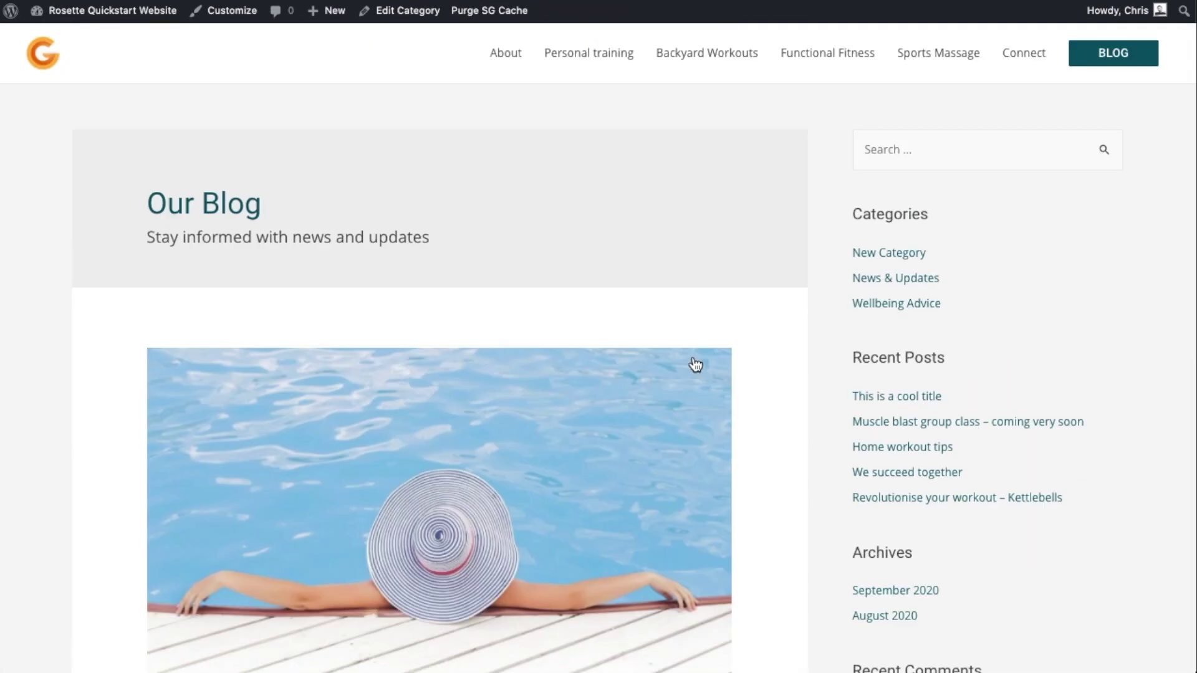
{"action": "left_click", "coordinate": [45, 56]}
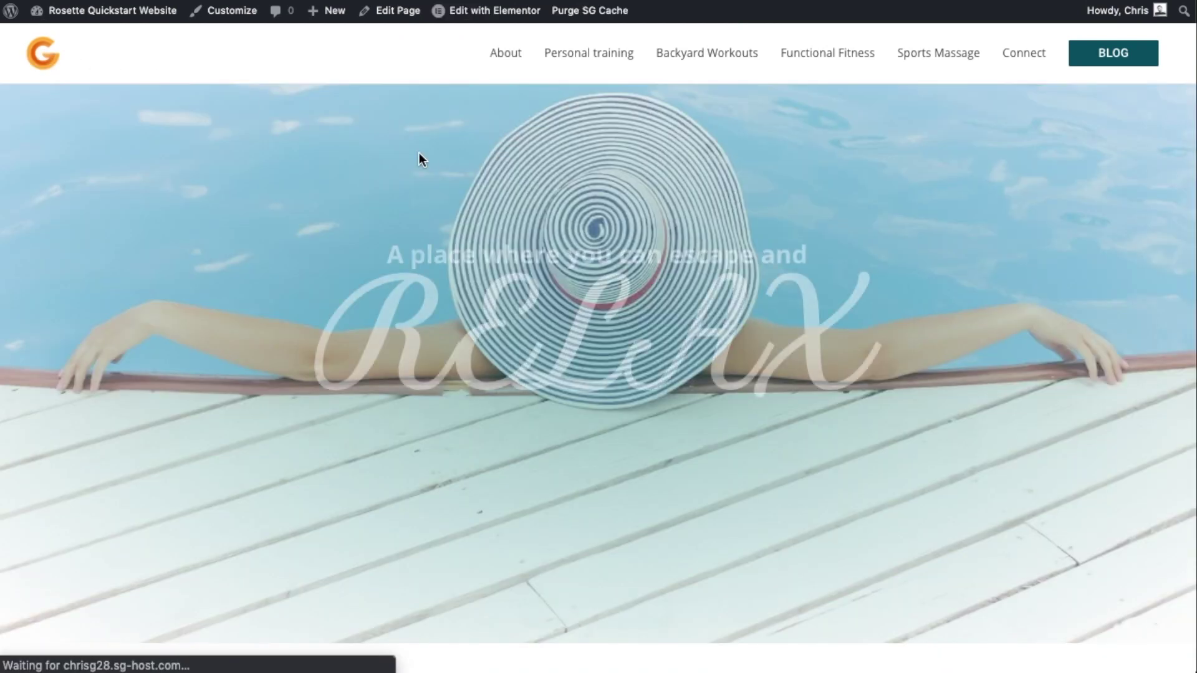
{"action": "scroll", "coordinate": [405, 187], "scroll_direction": "down", "scroll_amount": 5}
{"action": "scroll", "coordinate": [378, 227], "scroll_direction": "down", "scroll_amount": 20}
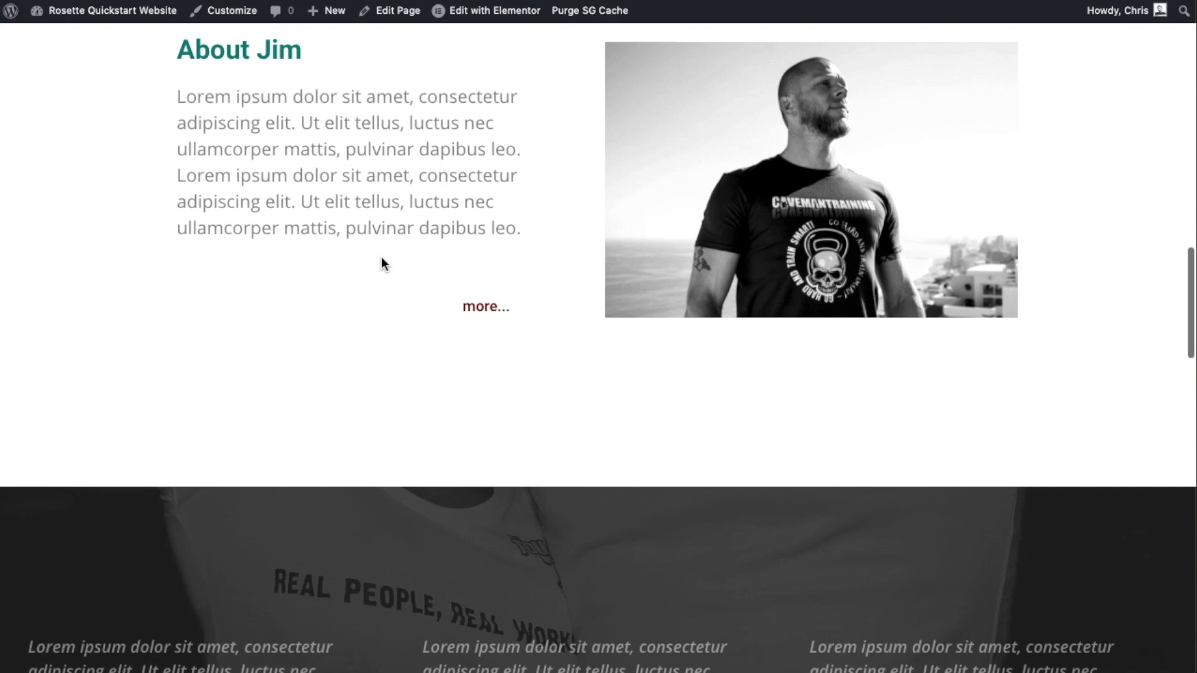
{"action": "scroll", "coordinate": [427, 268], "scroll_direction": "up", "scroll_amount": 3}
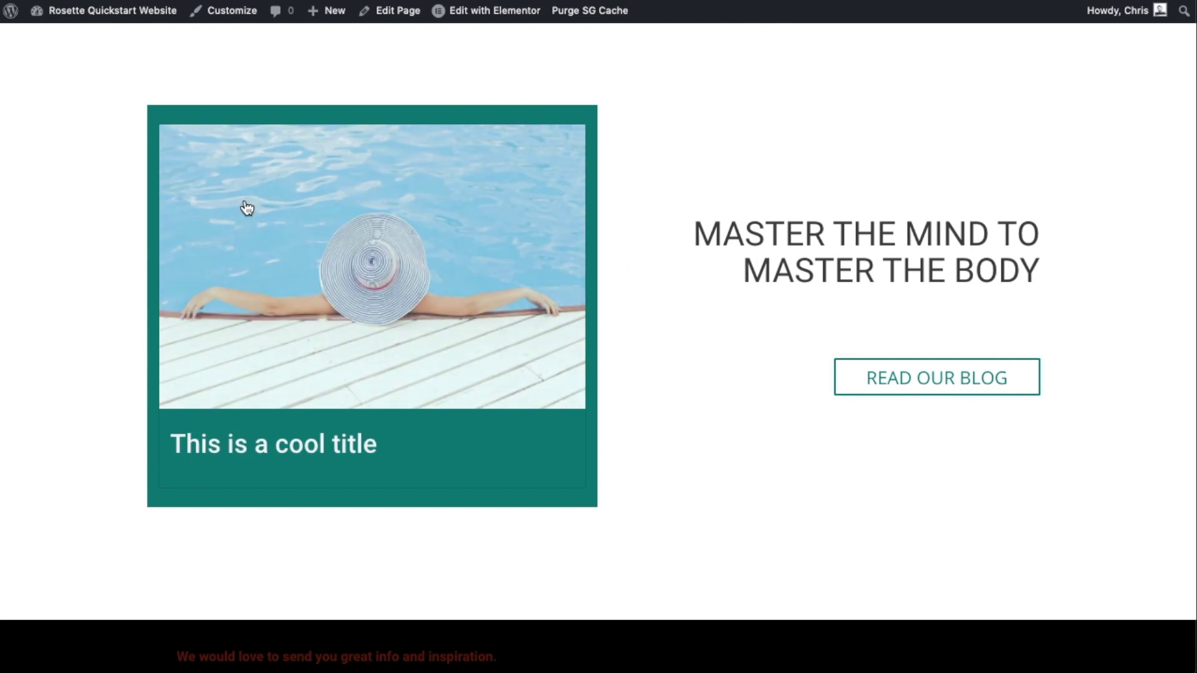
{"action": "scroll", "coordinate": [649, 290], "scroll_direction": "up", "scroll_amount": 1}
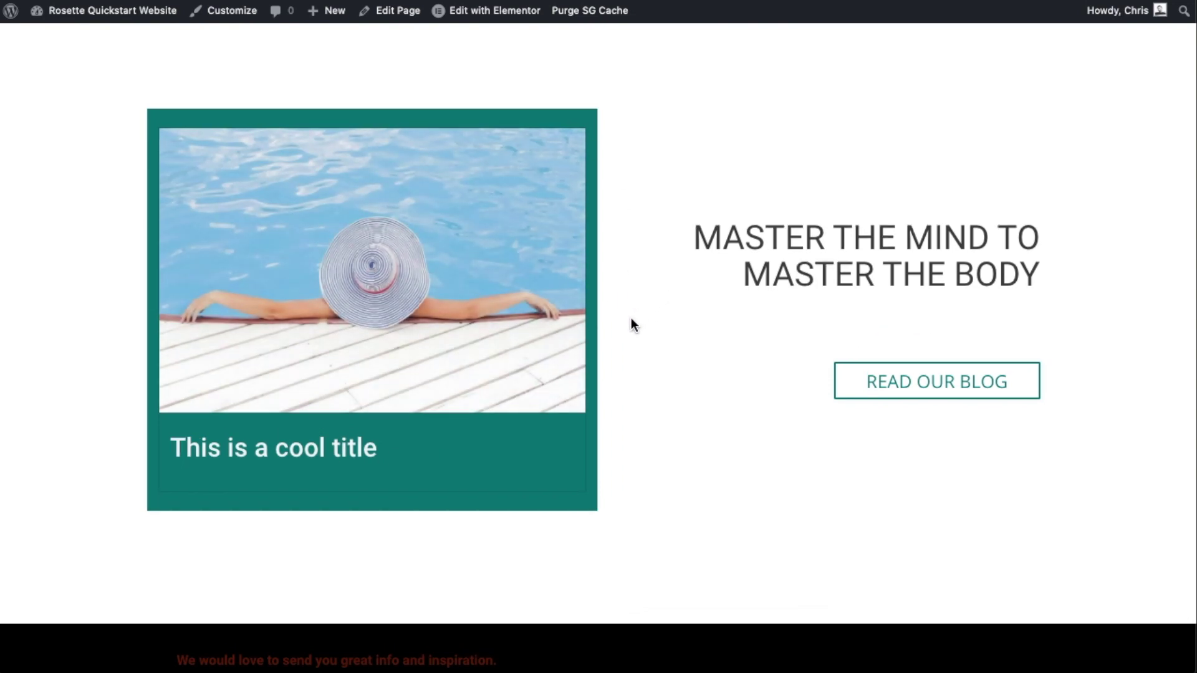
{"action": "scroll", "coordinate": [631, 324], "scroll_direction": "up", "scroll_amount": 1}
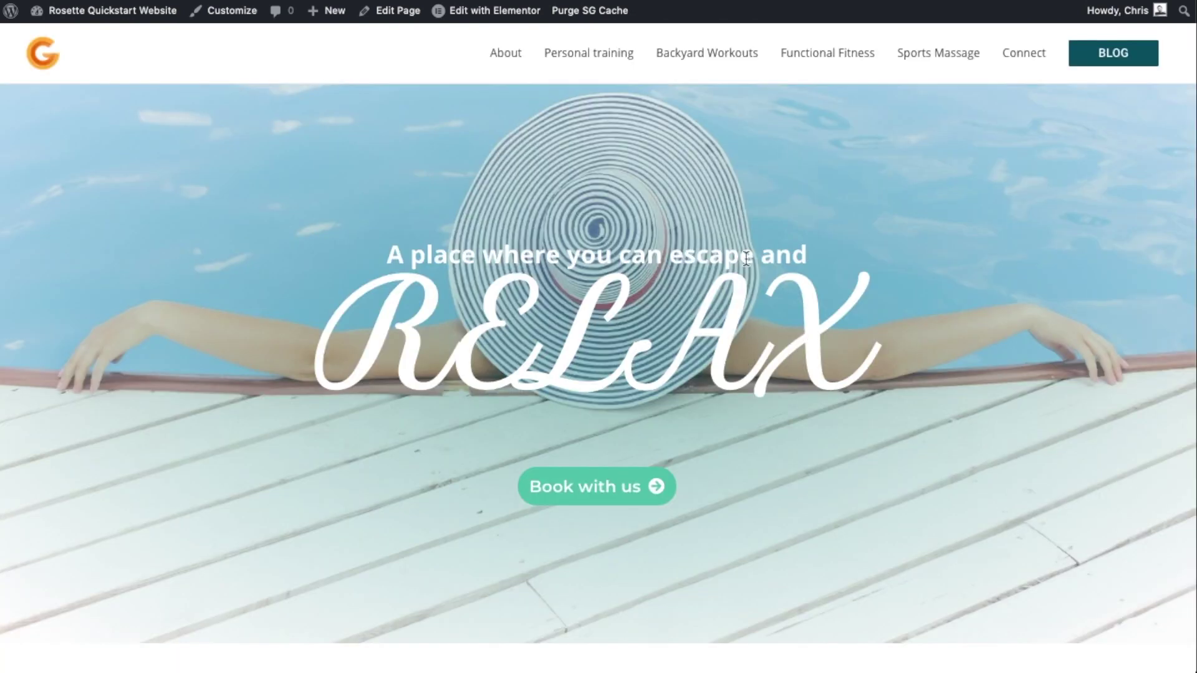
- Open the list of all posts in the WordPress dashboard and move the post "This is a cool title" to the trash
{"action": "mouse_move", "coordinate": [63, 12]}
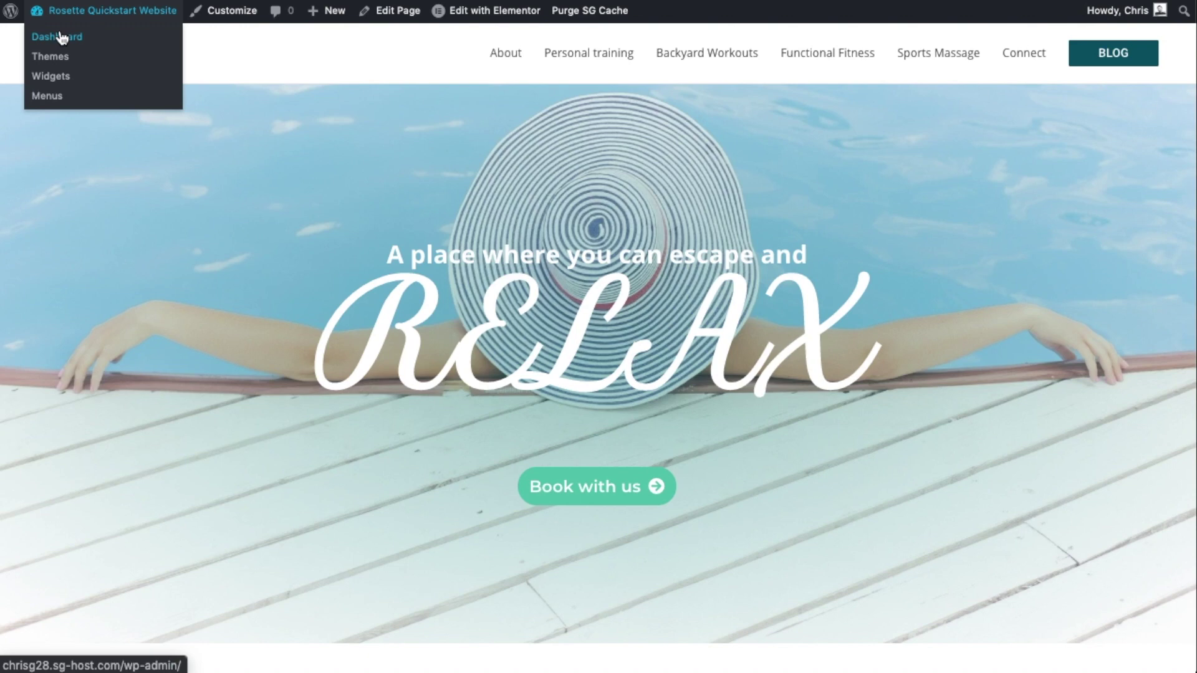
{"action": "left_click", "coordinate": [63, 41]}
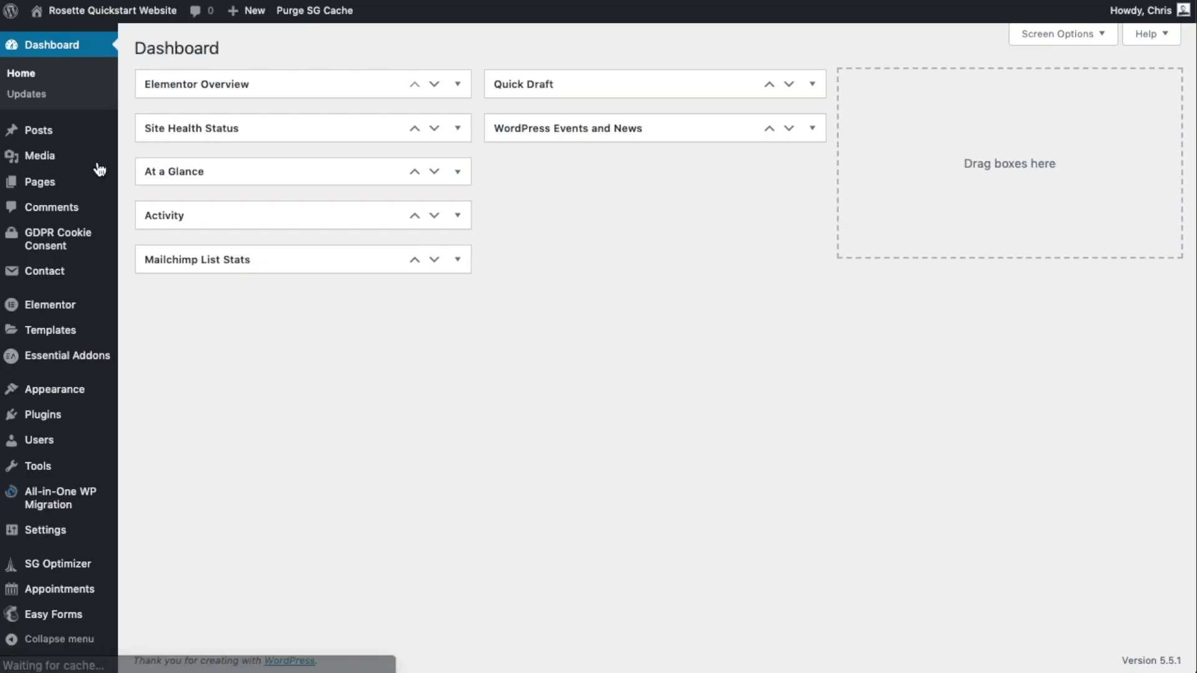
{"action": "mouse_move", "coordinate": [48, 143]}
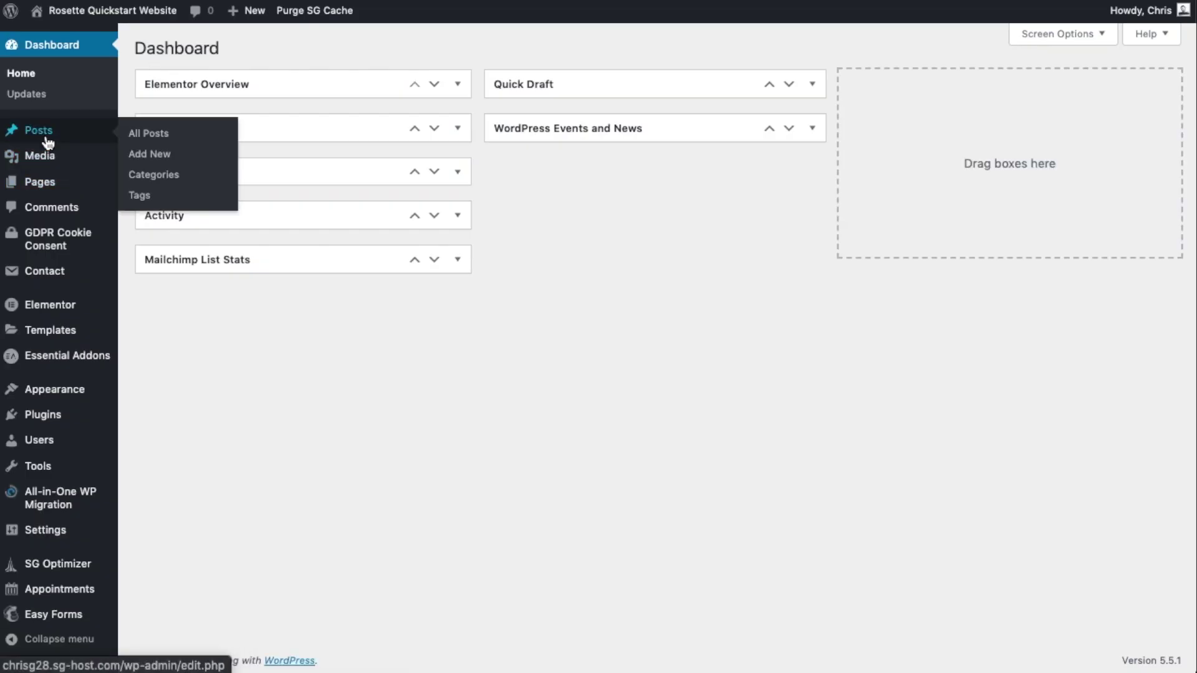
{"action": "left_click", "coordinate": [163, 142]}
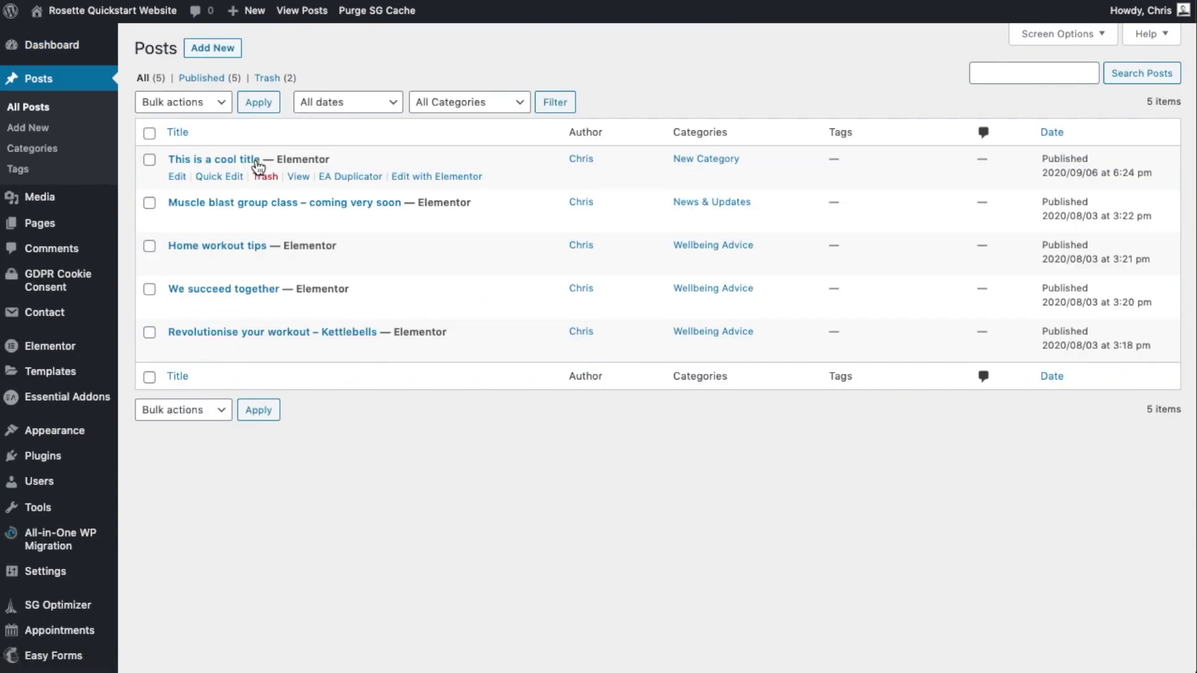
{"action": "left_click", "coordinate": [266, 178]}
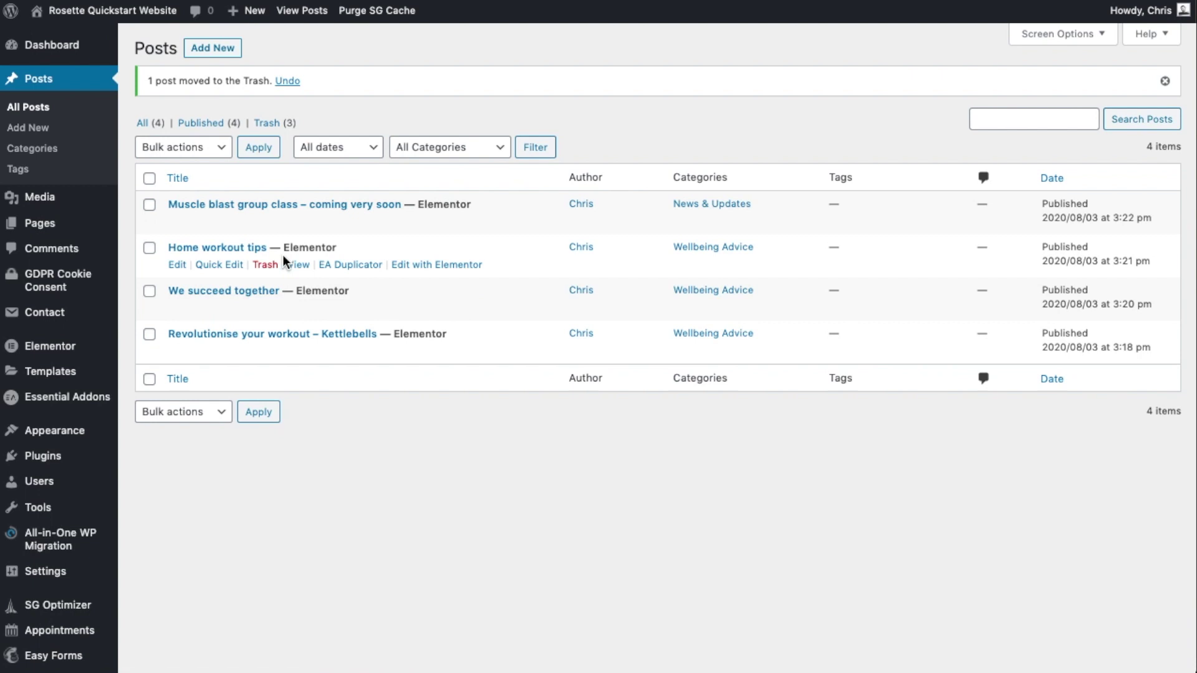
- Look through the trashed posts and their restore and permanent delete options, and return to the full post list
{"action": "left_click", "coordinate": [268, 124]}
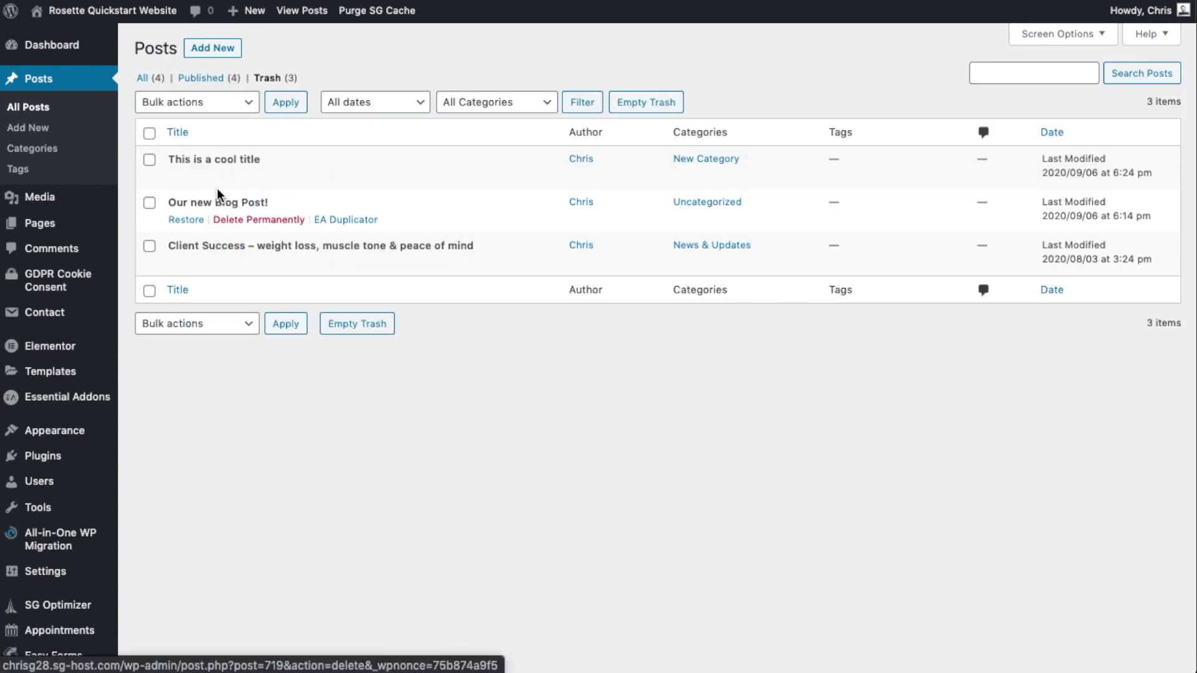
{"action": "left_click", "coordinate": [148, 80]}
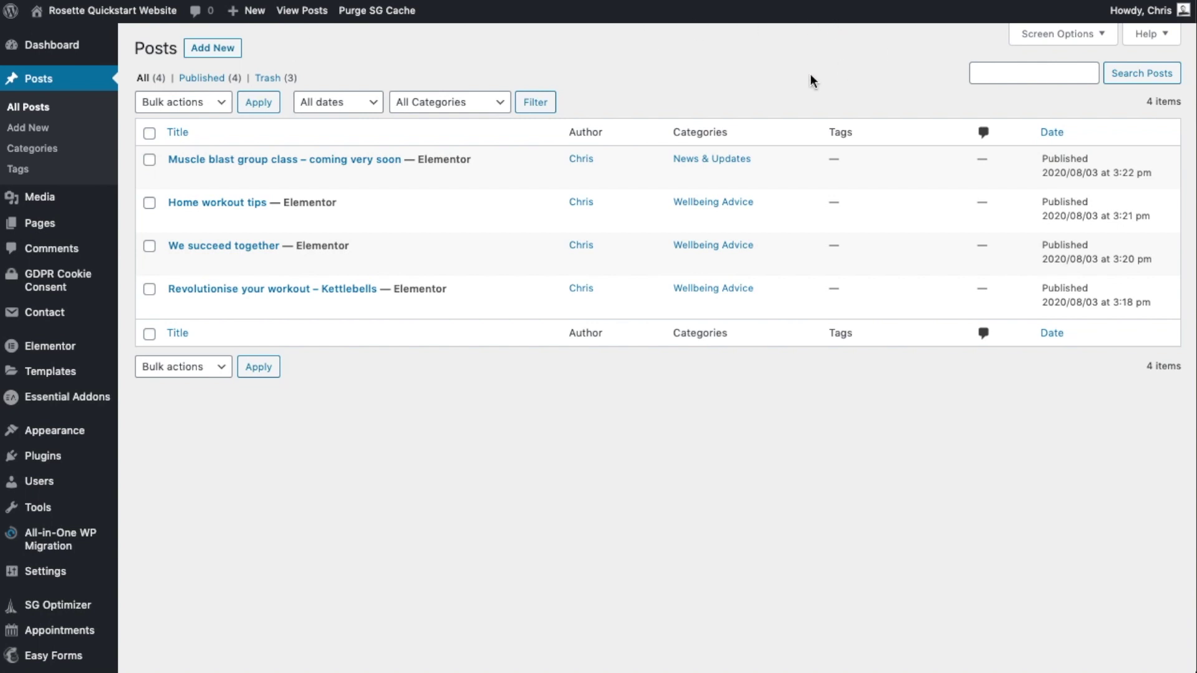
- Open the live website from the WordPress admin area
{"action": "left_click", "coordinate": [113, 11]}
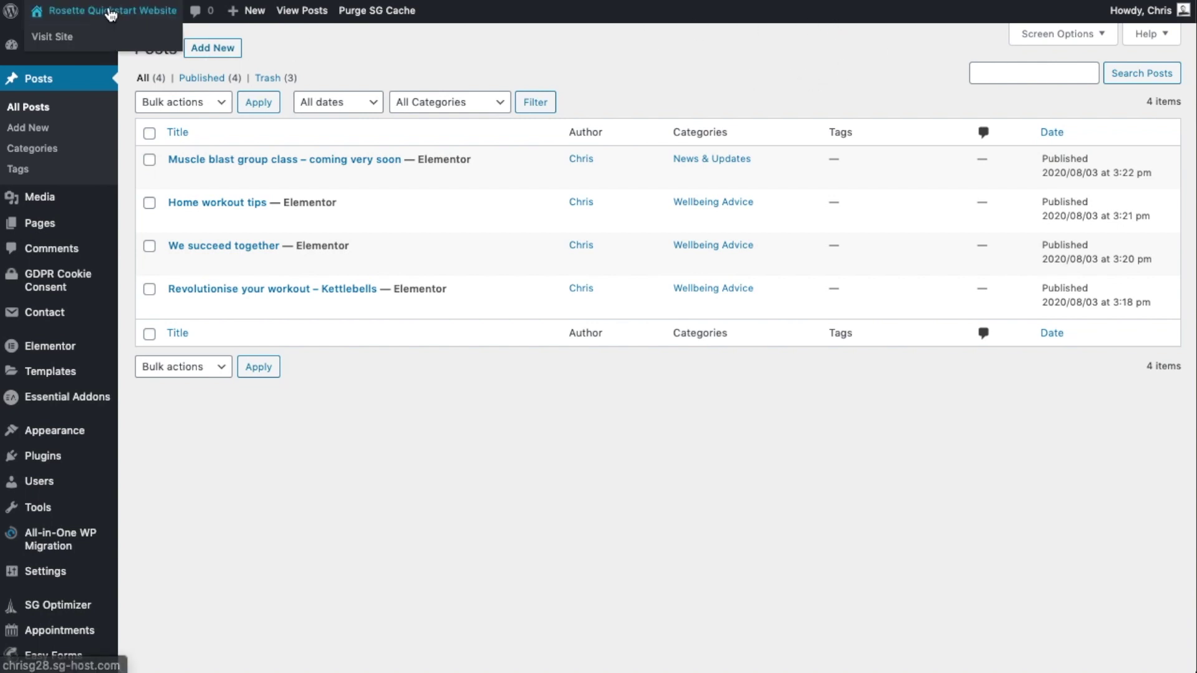